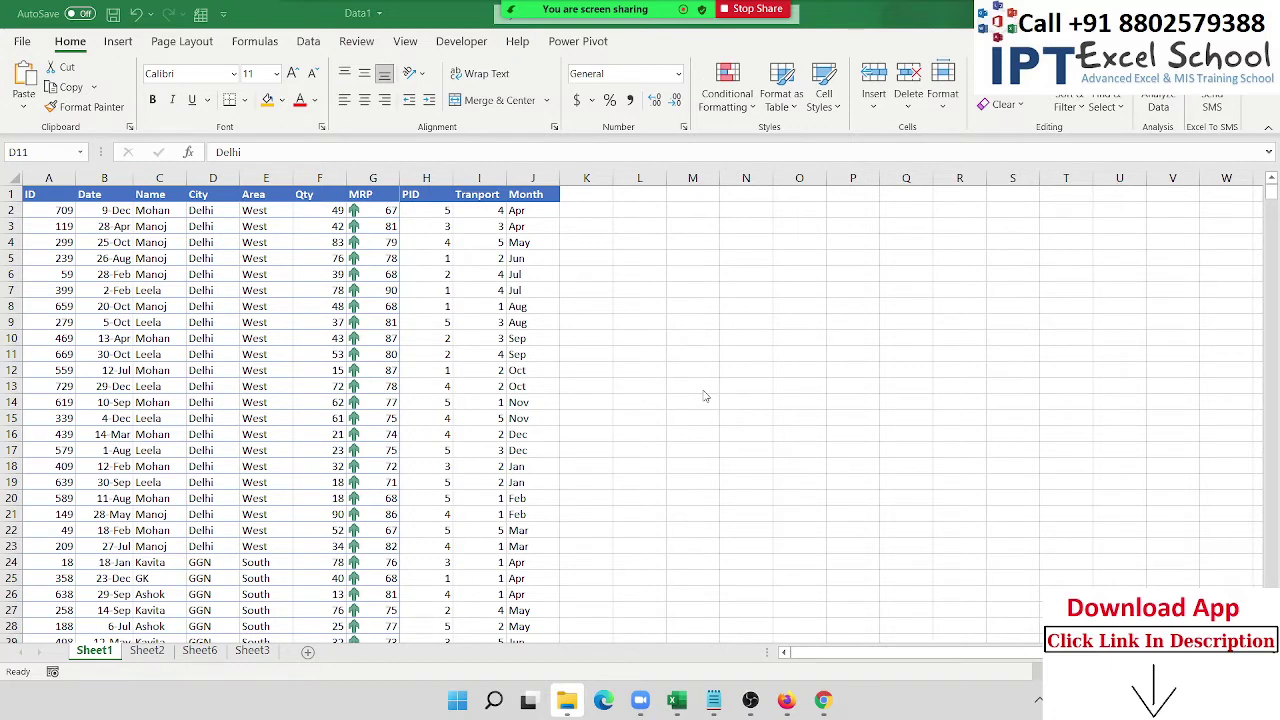
Step: Insert a PivotTable on a new sheet with Name as rows and Sum of Qty as values
{"action": "scroll", "coordinate": [370, 393], "scroll_direction": "down", "scroll_amount": 4}
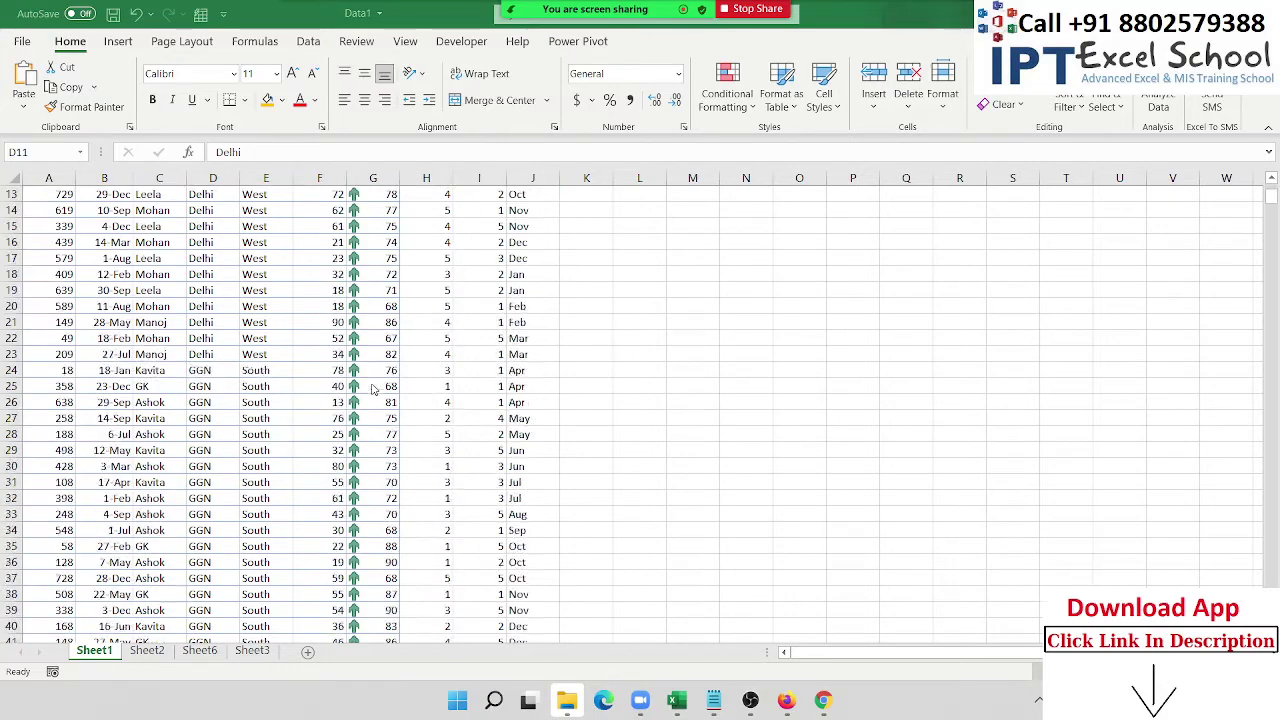
{"action": "scroll", "coordinate": [370, 393], "scroll_direction": "down", "scroll_amount": 6}
{"action": "scroll", "coordinate": [370, 393], "scroll_direction": "up", "scroll_amount": 2}
{"action": "scroll", "coordinate": [370, 393], "scroll_direction": "up", "scroll_amount": 8}
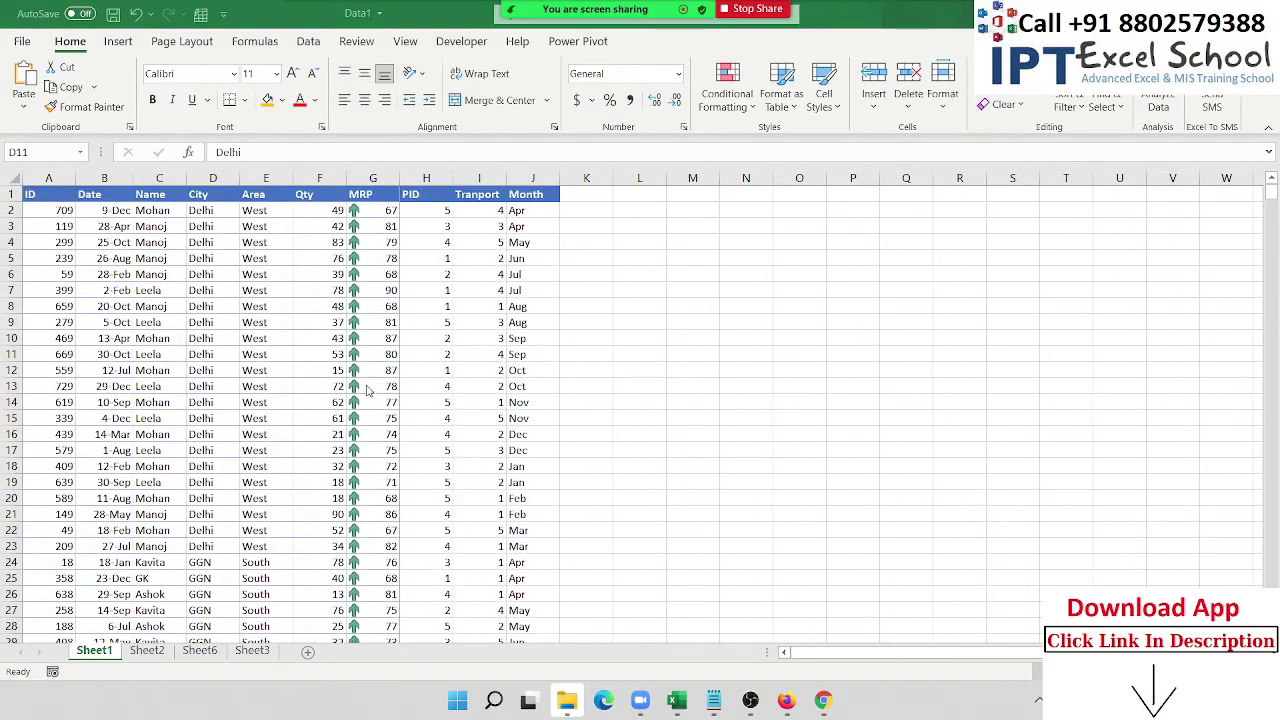
{"action": "left_click", "coordinate": [60, 194]}
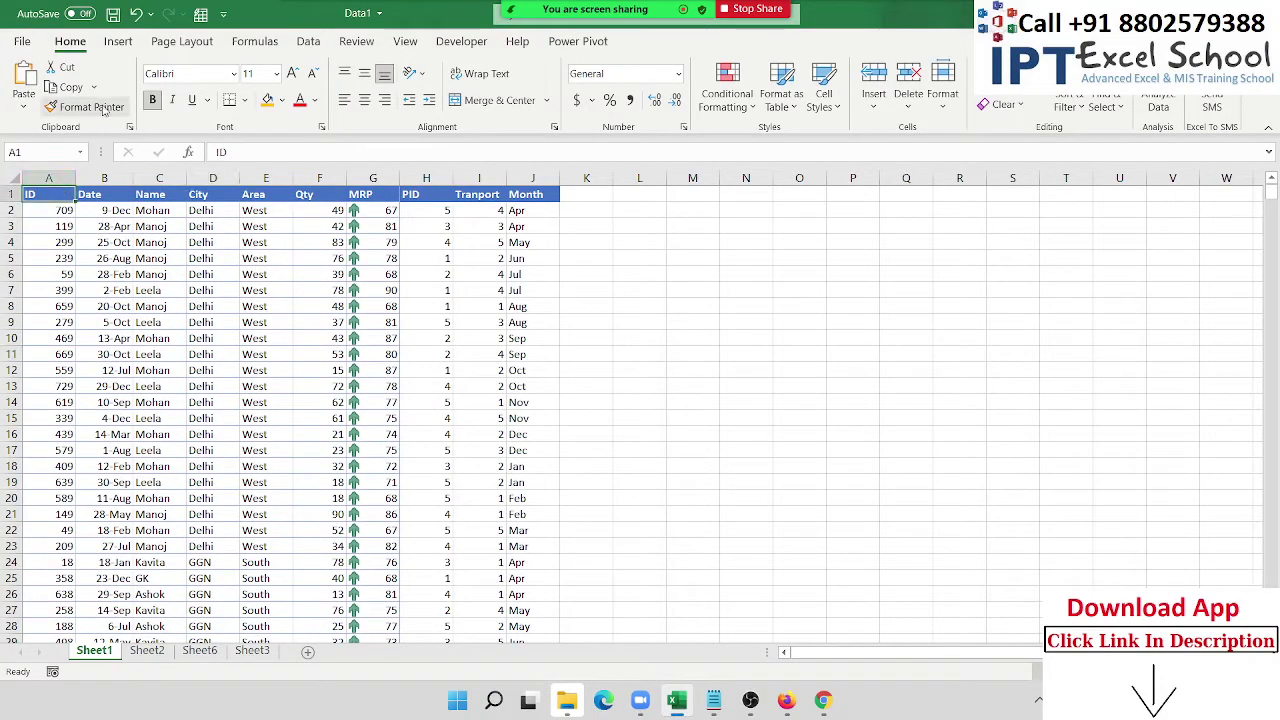
{"action": "left_click", "coordinate": [118, 43]}
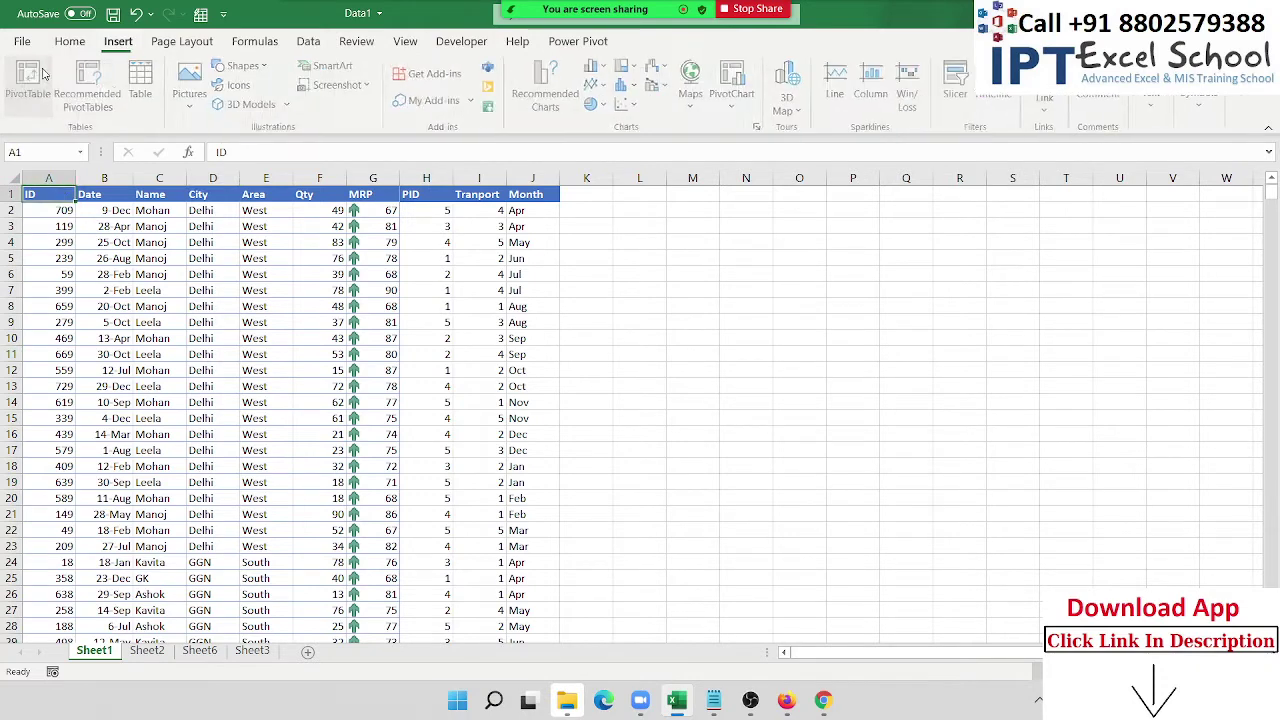
{"action": "left_click", "coordinate": [22, 80]}
{"action": "left_click", "coordinate": [600, 487]}
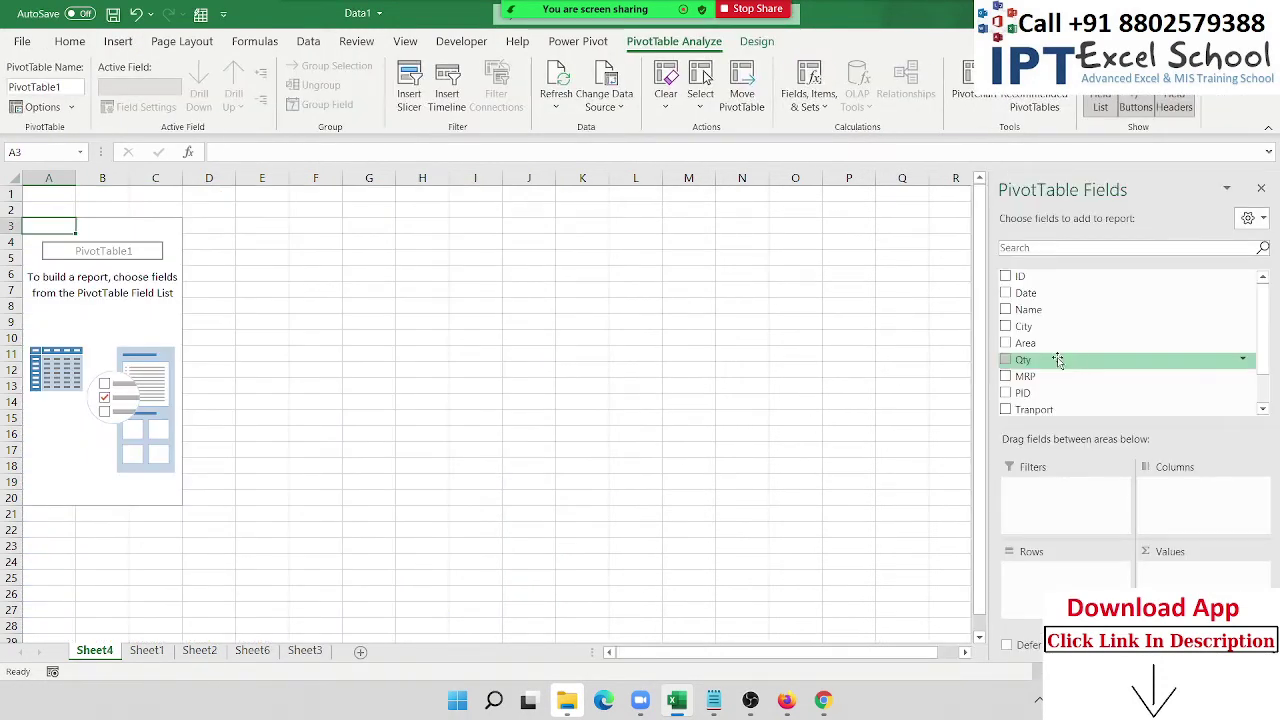
{"action": "left_click_drag", "start_coordinate": [1058, 309], "coordinate": [1068, 580]}
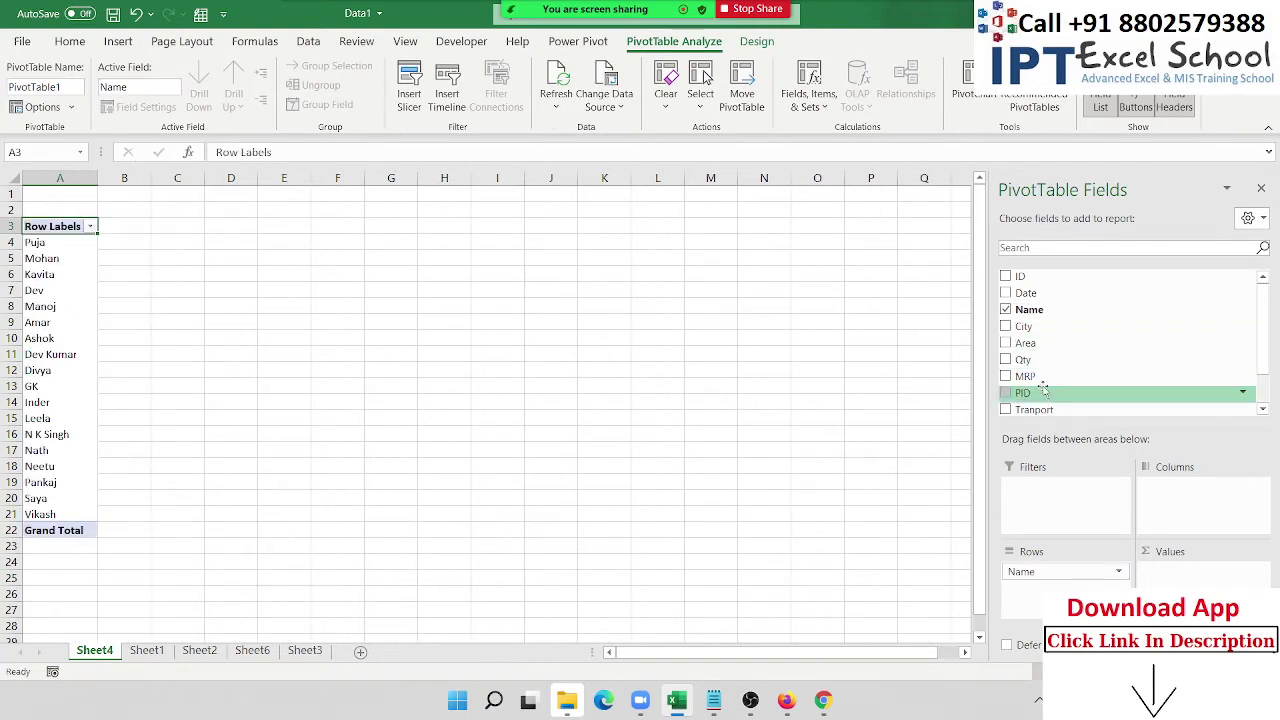
{"action": "left_click_drag", "start_coordinate": [1023, 359], "coordinate": [1169, 574]}
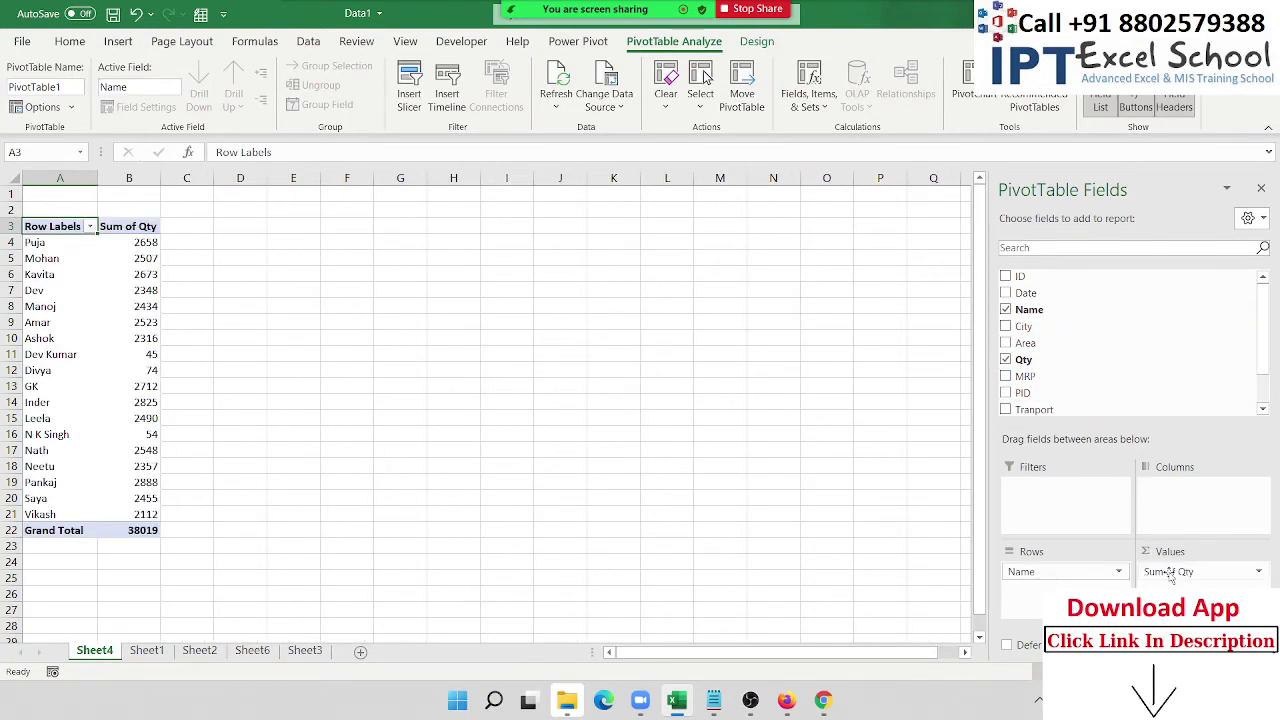
Step: Sort the pivot's names by Sum of Qty from smallest to largest
{"action": "left_click", "coordinate": [136, 243]}
{"action": "right_click", "coordinate": [136, 243]}
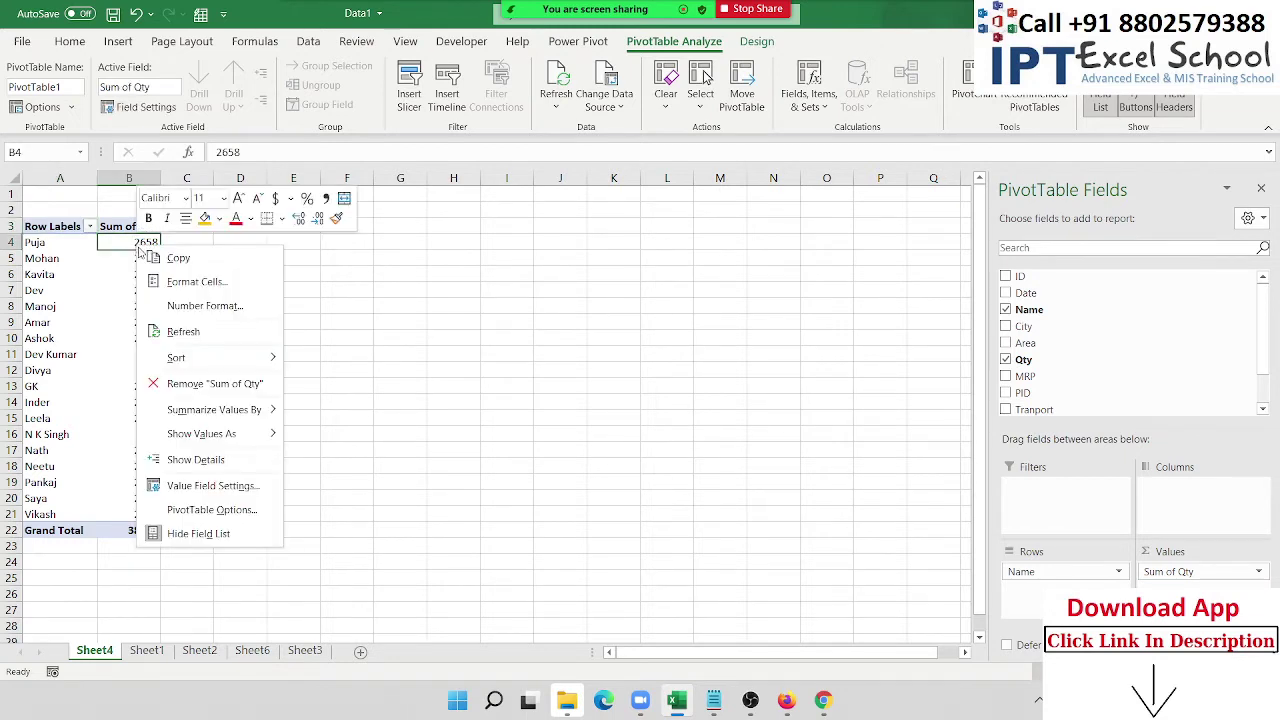
{"action": "mouse_move", "coordinate": [268, 357]}
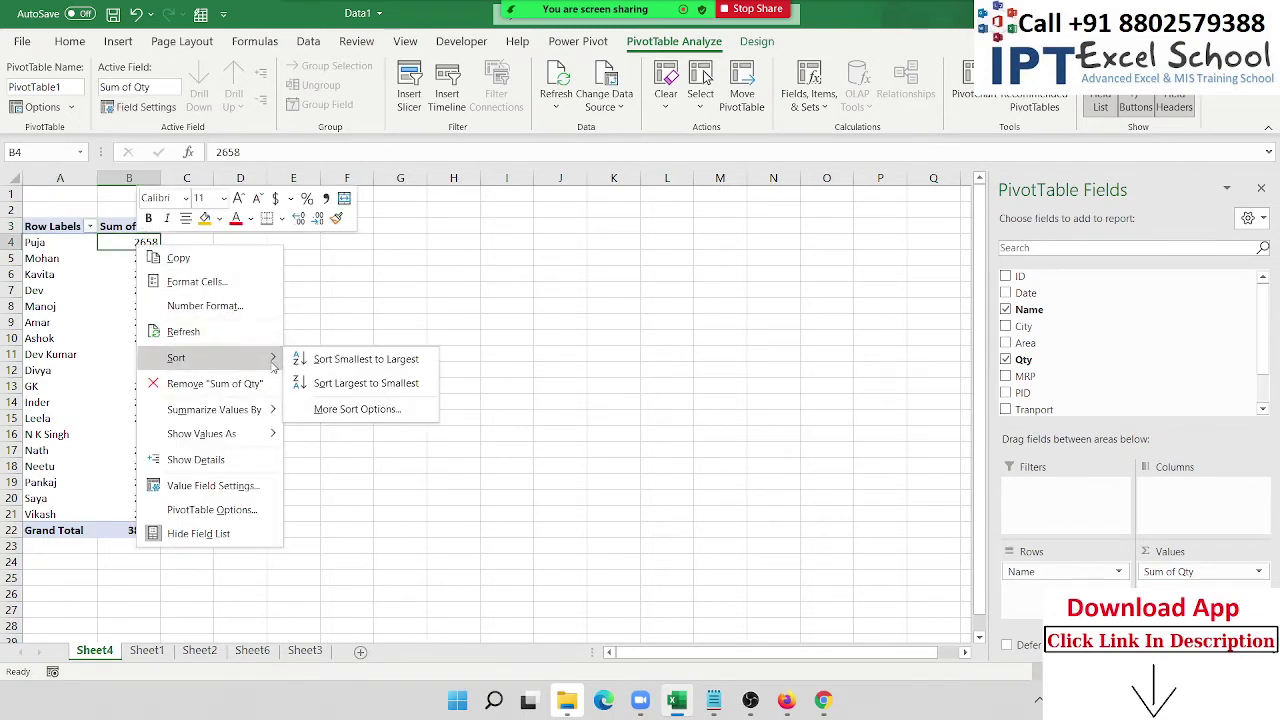
{"action": "left_click", "coordinate": [364, 362]}
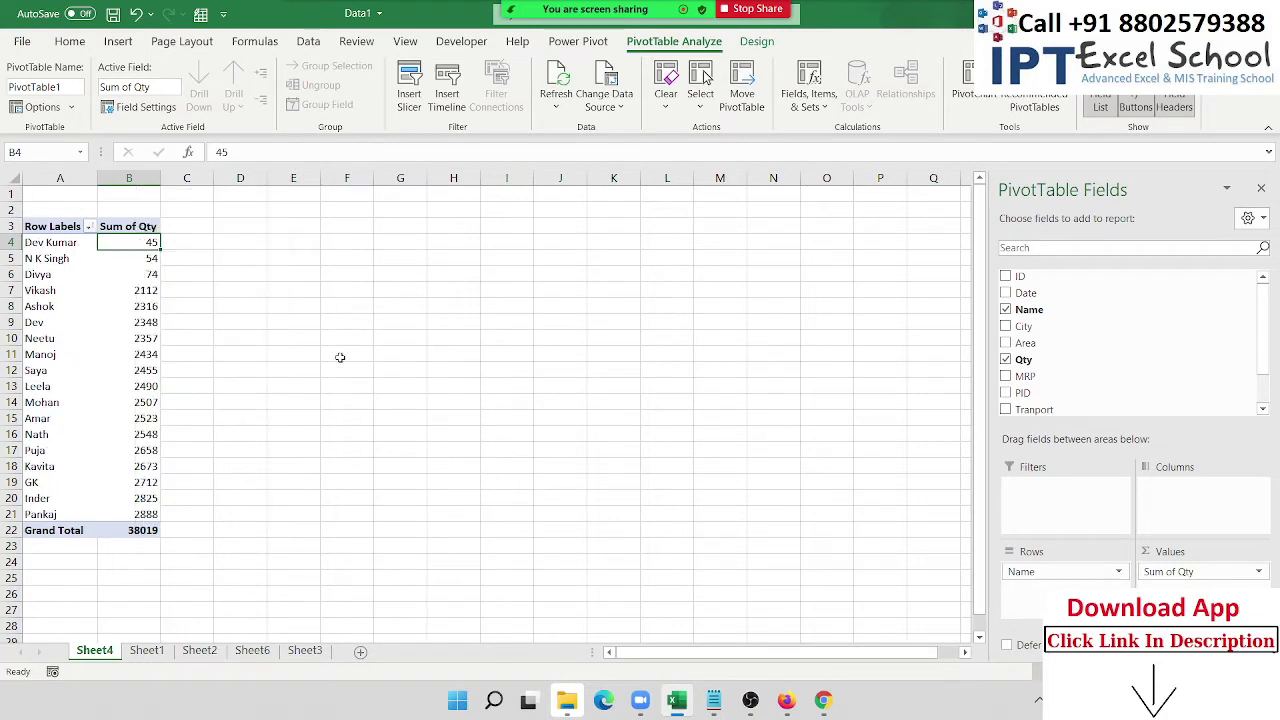
Step: Re-sort the names by Sum of Qty largest to smallest, 2888 down to 45
{"action": "right_click", "coordinate": [148, 243]}
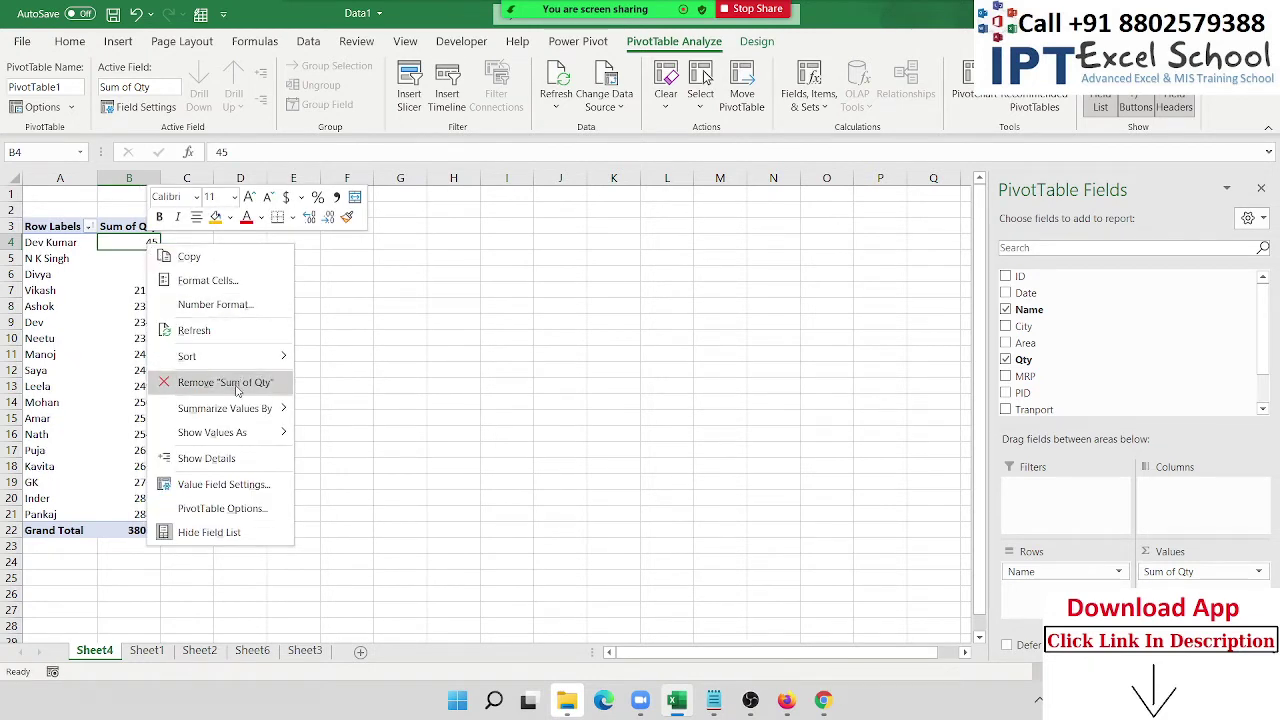
{"action": "mouse_move", "coordinate": [262, 357]}
{"action": "left_click", "coordinate": [333, 382]}
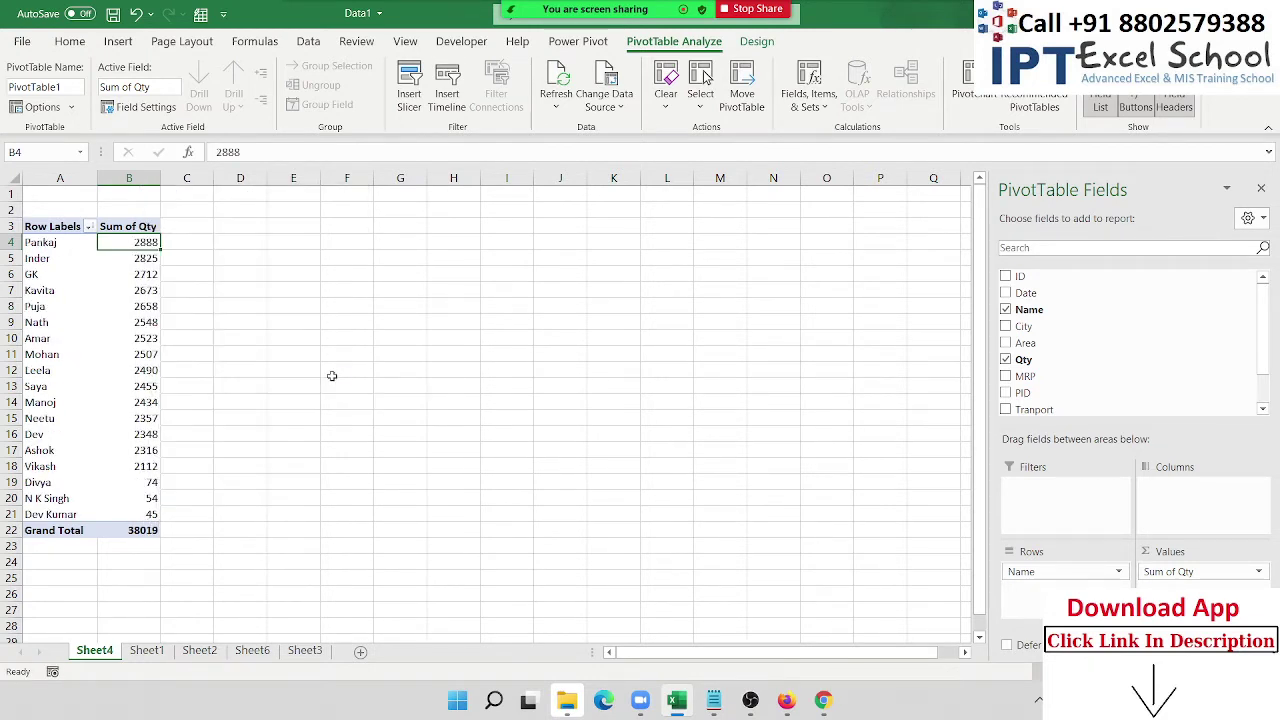
{"action": "left_click", "coordinate": [52, 259]}
{"action": "right_click", "coordinate": [52, 259]}
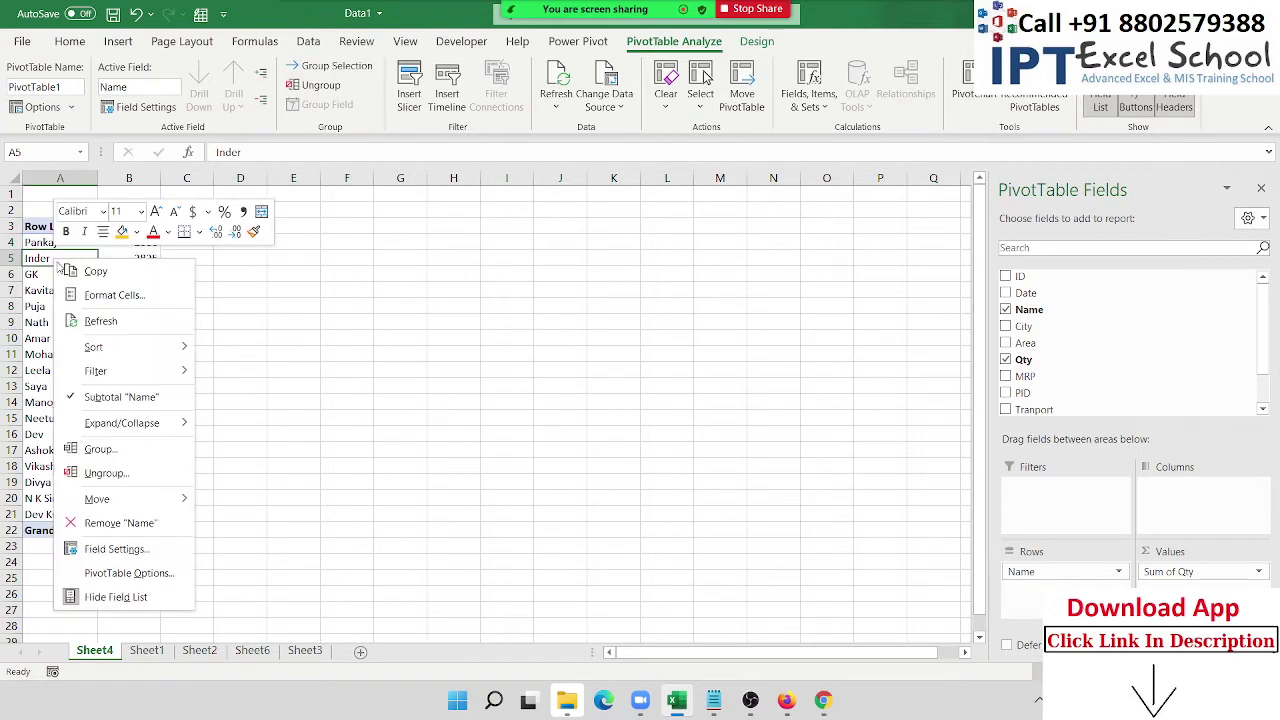
{"action": "mouse_move", "coordinate": [180, 347]}
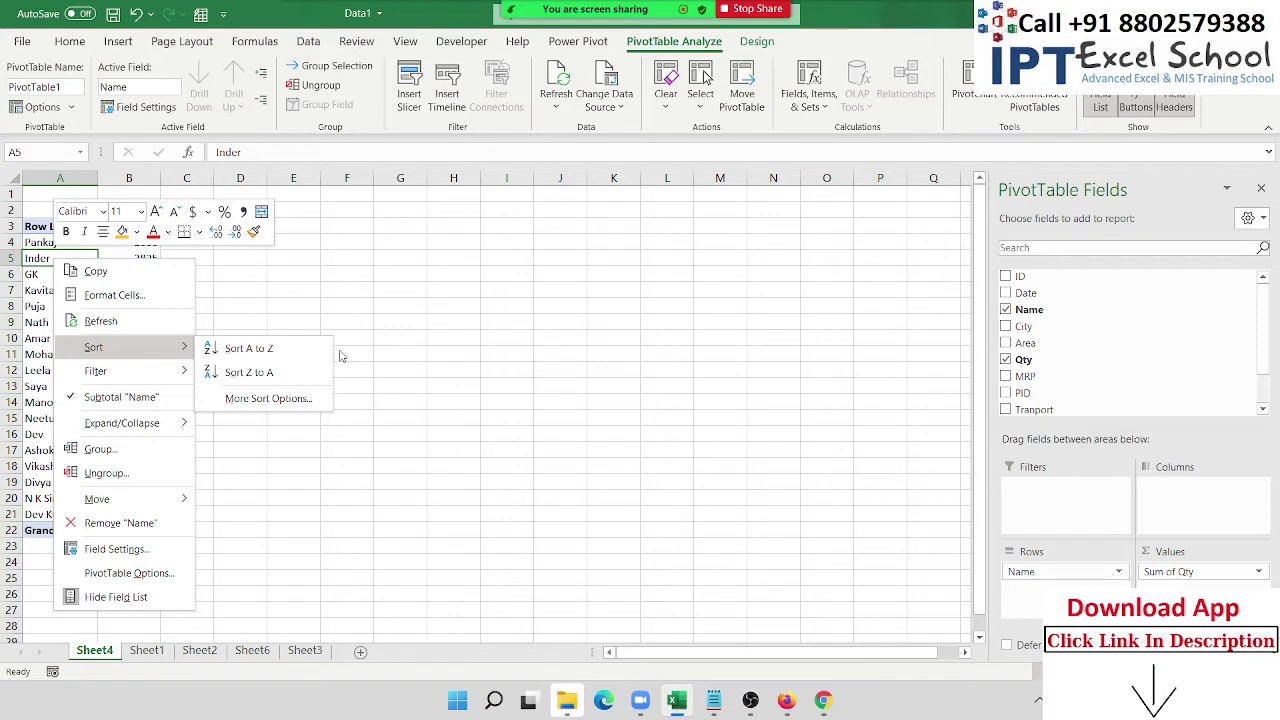
{"action": "key", "text": "Escape"}
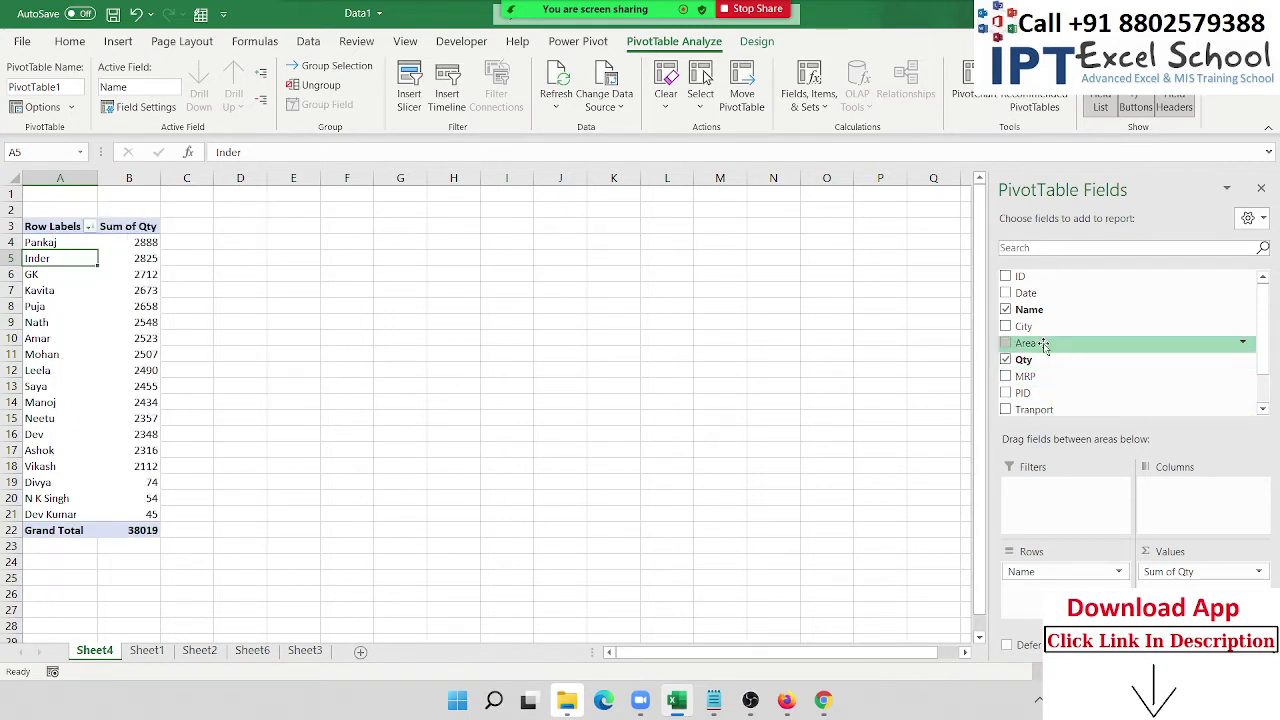
Step: Add Area to the rows above Name, grouping names under region subtotals from Central 7348 to West 7431
{"action": "left_click_drag", "start_coordinate": [1042, 342], "coordinate": [1078, 590]}
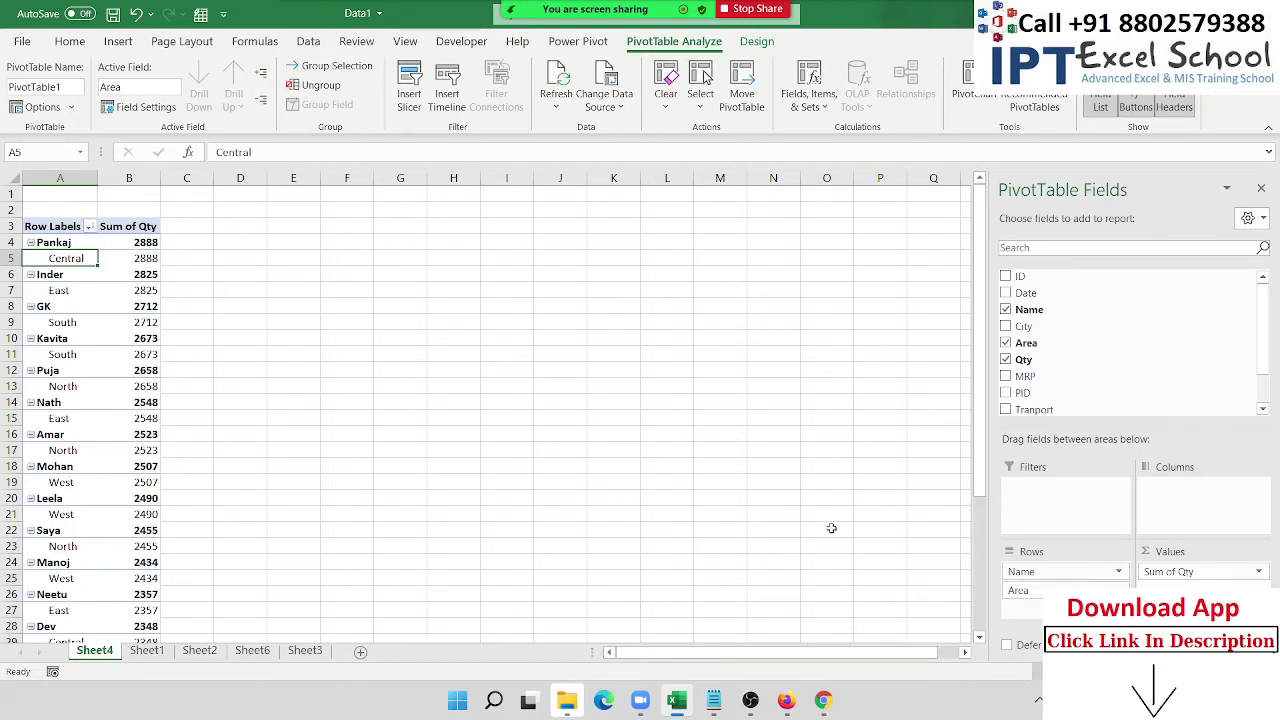
{"action": "left_click_drag", "start_coordinate": [1040, 590], "coordinate": [1060, 572]}
{"action": "left_click", "coordinate": [185, 356]}
{"action": "left_click", "coordinate": [66, 262]}
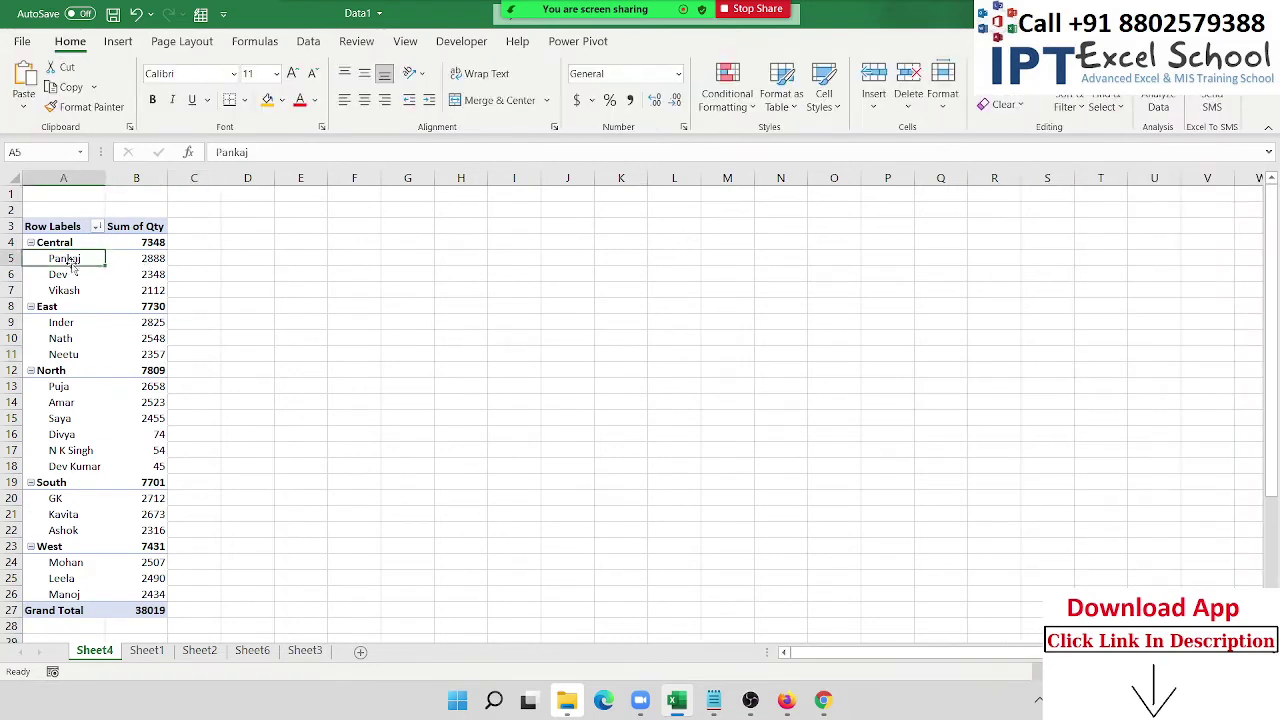
{"action": "right_click", "coordinate": [150, 259]}
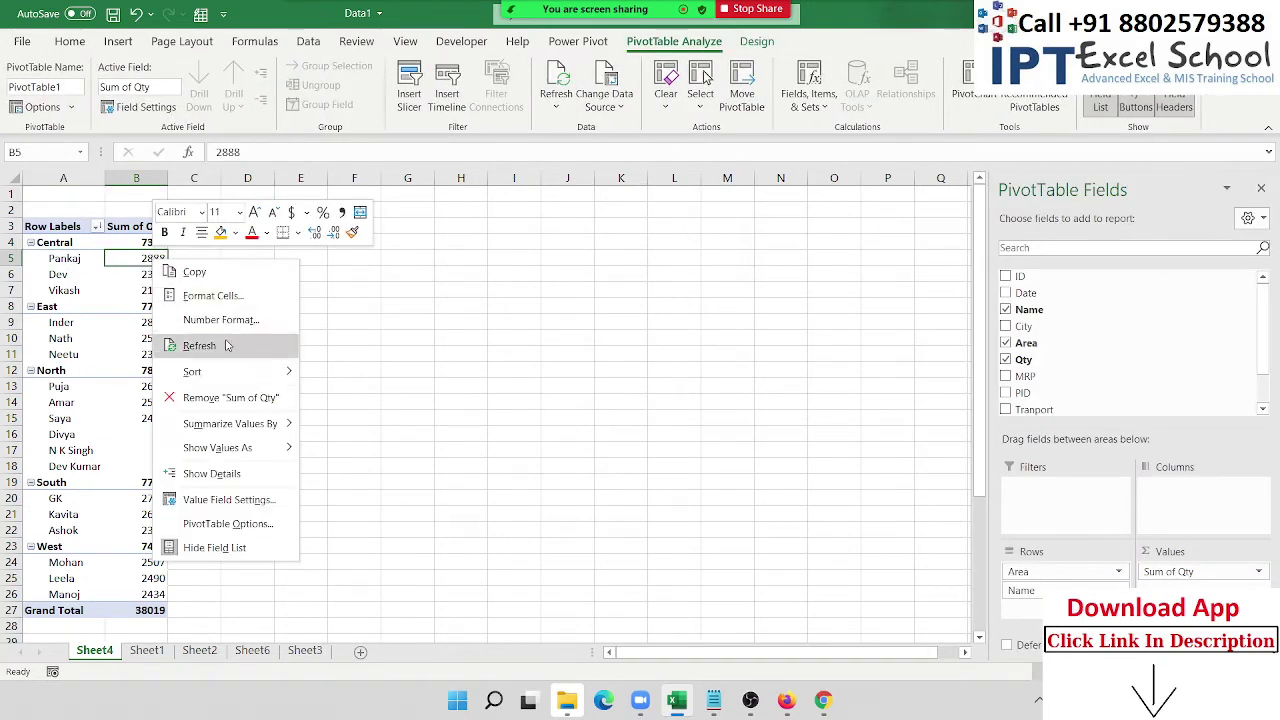
{"action": "mouse_move", "coordinate": [228, 372]}
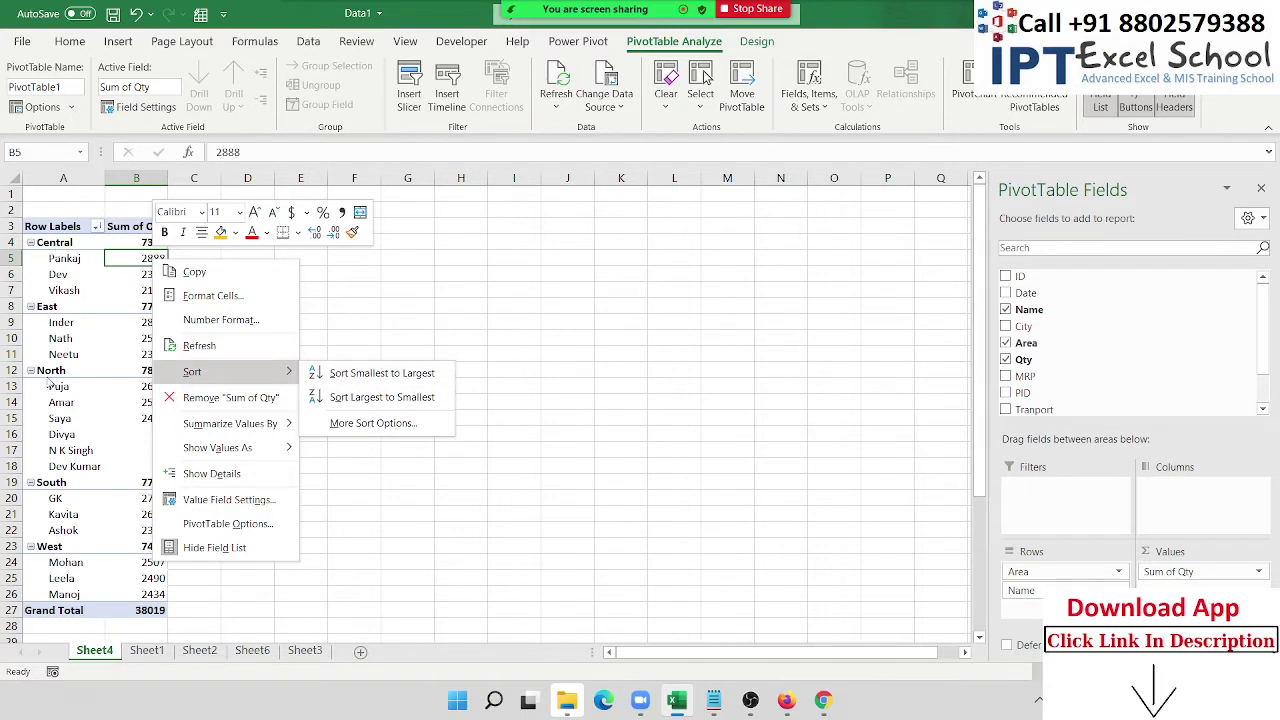
{"action": "left_click", "coordinate": [142, 258]}
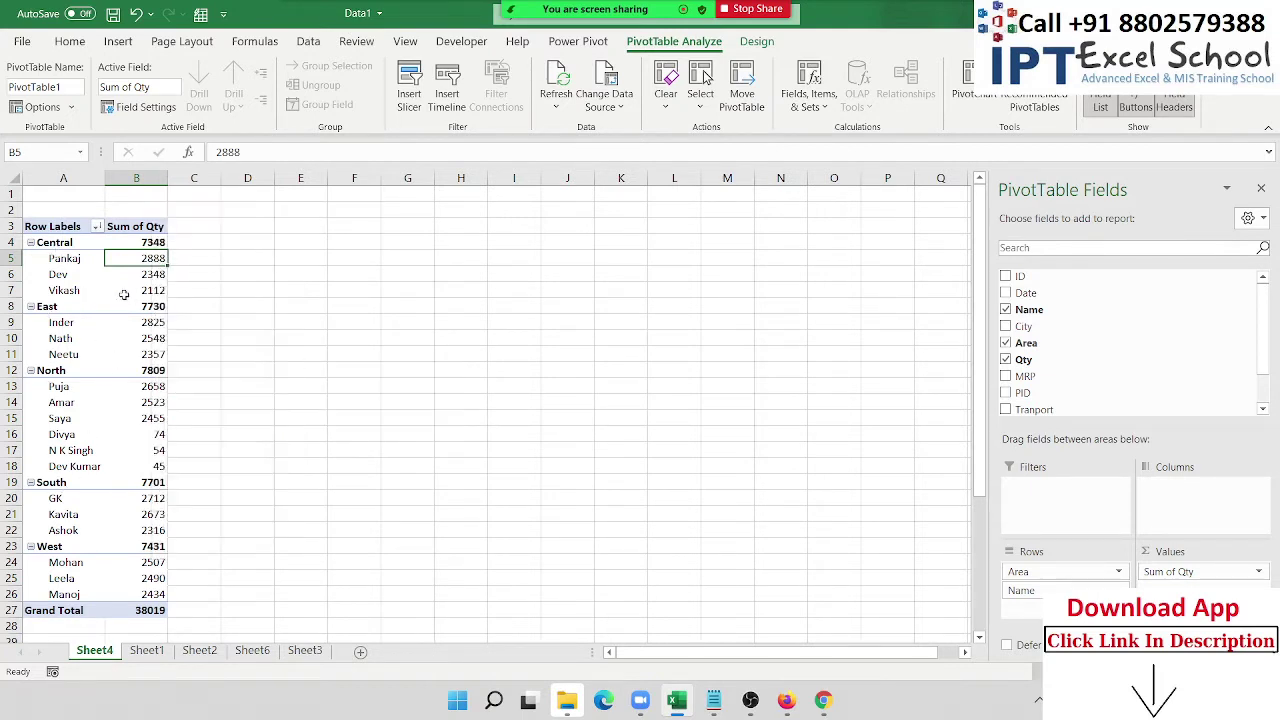
{"action": "left_click", "coordinate": [148, 245]}
{"action": "right_click", "coordinate": [150, 245]}
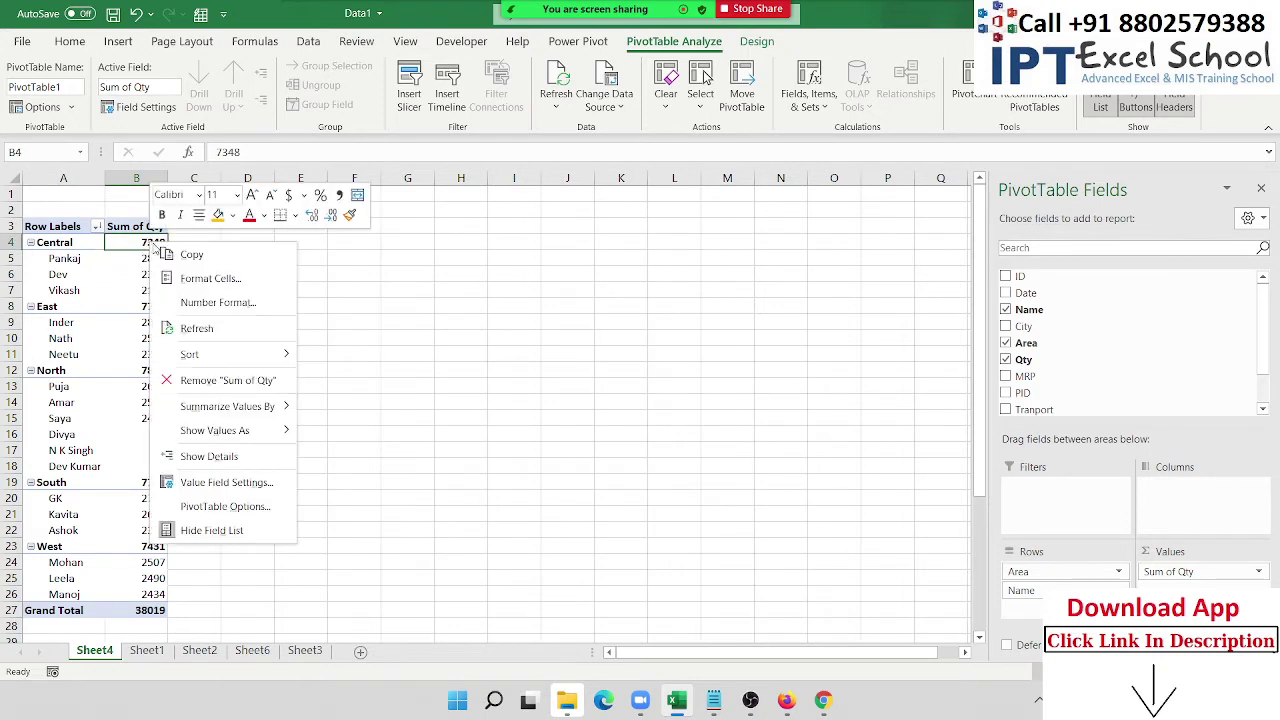
{"action": "mouse_move", "coordinate": [228, 352]}
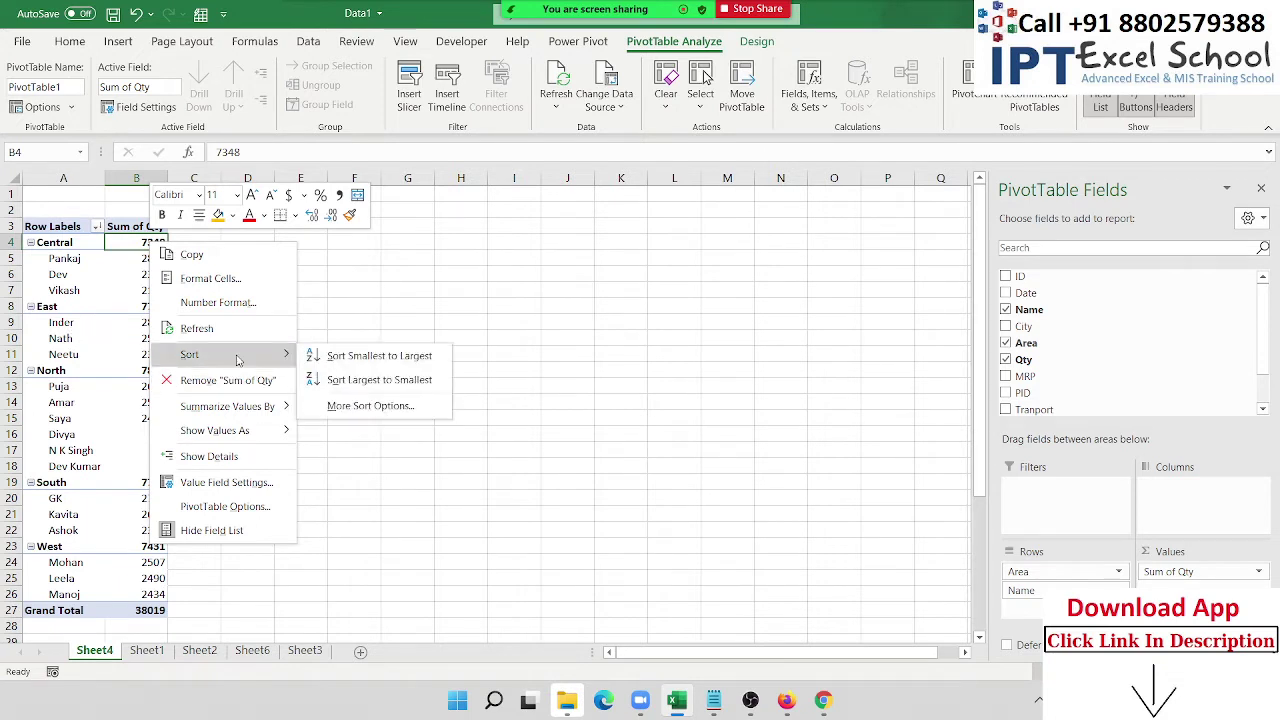
{"action": "left_click", "coordinate": [103, 359]}
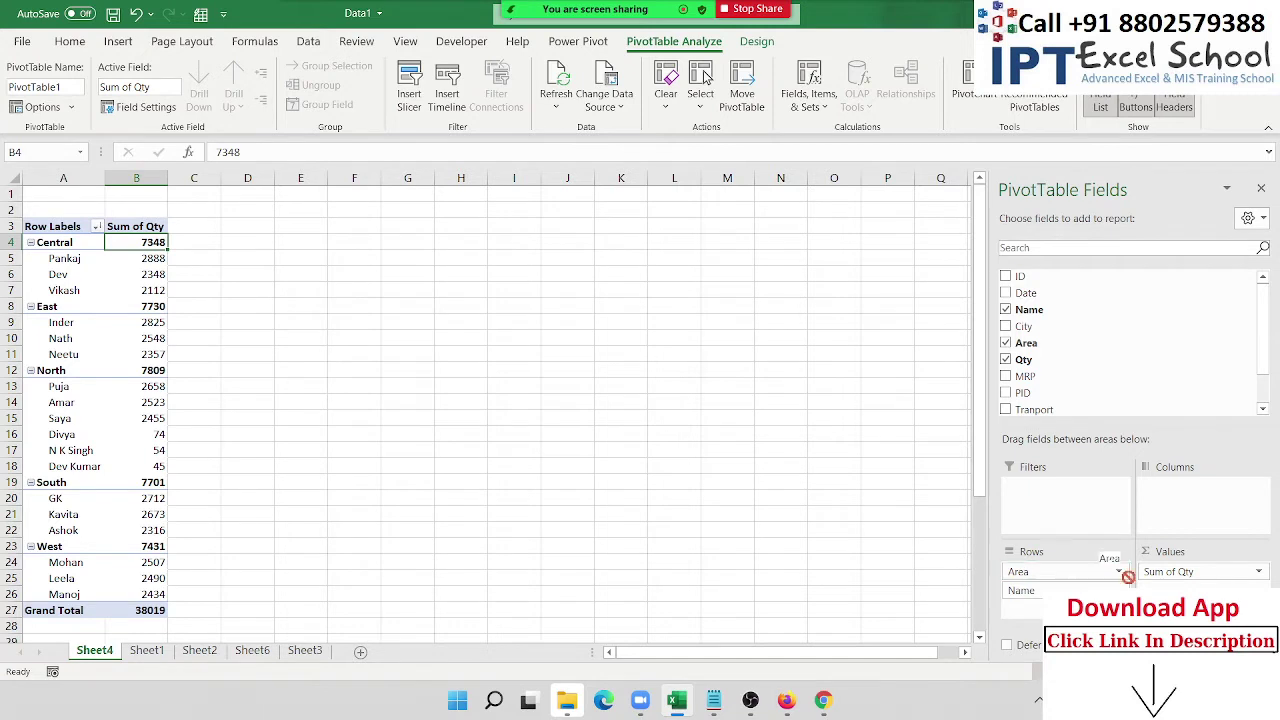
Step: Move Area from Rows to Columns, giving Central, East, North, South and West quantity columns
{"action": "left_click_drag", "start_coordinate": [1059, 577], "coordinate": [1192, 515]}
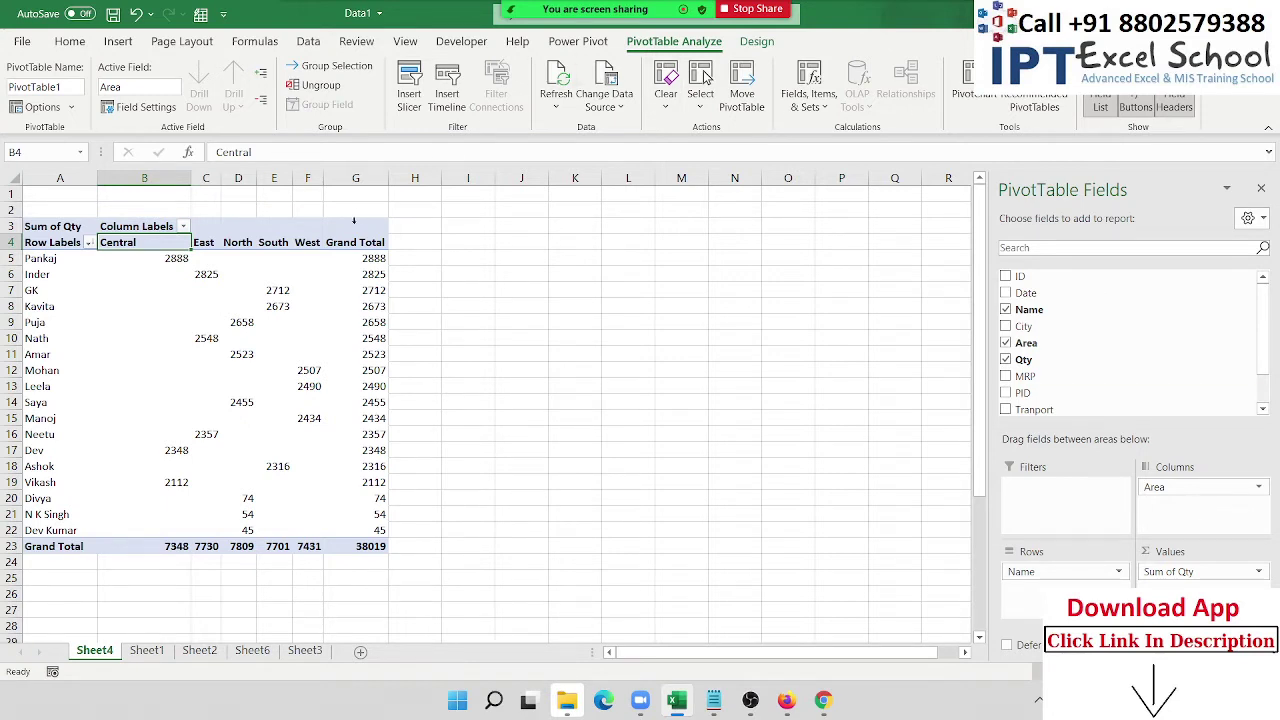
{"action": "right_click", "coordinate": [326, 242]}
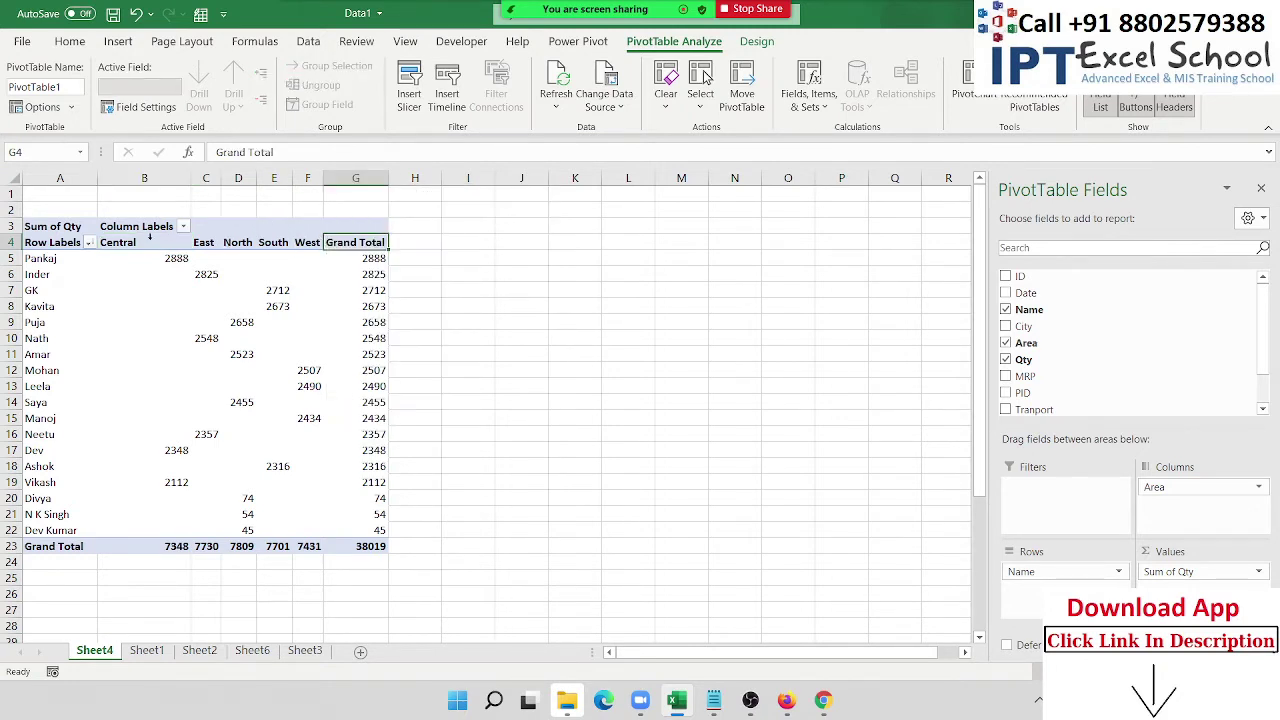
{"action": "left_click", "coordinate": [127, 242]}
{"action": "right_click", "coordinate": [130, 245]}
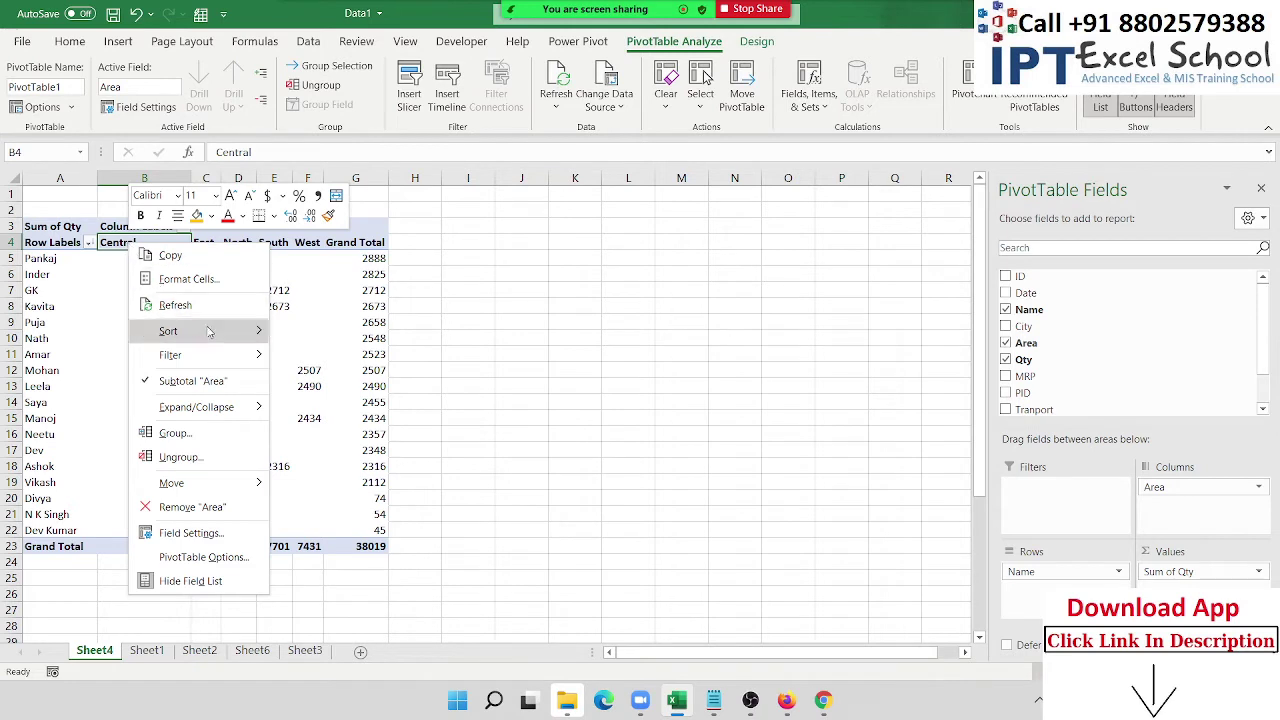
{"action": "mouse_move", "coordinate": [209, 332]}
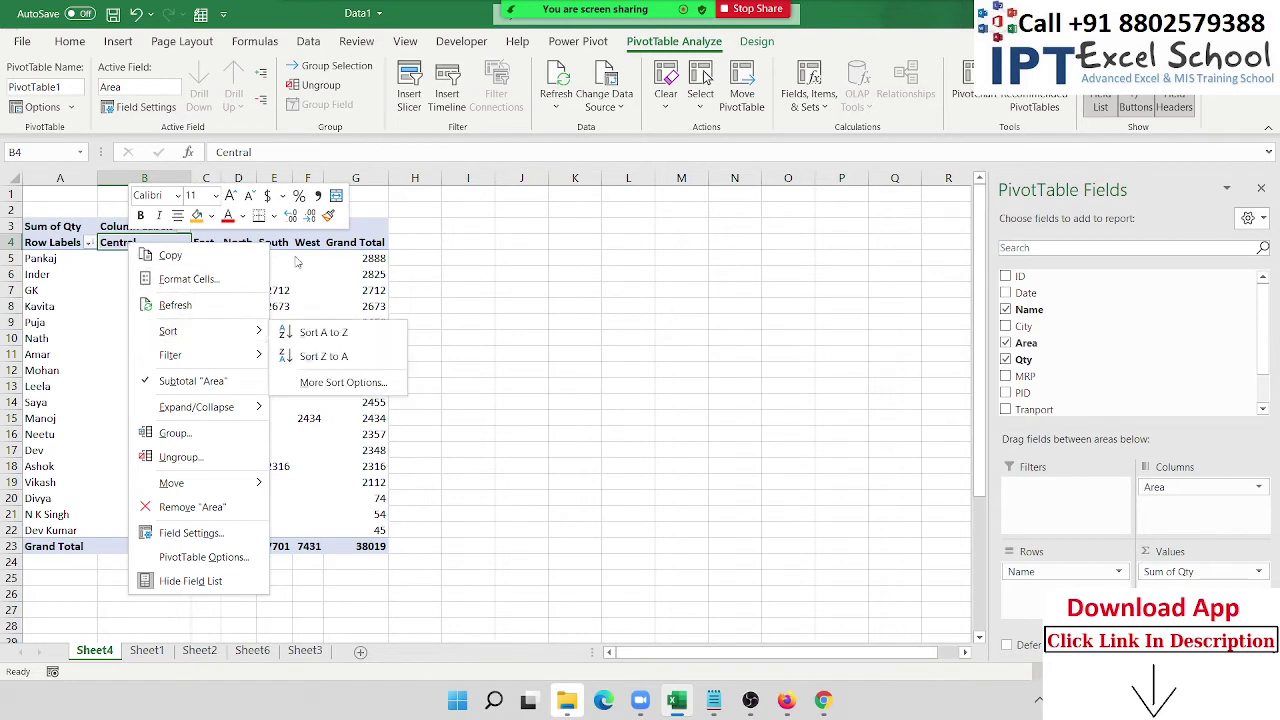
{"action": "left_click", "coordinate": [498, 233]}
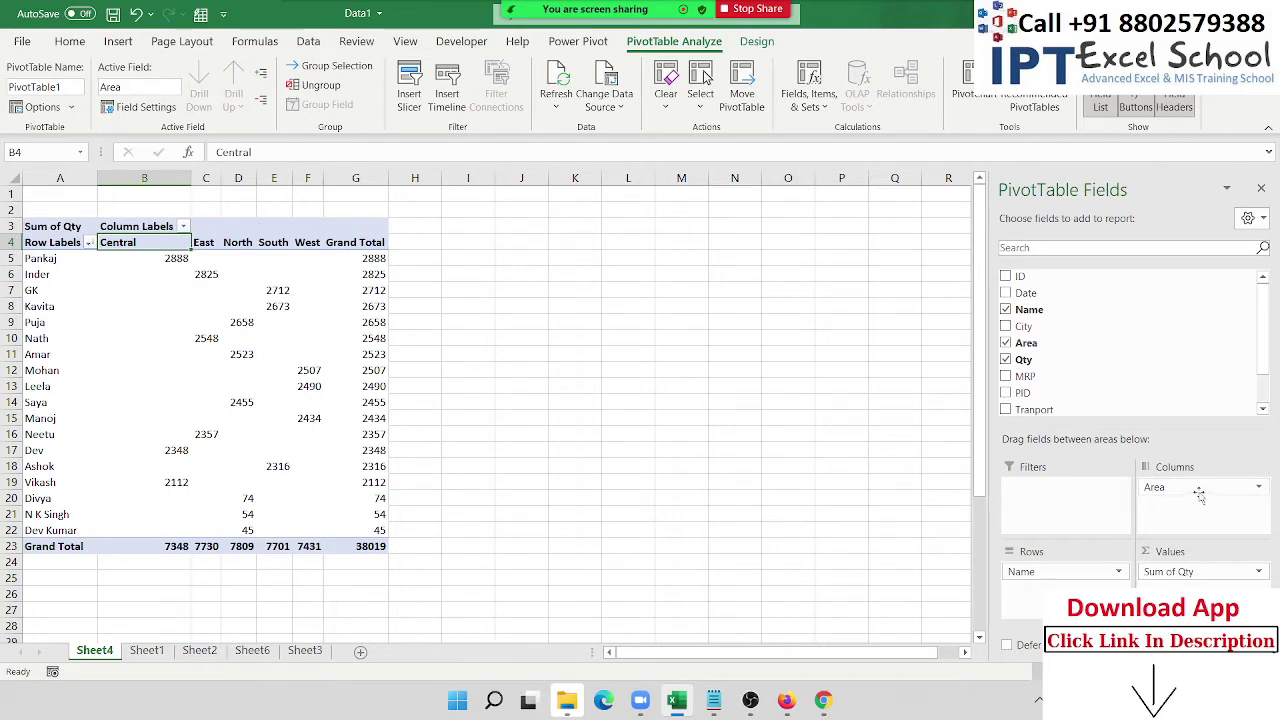
{"action": "left_click_drag", "start_coordinate": [1198, 492], "coordinate": [1168, 345]}
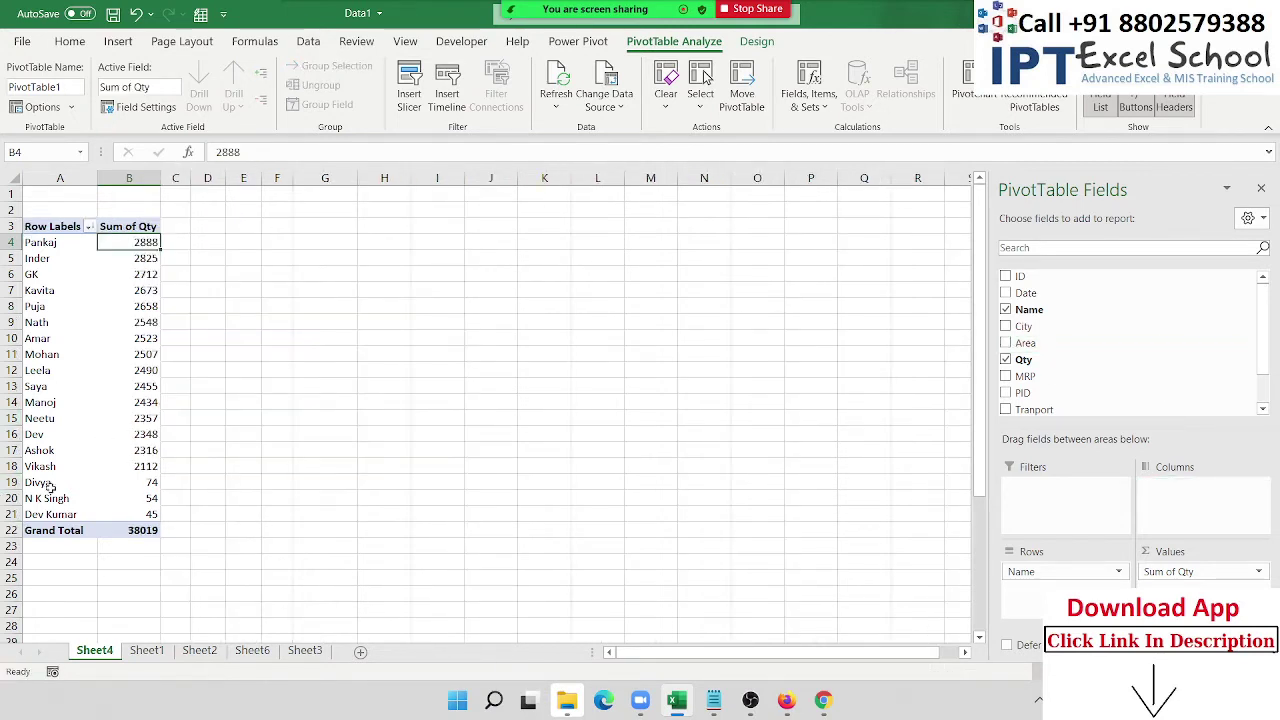
{"action": "key", "text": "ctrl+a"}
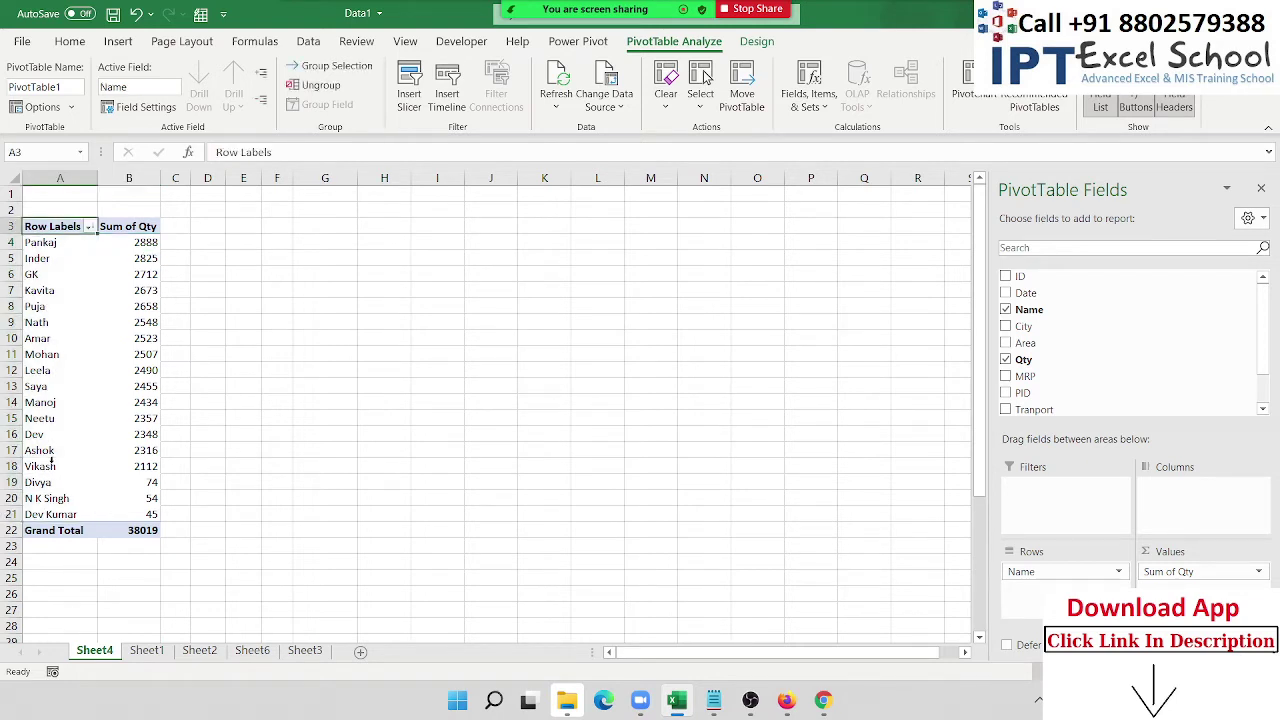
{"action": "left_click", "coordinate": [42, 467]}
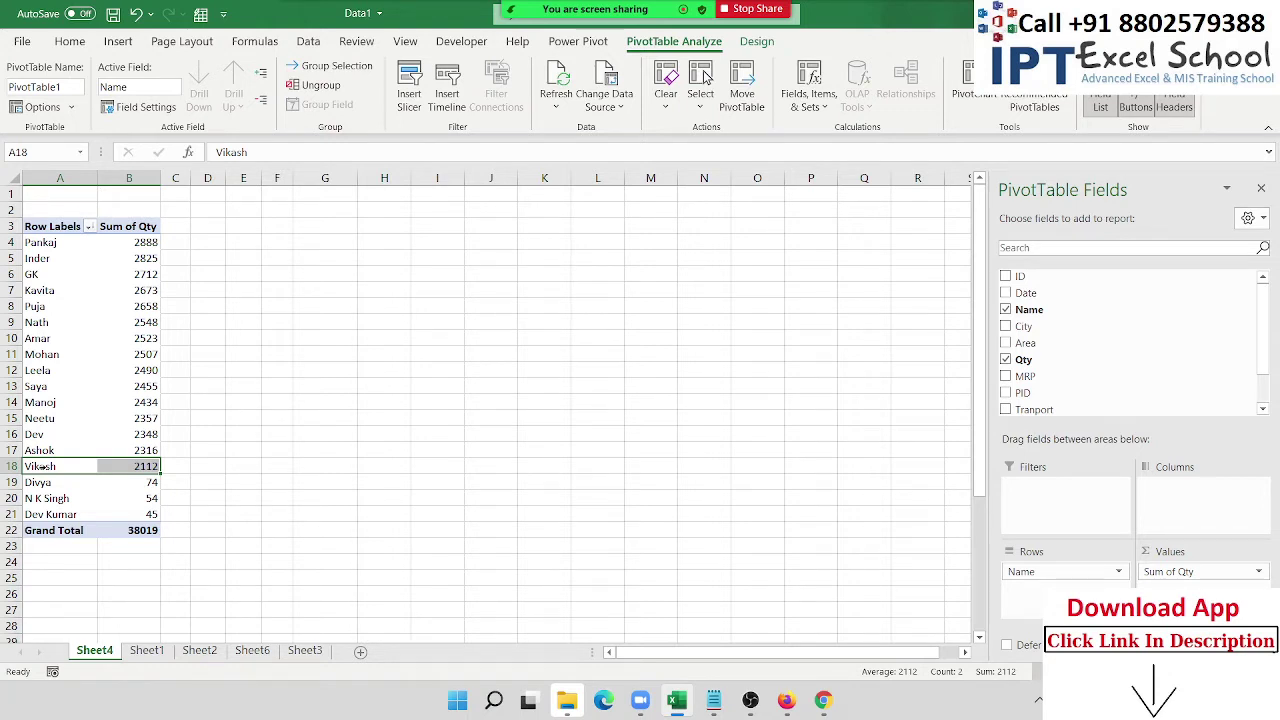
{"action": "mouse_move", "coordinate": [511, 8]}
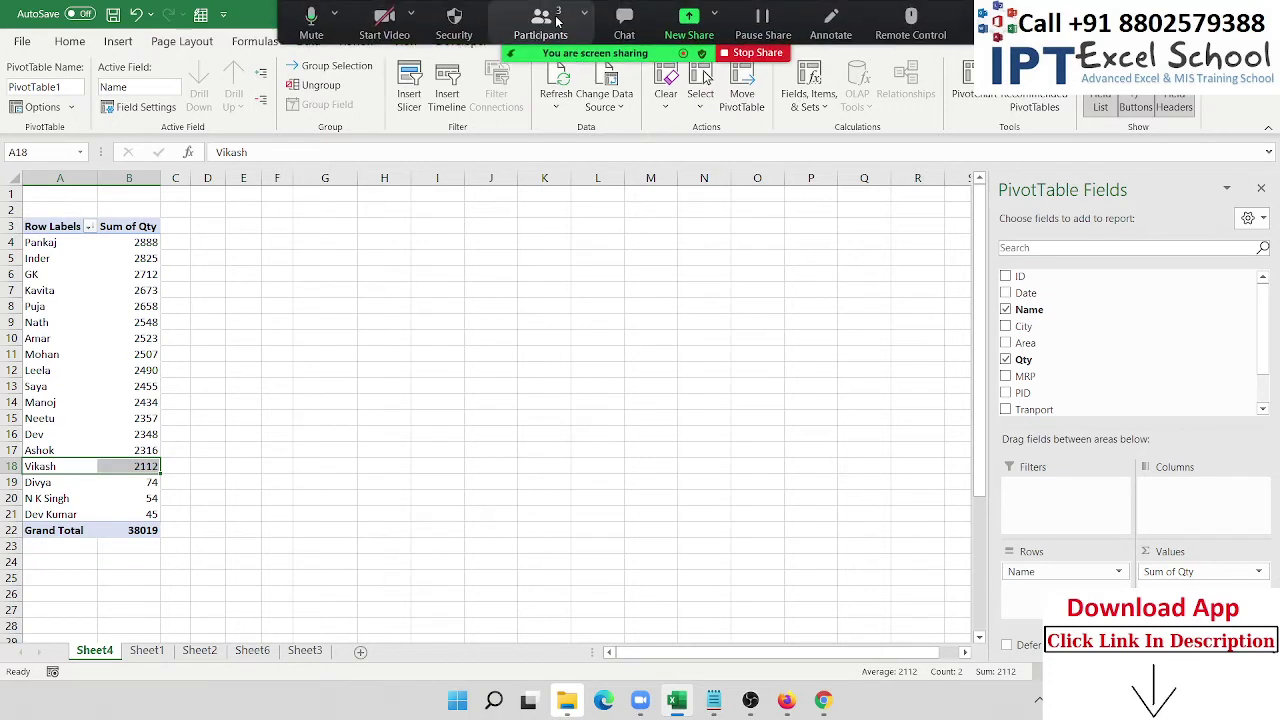
{"action": "left_click", "coordinate": [540, 25]}
{"action": "left_click", "coordinate": [760, 302]}
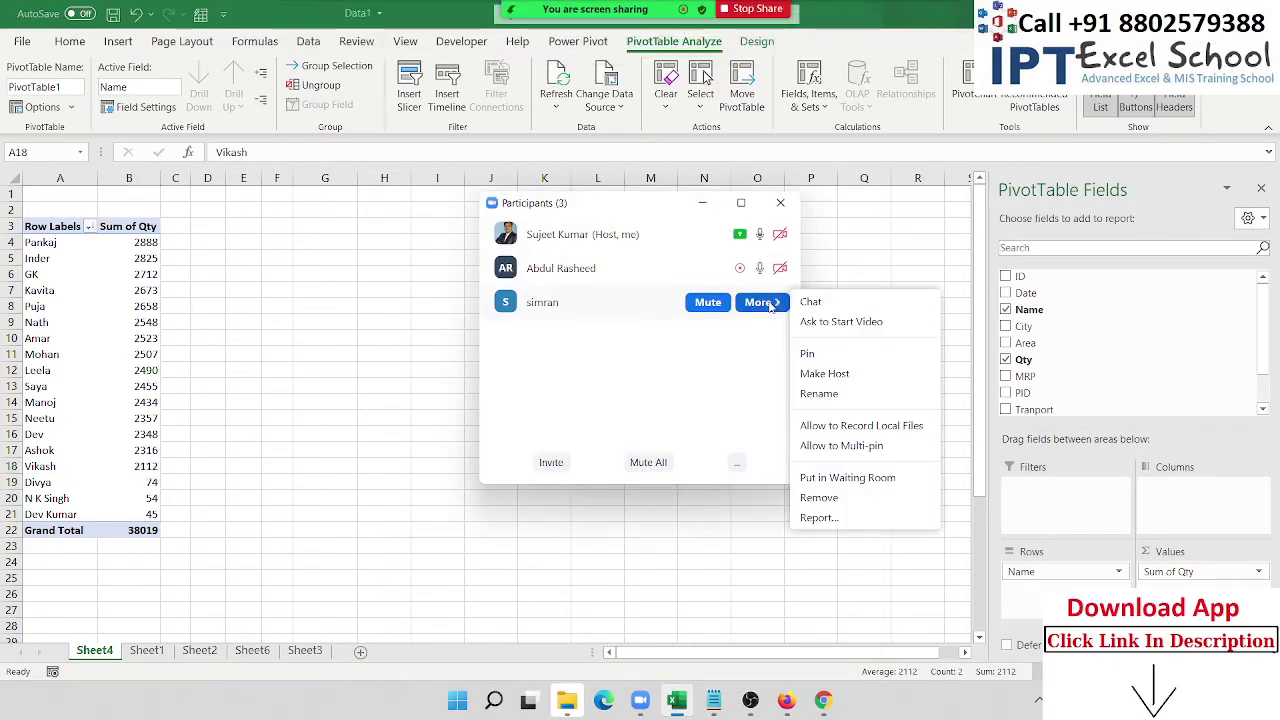
{"action": "left_click", "coordinate": [852, 426]}
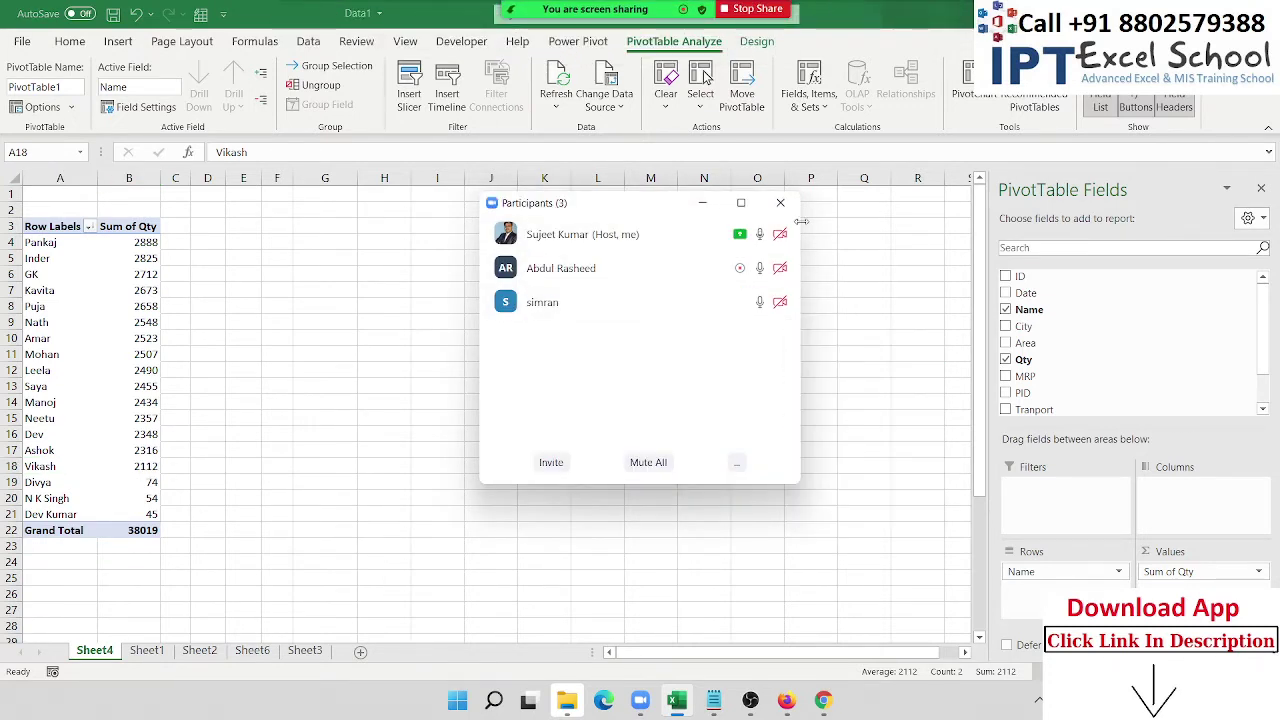
{"action": "left_click", "coordinate": [786, 203]}
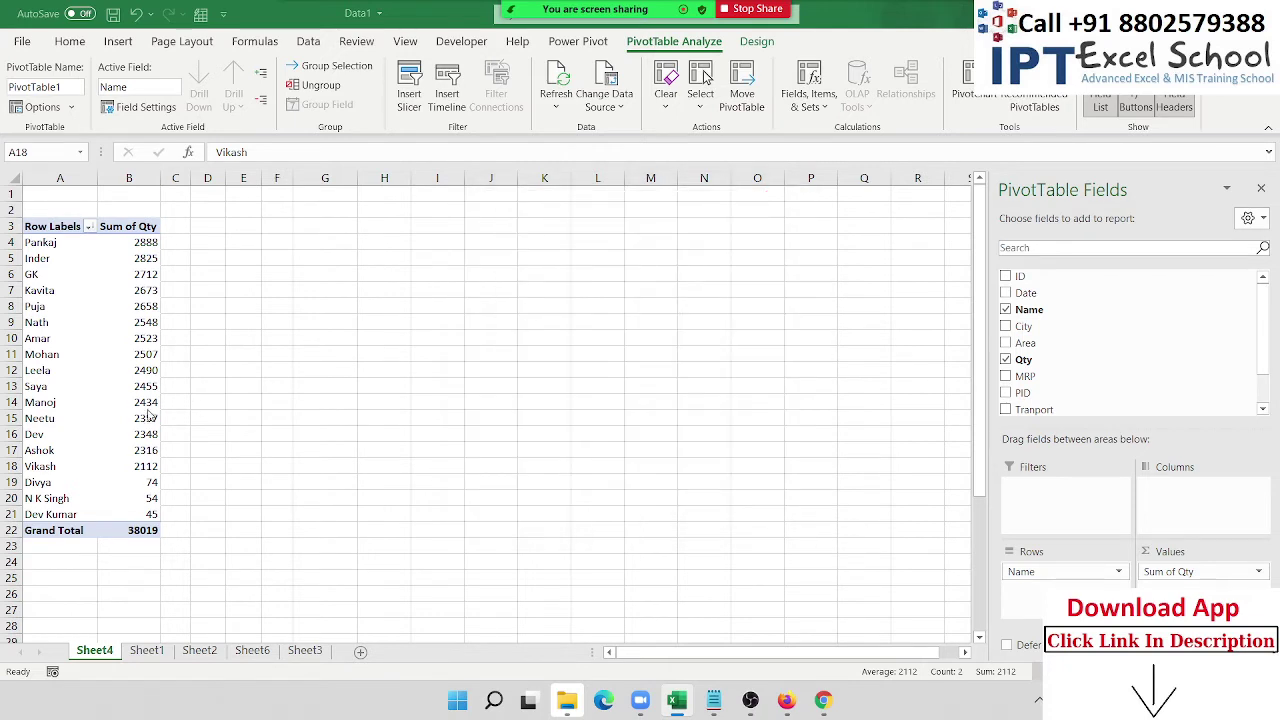
Step: Move the Vikash row to the beginning of the pivot rows
{"action": "right_click", "coordinate": [55, 466]}
{"action": "mouse_move", "coordinate": [98, 358]}
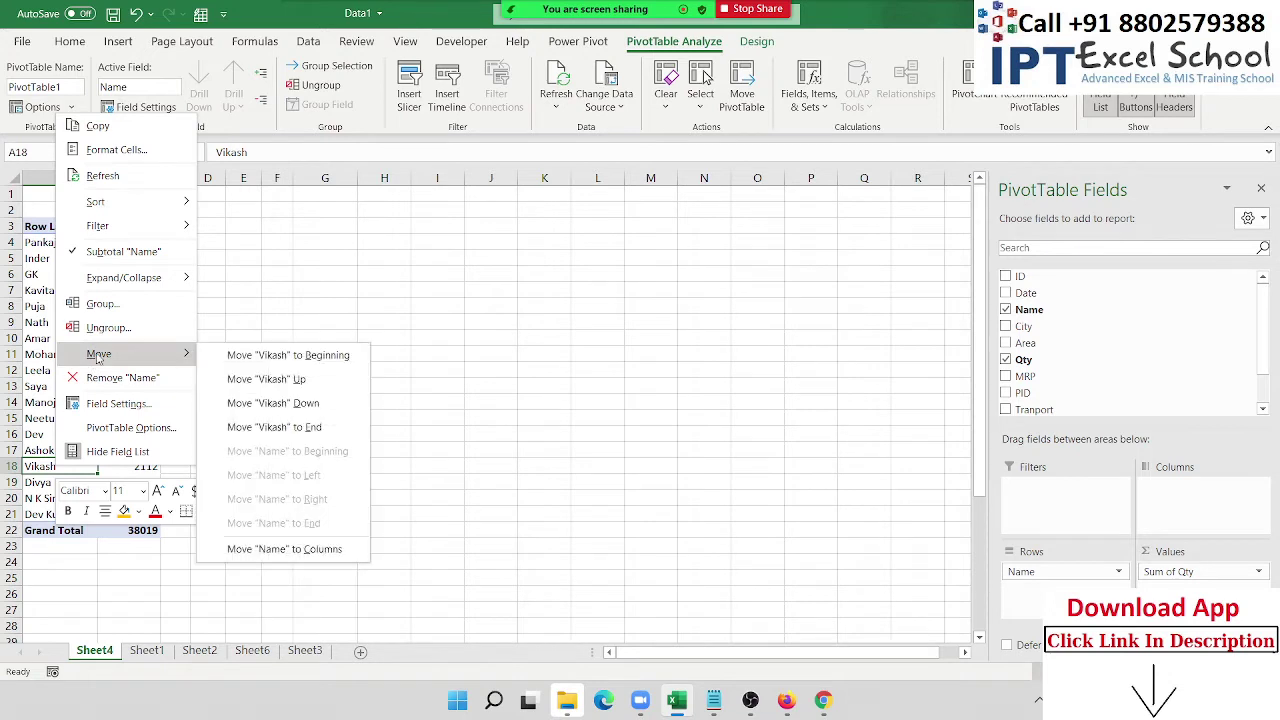
{"action": "left_click", "coordinate": [312, 356]}
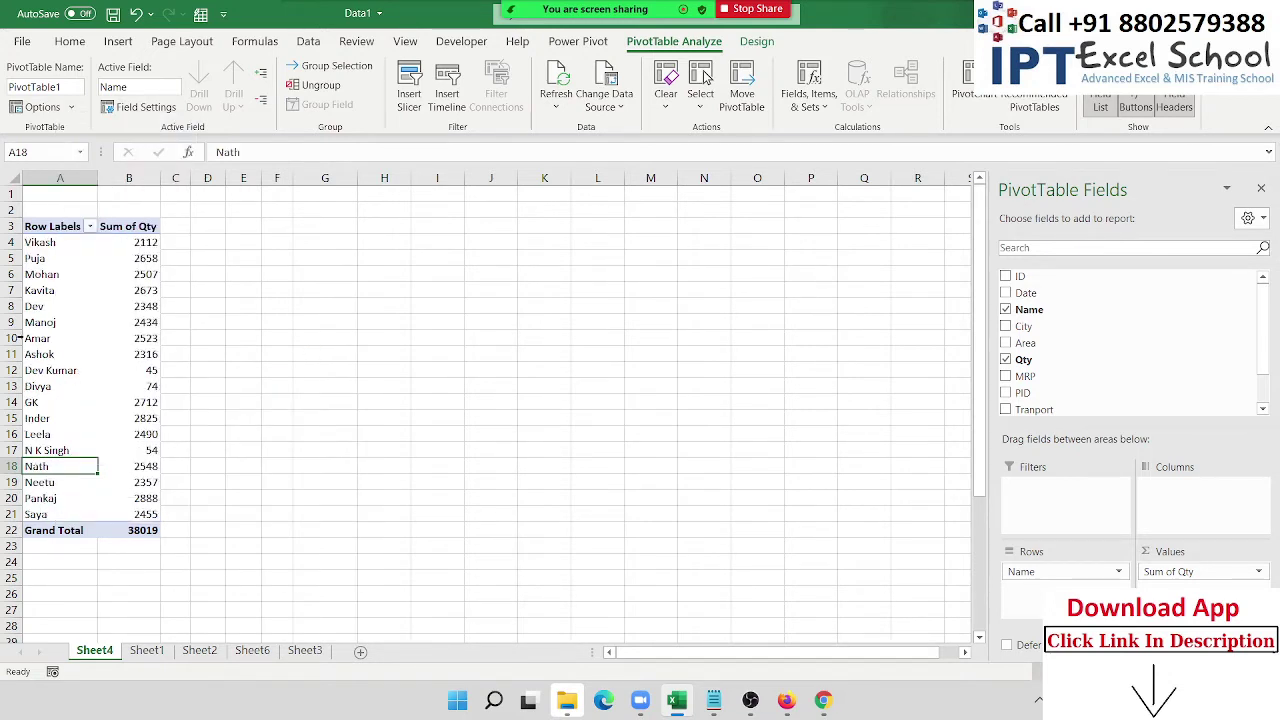
{"action": "mouse_move", "coordinate": [147, 370]}
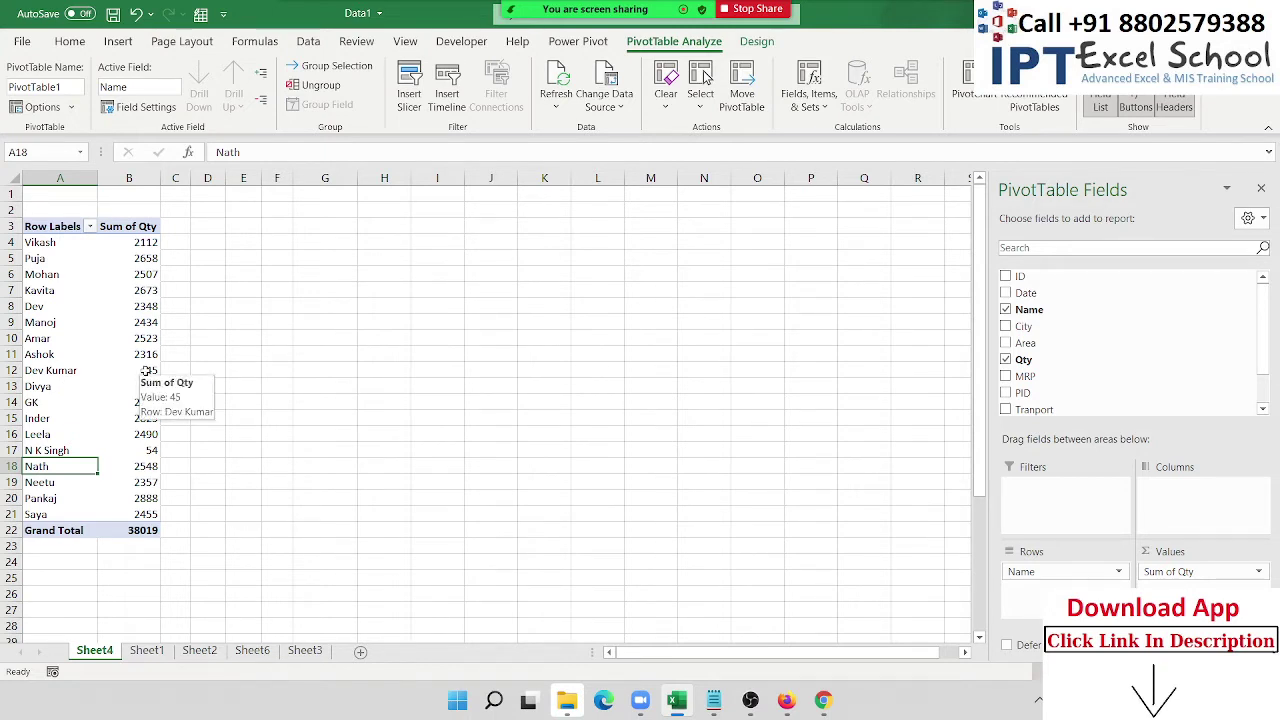
{"action": "left_click", "coordinate": [72, 370]}
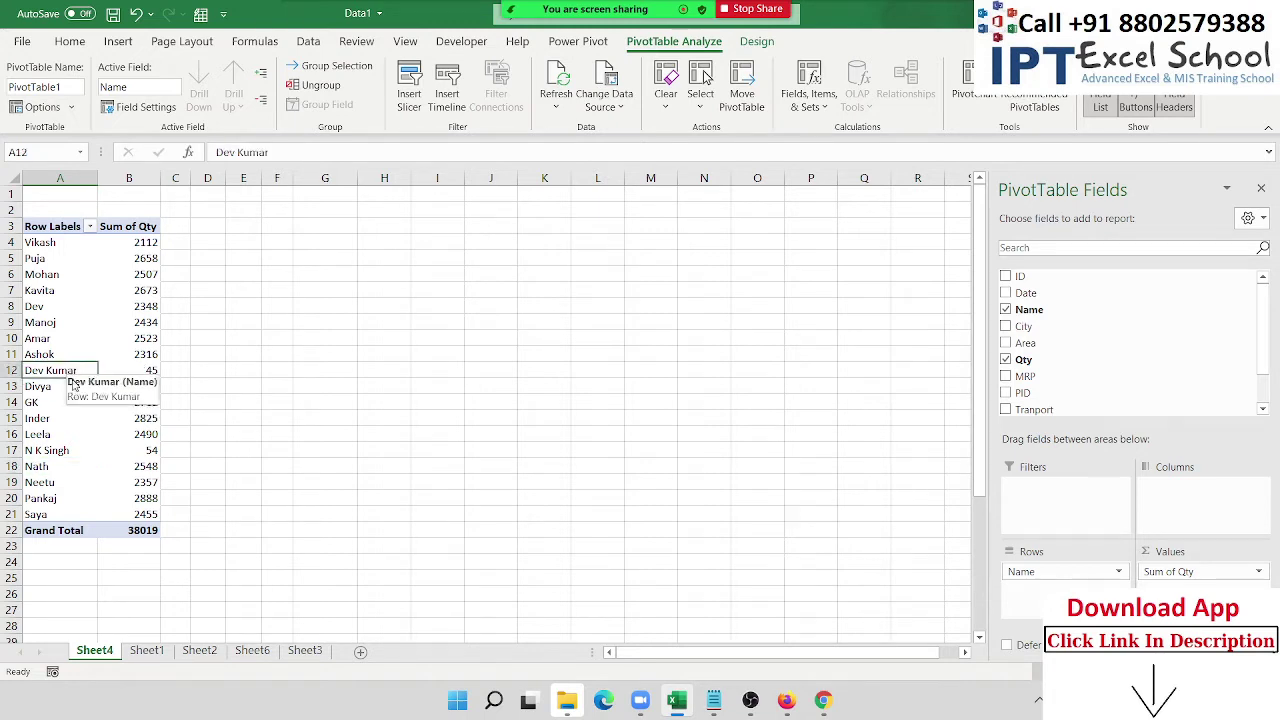
{"action": "right_click", "coordinate": [62, 374]}
{"action": "mouse_move", "coordinate": [105, 260]}
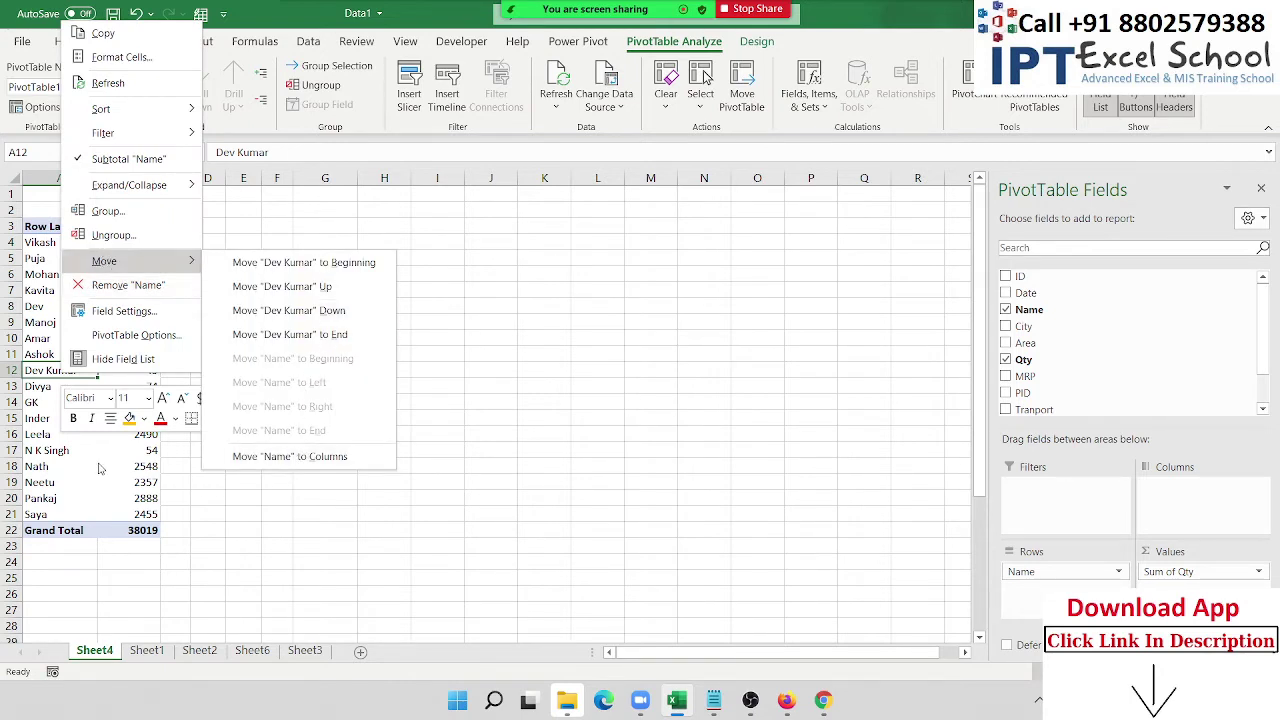
{"action": "left_click", "coordinate": [60, 372]}
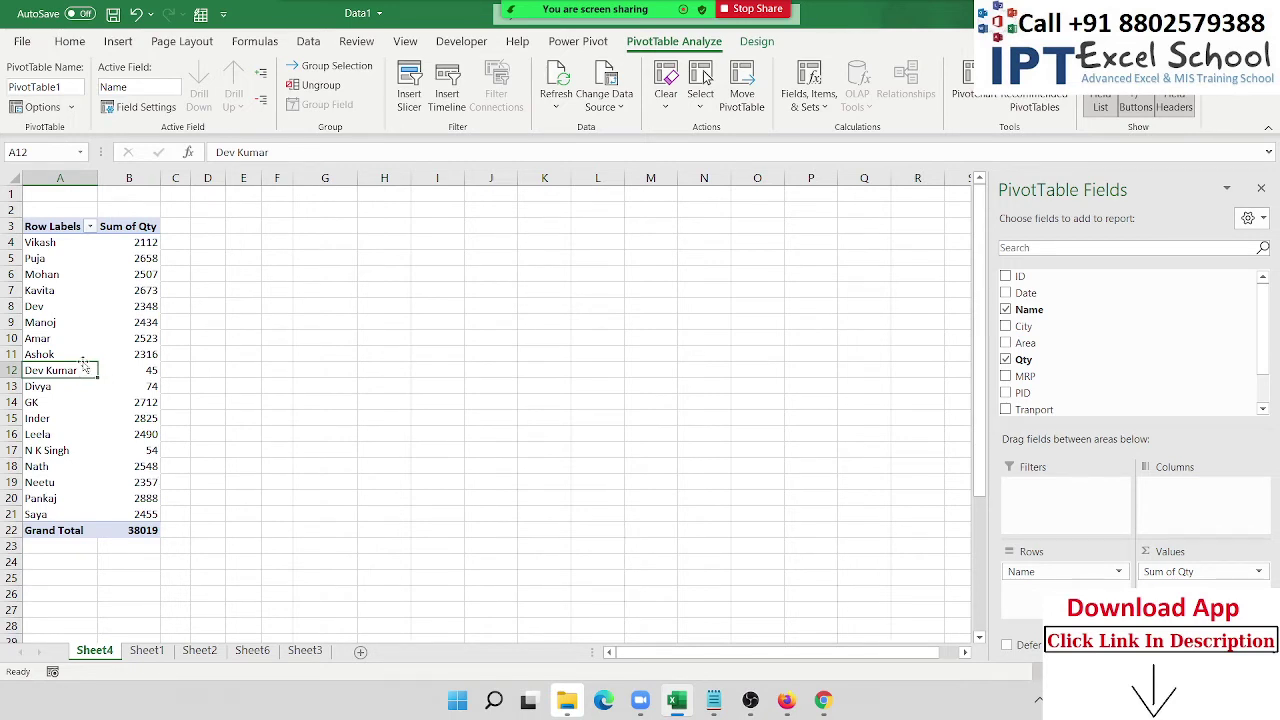
{"action": "left_click_drag", "start_coordinate": [85, 368], "coordinate": [97, 264]}
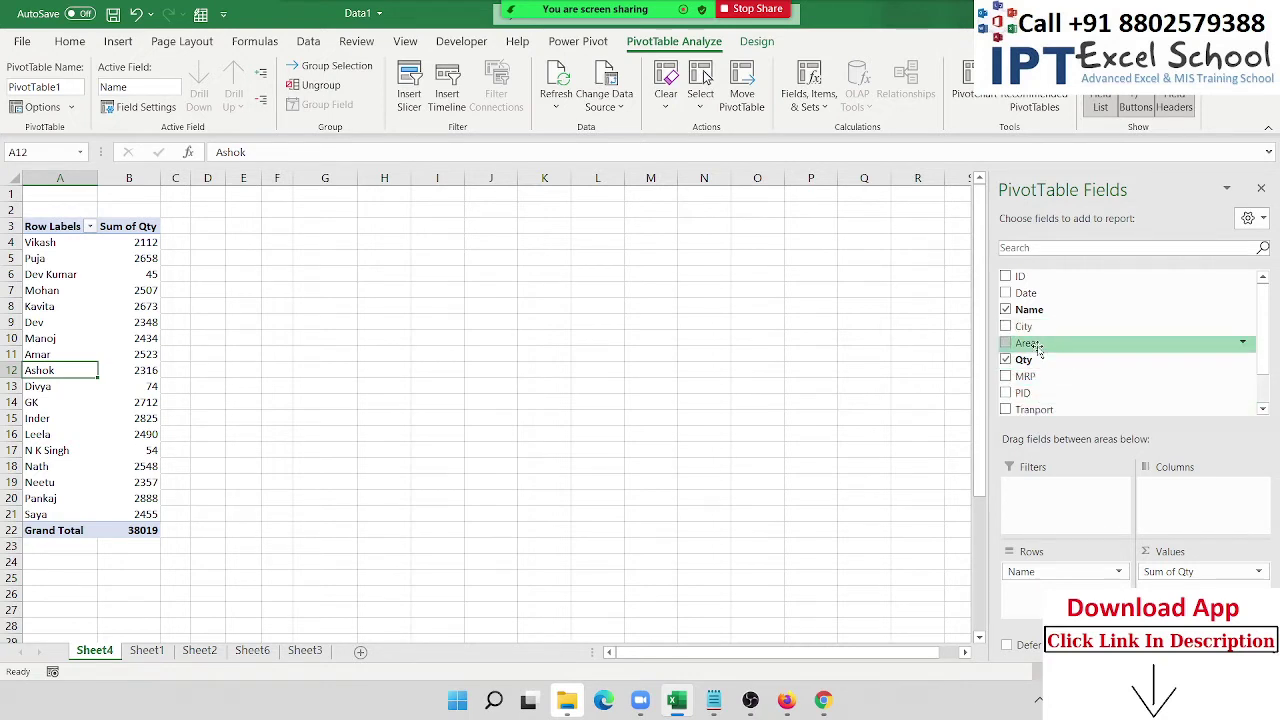
Step: Add Area as pivot columns and drag the West column to sit right after East
{"action": "left_click_drag", "start_coordinate": [1040, 342], "coordinate": [1239, 506]}
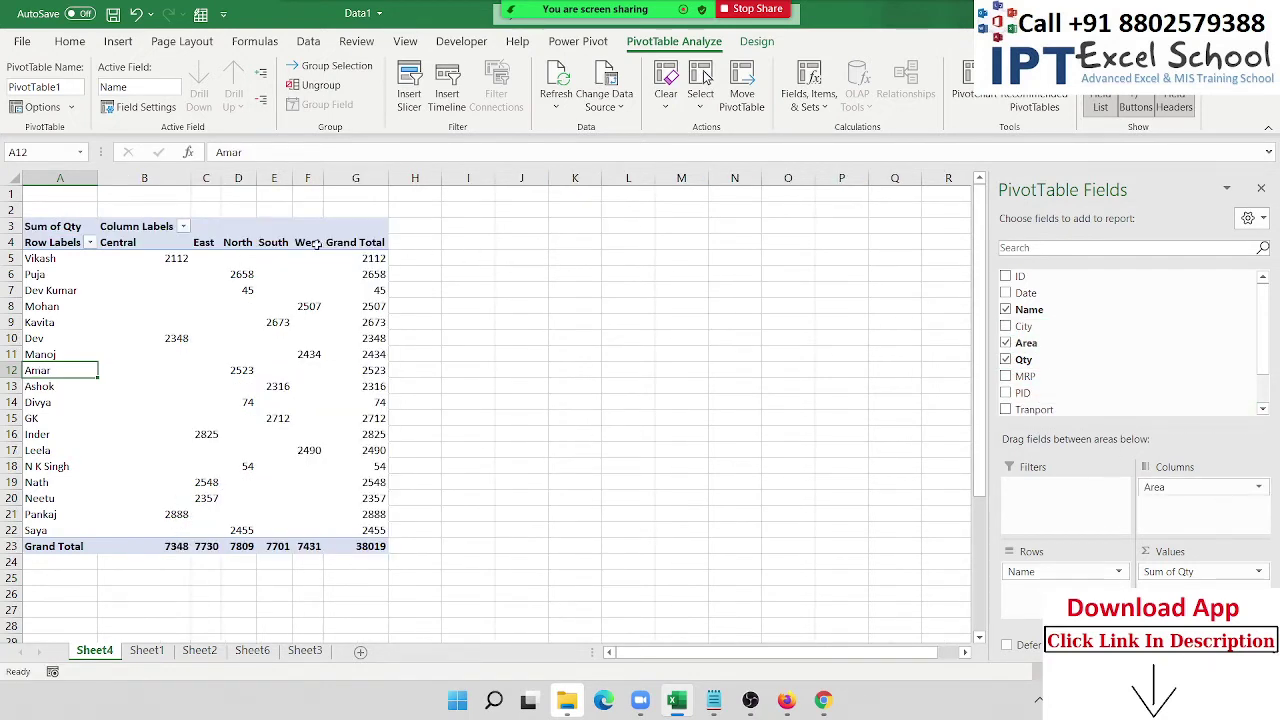
{"action": "left_click", "coordinate": [294, 249]}
{"action": "right_click", "coordinate": [305, 244]}
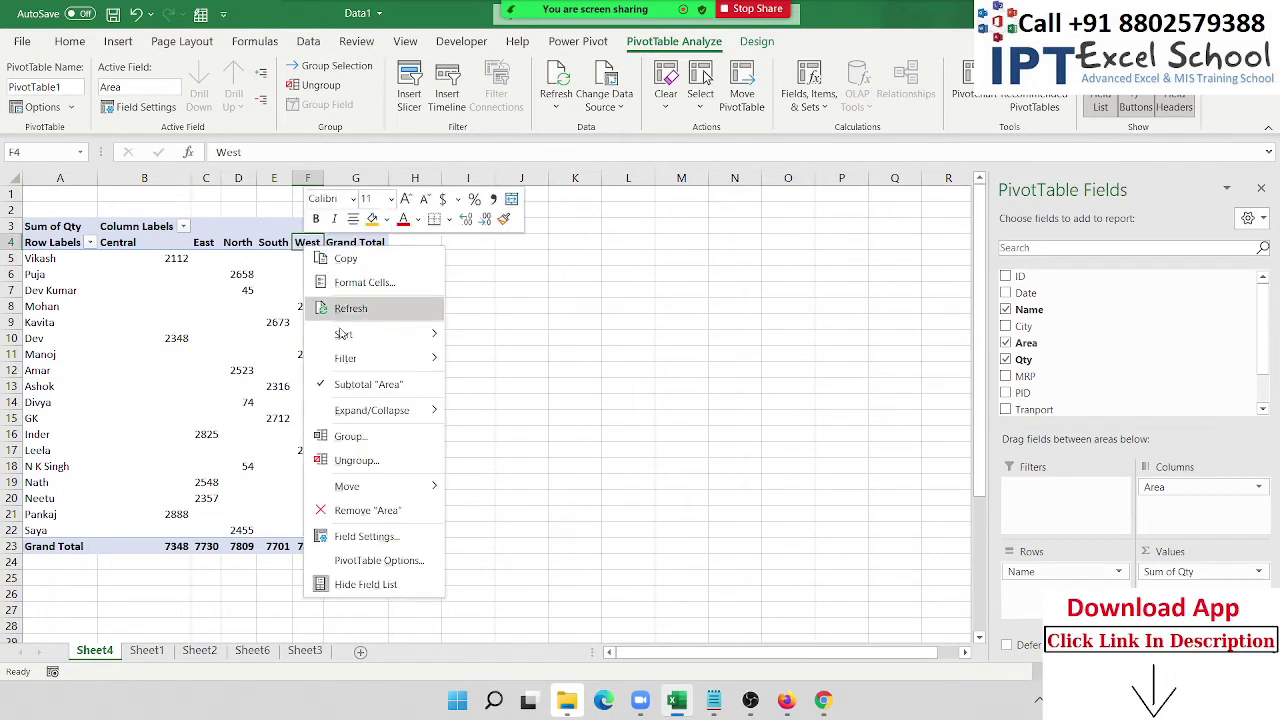
{"action": "mouse_move", "coordinate": [384, 350]}
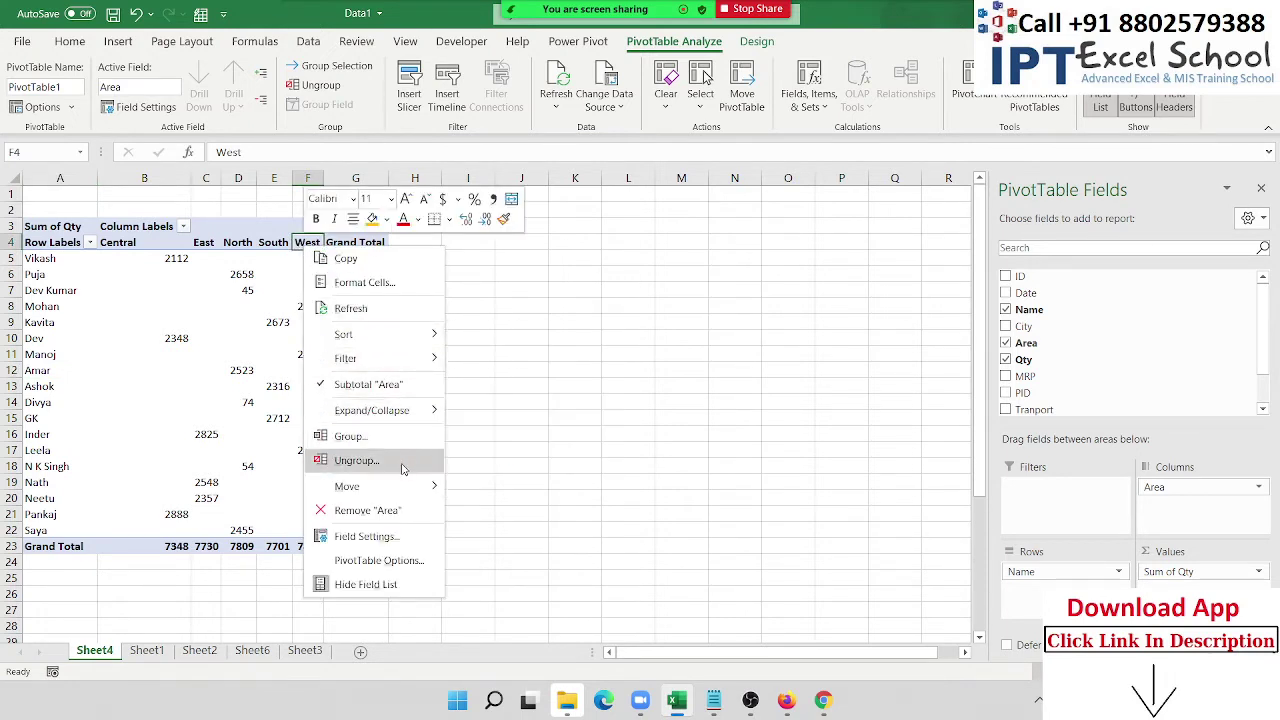
{"action": "mouse_move", "coordinate": [405, 486]}
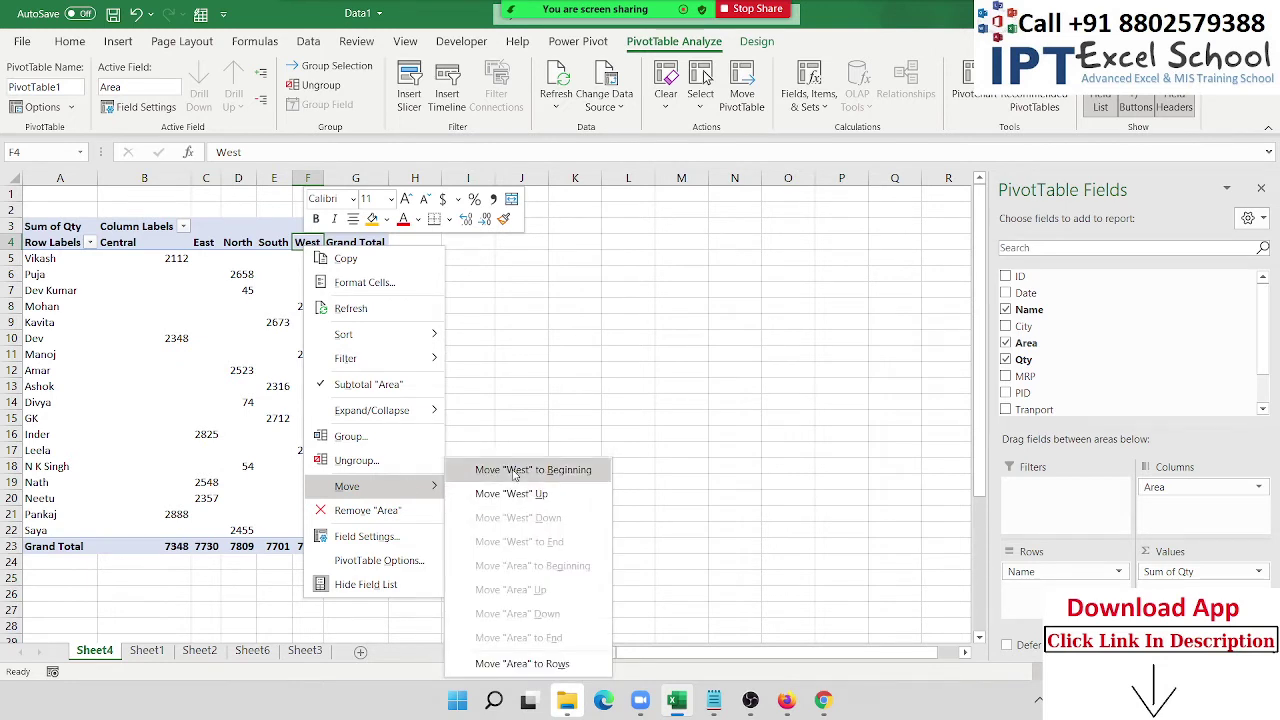
{"action": "key", "text": "Escape"}
{"action": "key", "text": "Escape"}
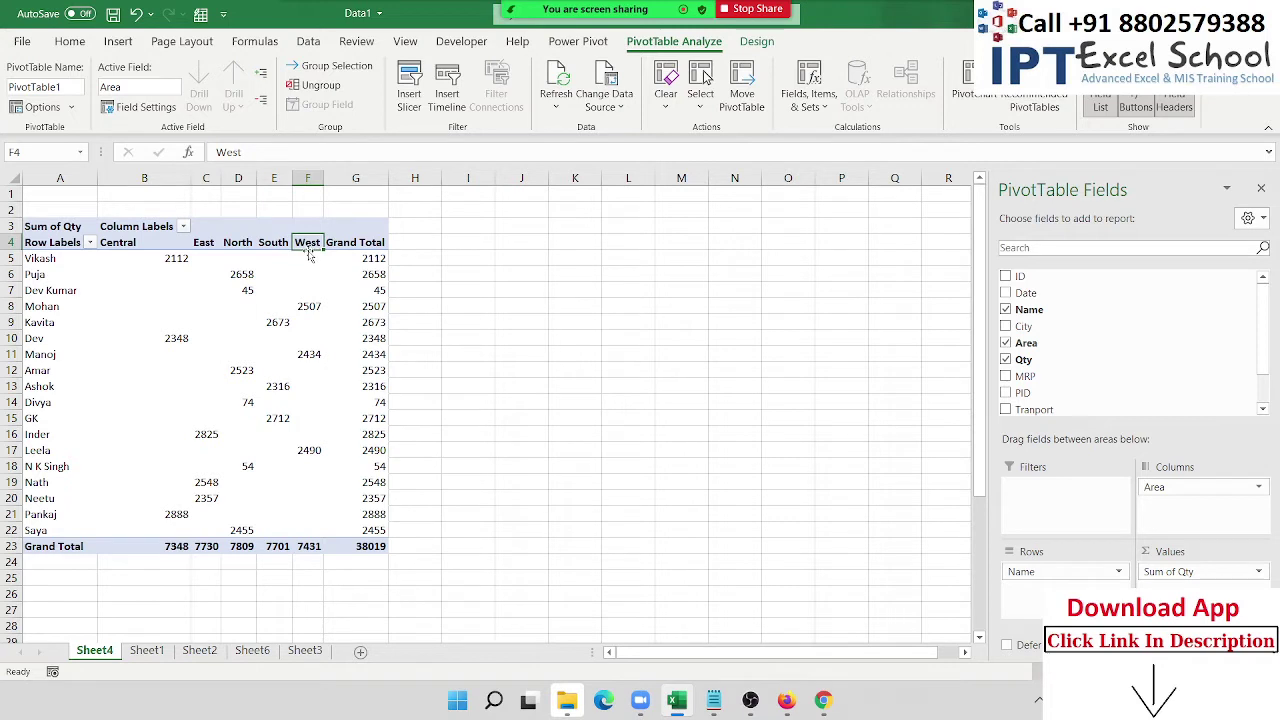
{"action": "left_click_drag", "start_coordinate": [311, 252], "coordinate": [216, 252]}
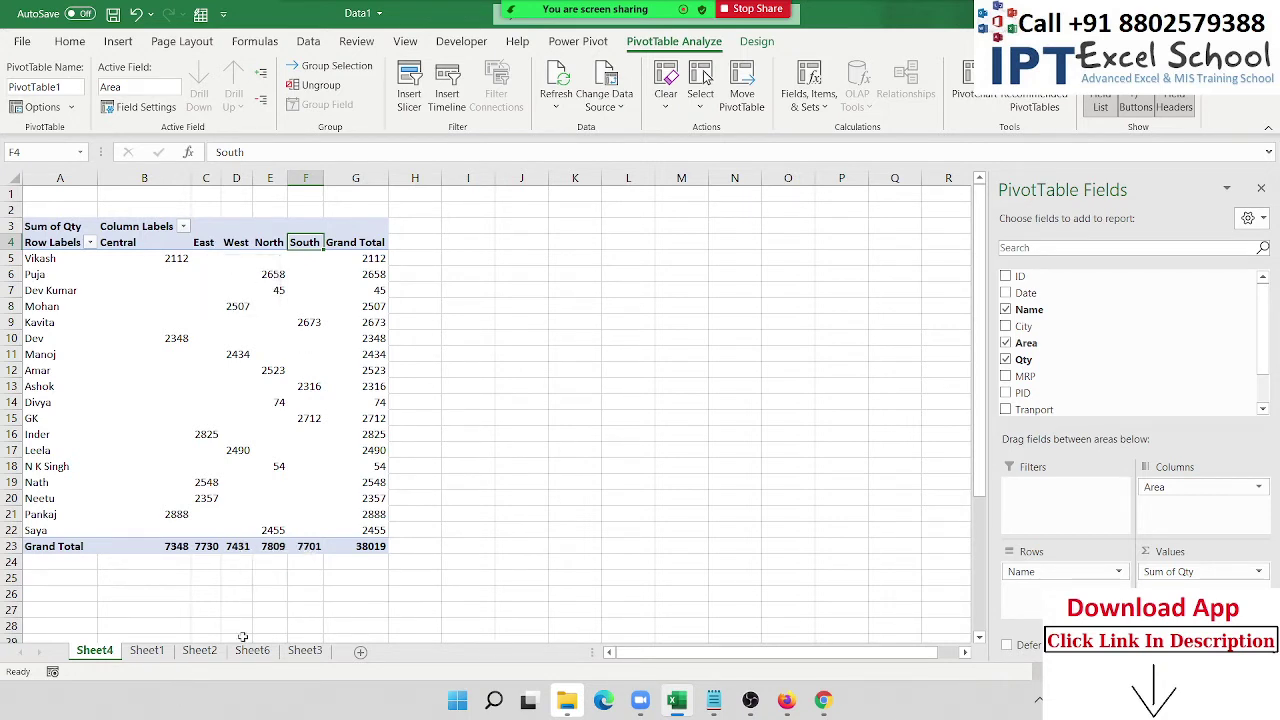
{"action": "left_click", "coordinate": [371, 467]}
Step: Drag Area out of the Columns box, leaving one Sum of Qty column per name
{"action": "right_click", "coordinate": [107, 660]}
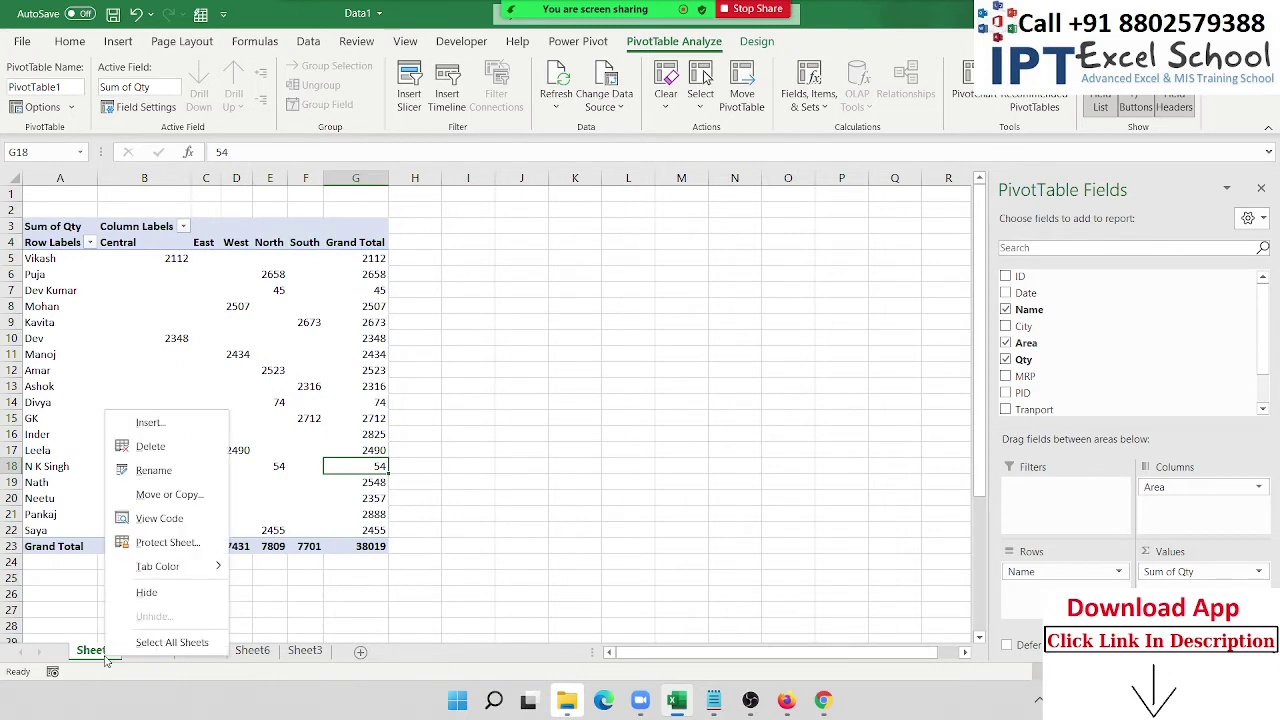
{"action": "key", "text": "Escape"}
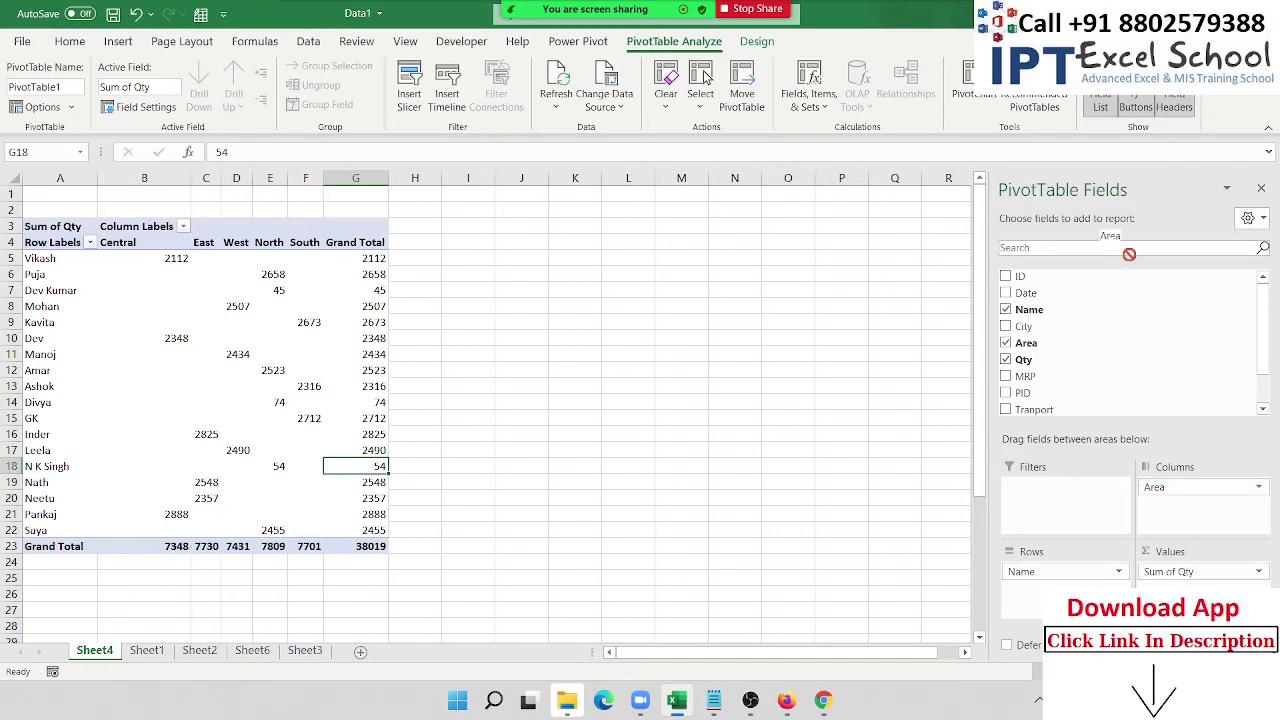
{"action": "left_click_drag", "start_coordinate": [1150, 487], "coordinate": [1014, 243]}
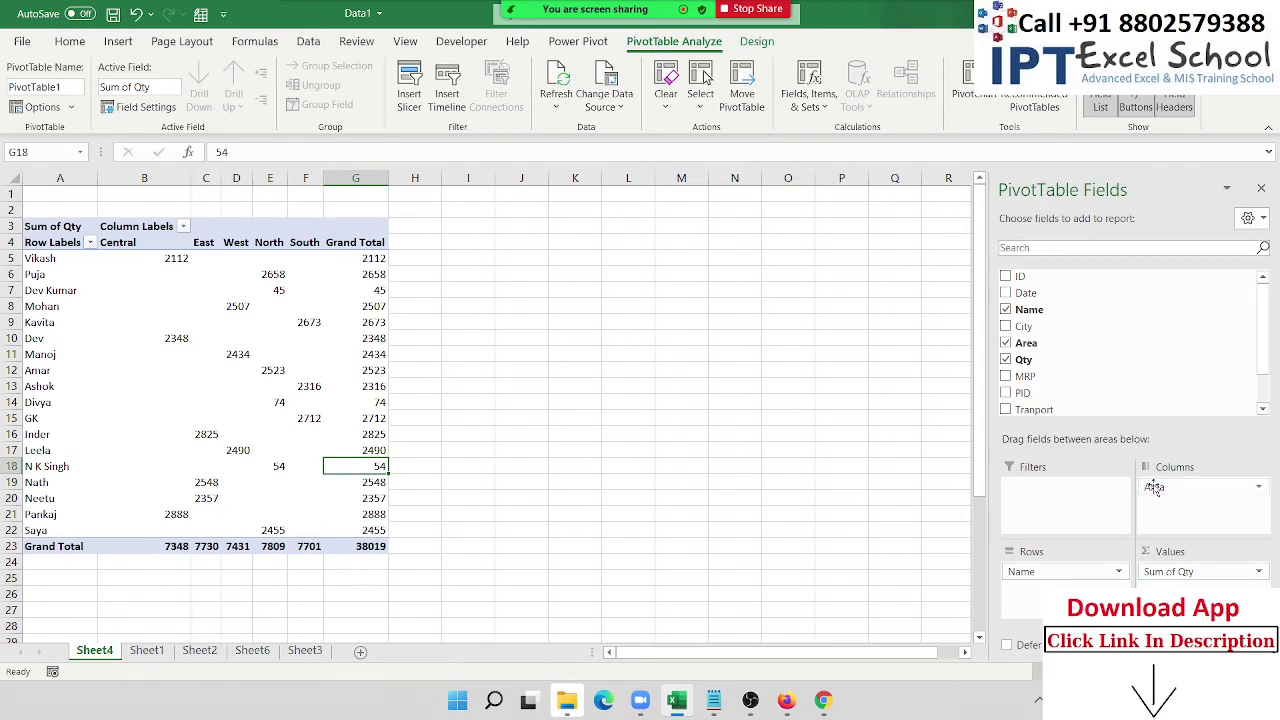
Step: Close Zoom's Participants window
{"action": "left_click", "coordinate": [540, 8]}
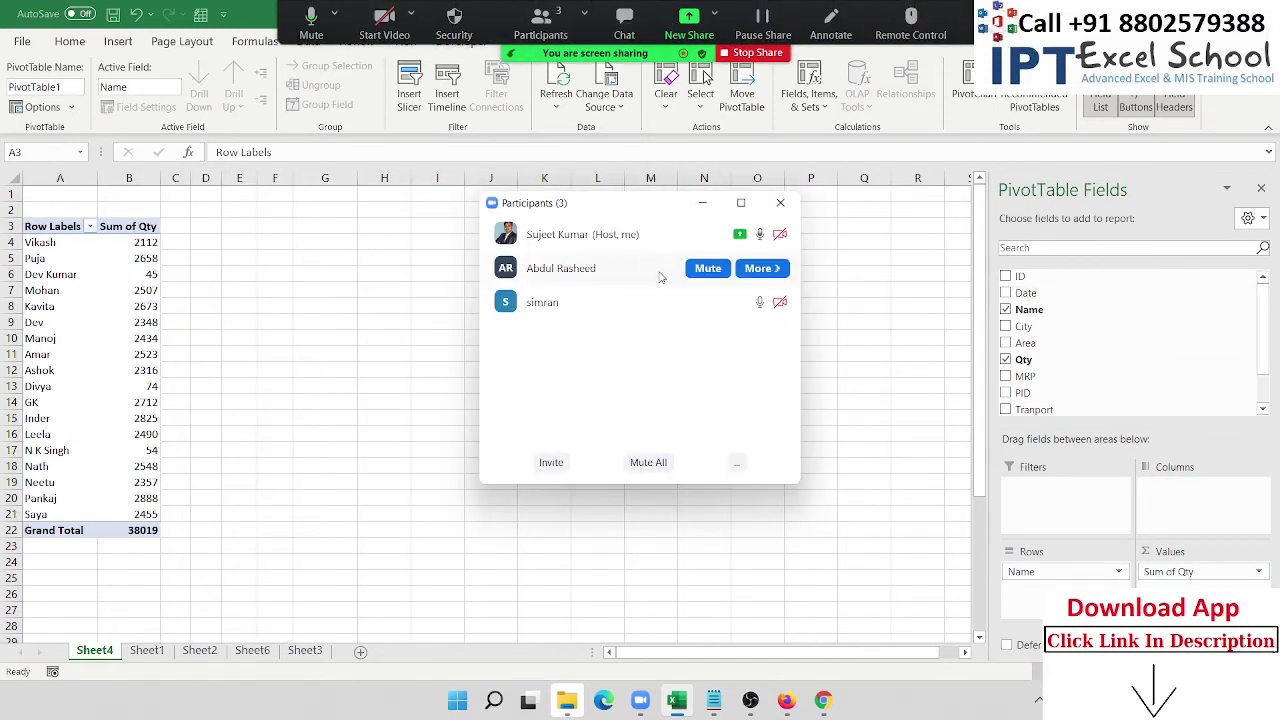
{"action": "left_click", "coordinate": [752, 305]}
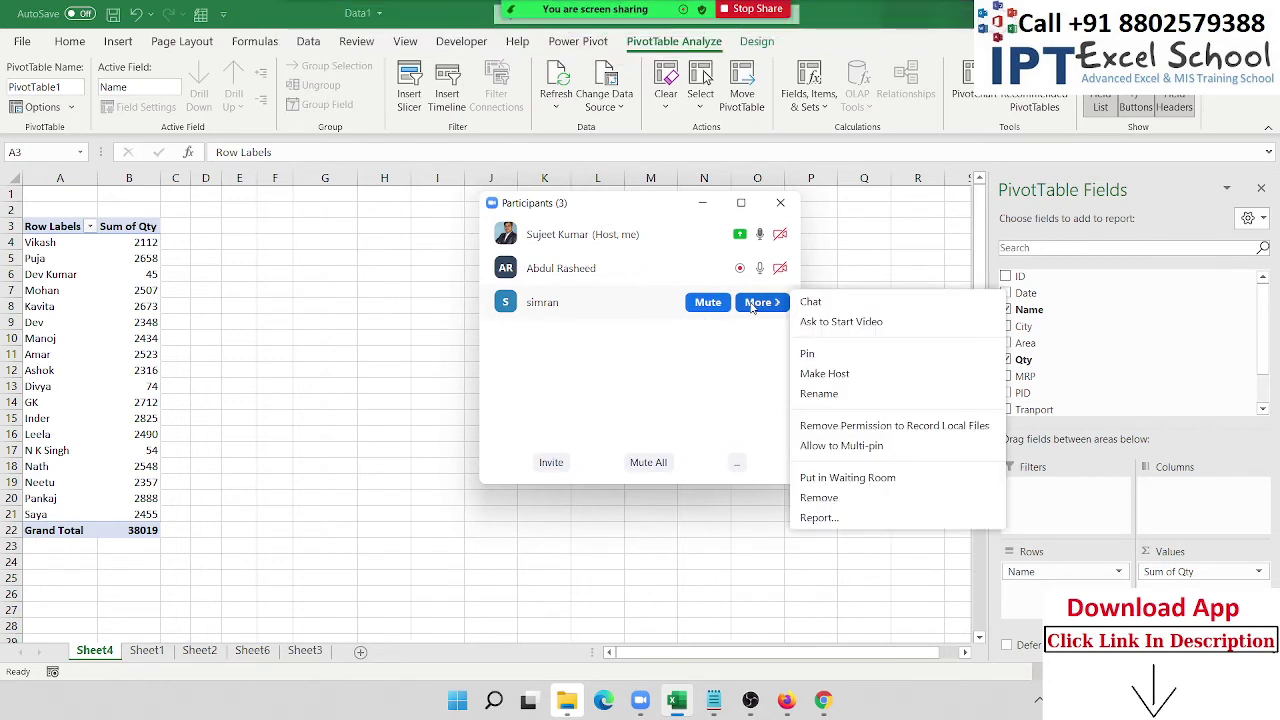
{"action": "left_click", "coordinate": [657, 384]}
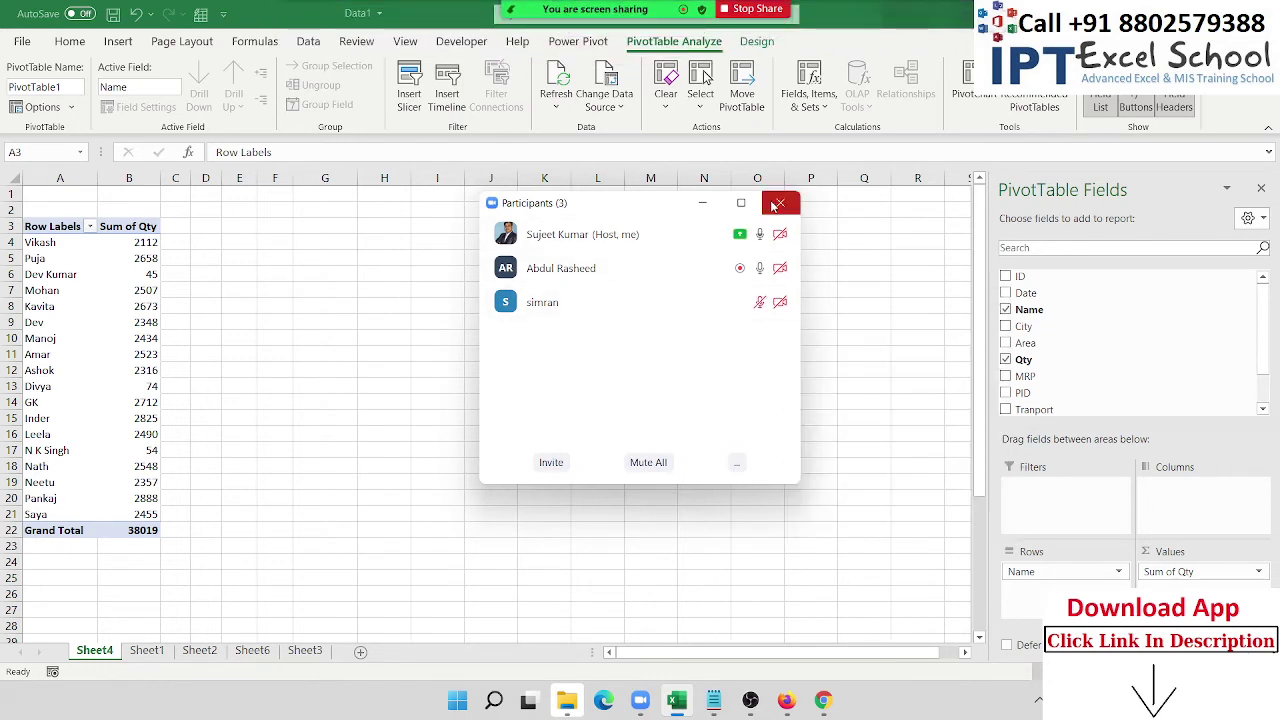
{"action": "left_click", "coordinate": [778, 203]}
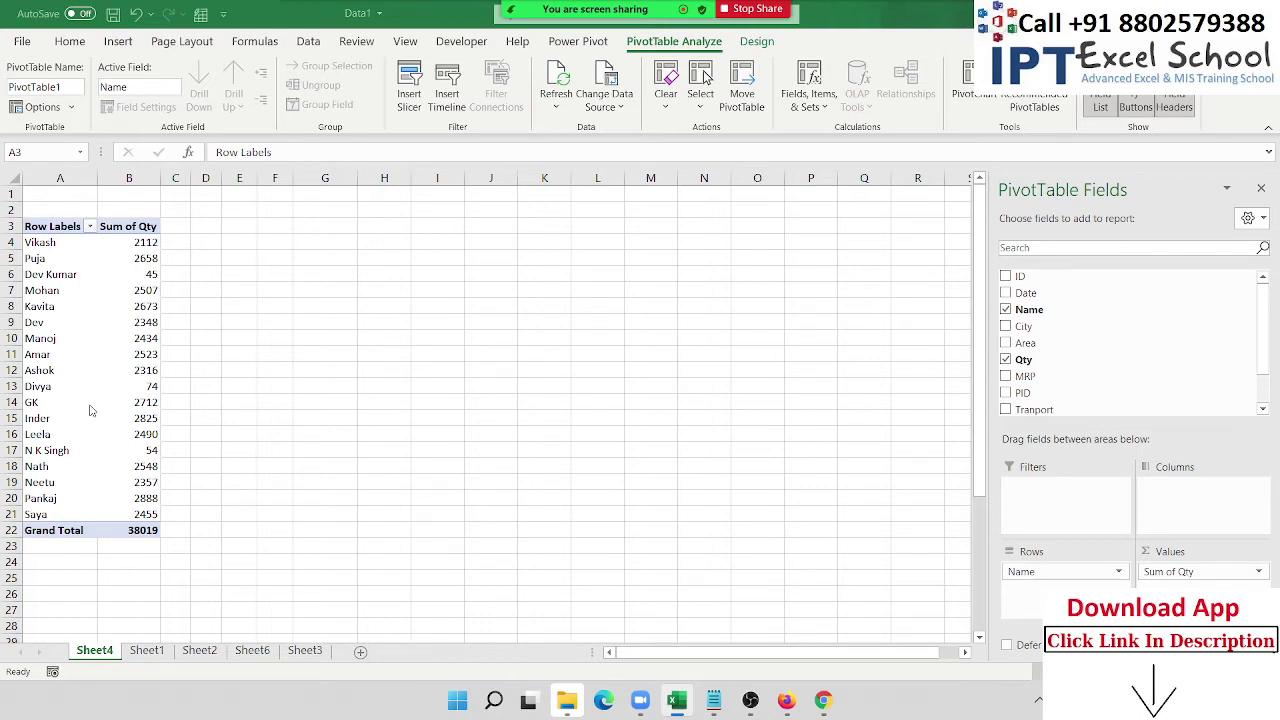
{"action": "left_click", "coordinate": [141, 290]}
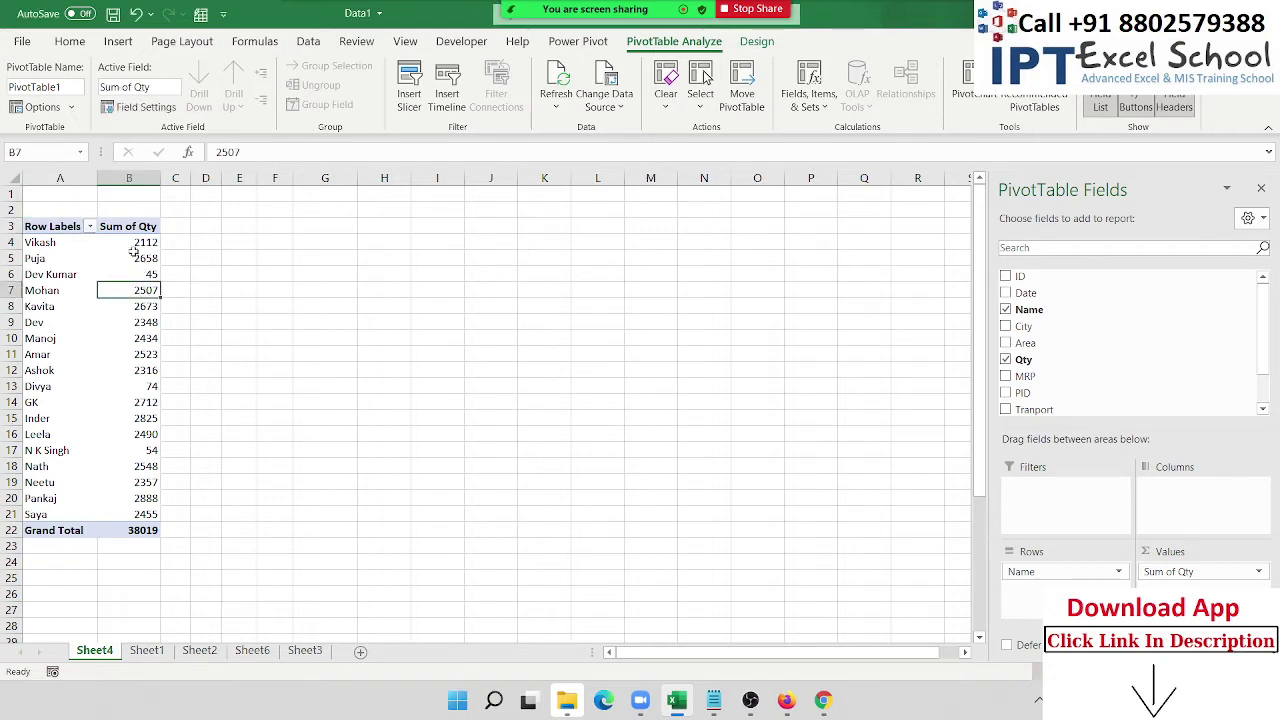
{"action": "left_click", "coordinate": [133, 254]}
{"action": "left_click", "coordinate": [90, 229]}
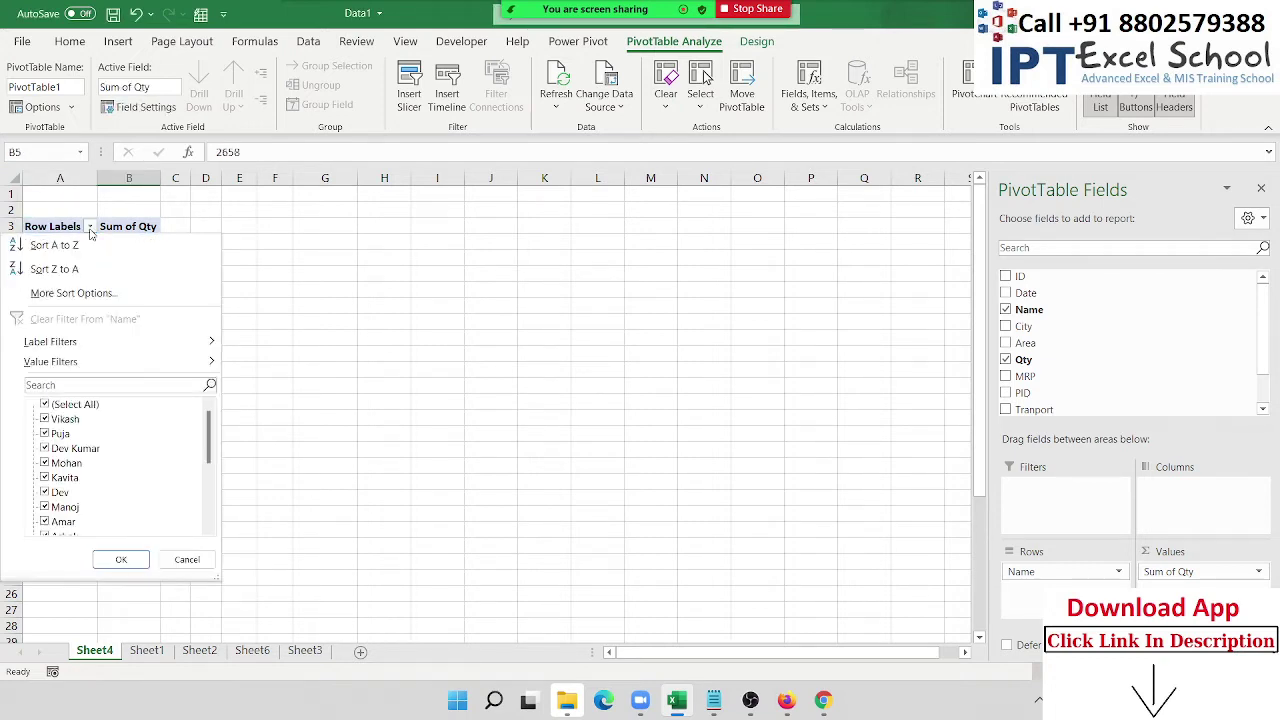
{"action": "left_click", "coordinate": [44, 404]}
{"action": "left_click", "coordinate": [44, 419]}
{"action": "left_click", "coordinate": [44, 433]}
{"action": "left_click", "coordinate": [45, 448]}
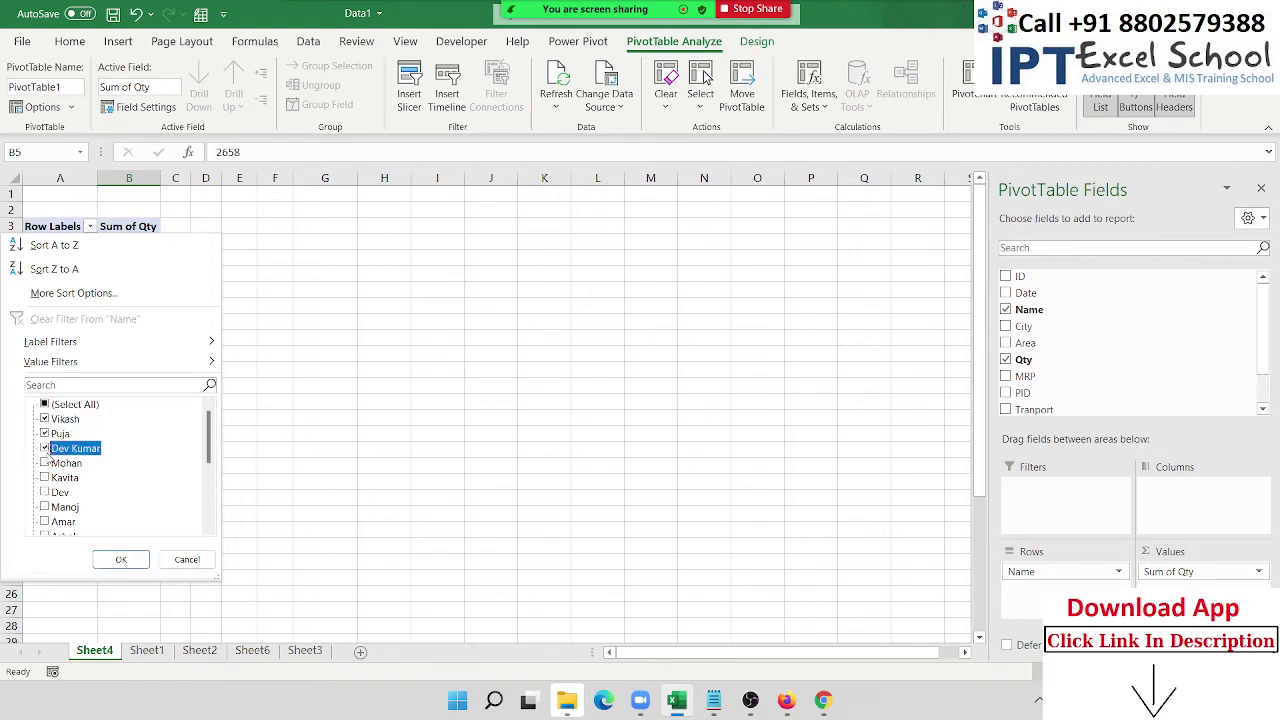
{"action": "left_click", "coordinate": [118, 560]}
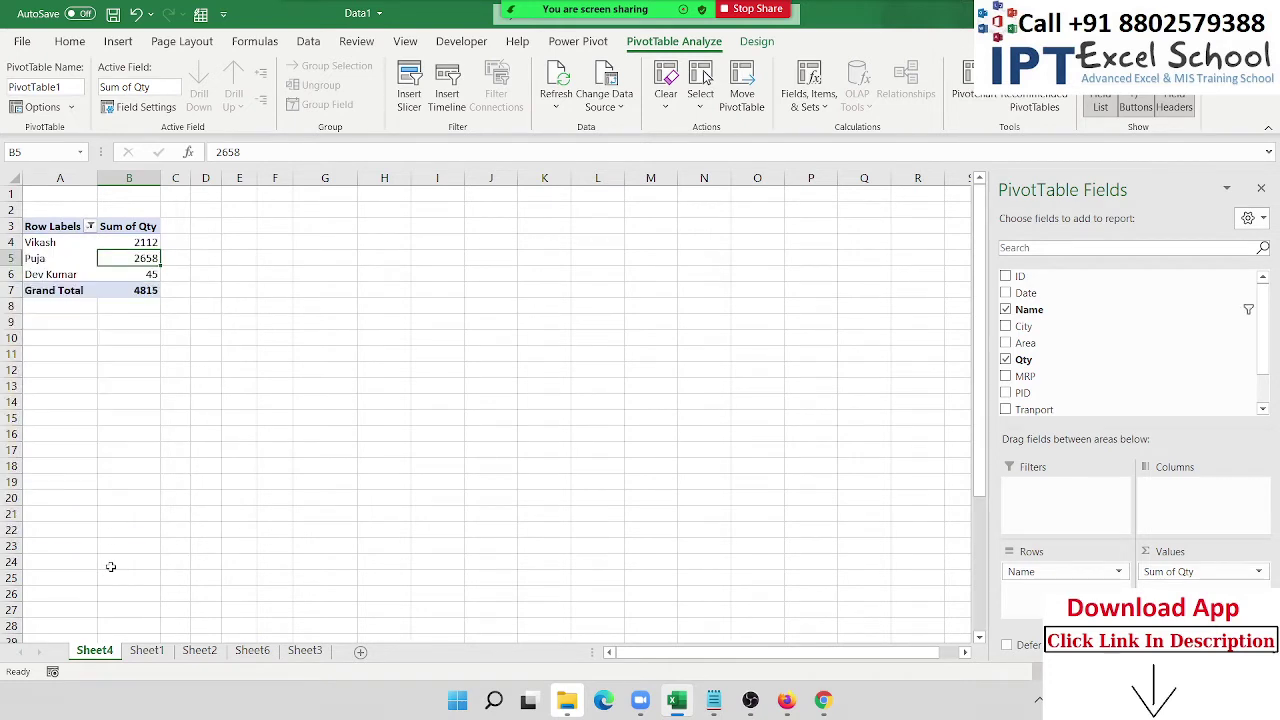
{"action": "left_click", "coordinate": [90, 228]}
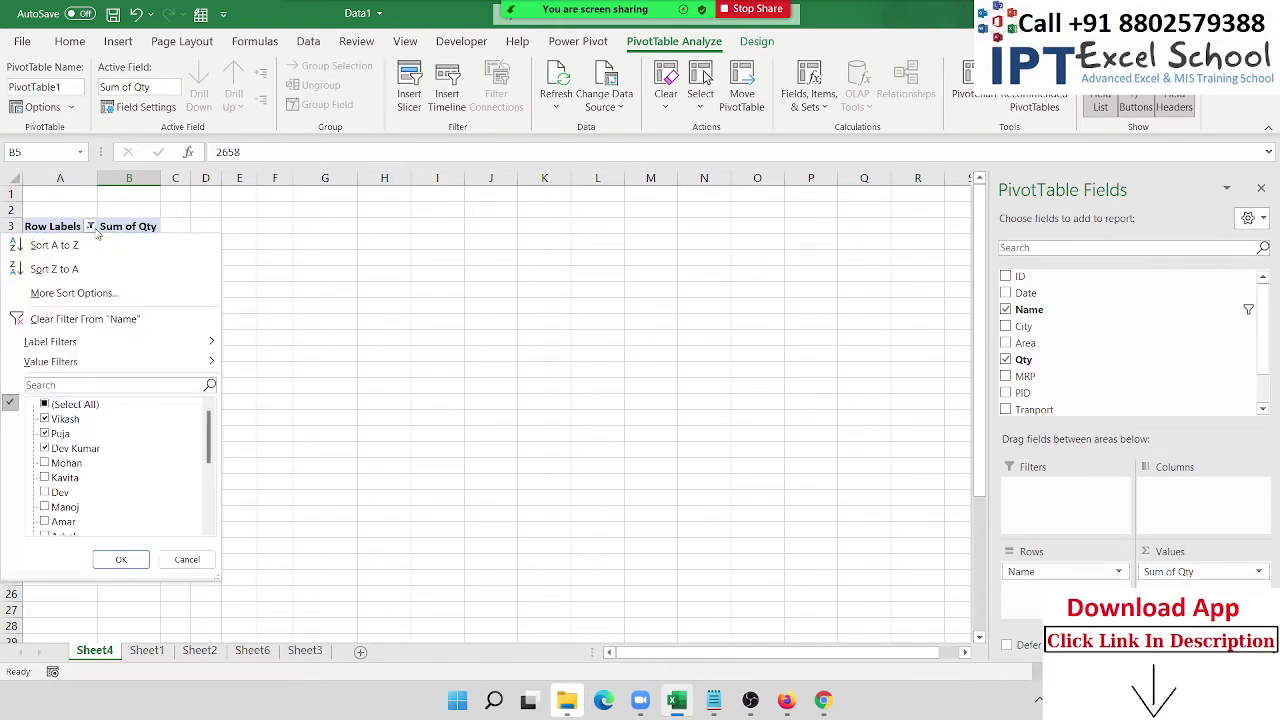
{"action": "left_click", "coordinate": [148, 320]}
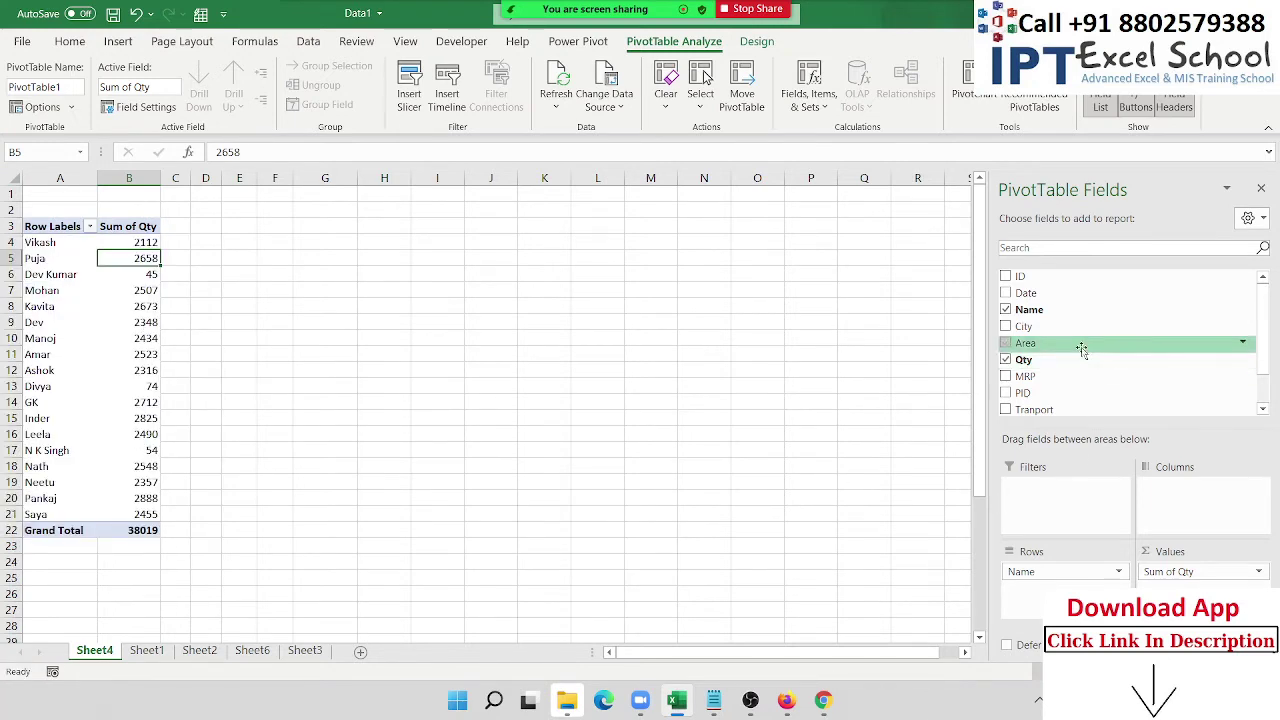
{"action": "mouse_move", "coordinate": [1080, 326]}
{"action": "left_mouse_down"}
{"action": "mouse_move", "coordinate": [1204, 511]}
{"action": "mouse_move", "coordinate": [1190, 490]}
{"action": "left_mouse_up"}
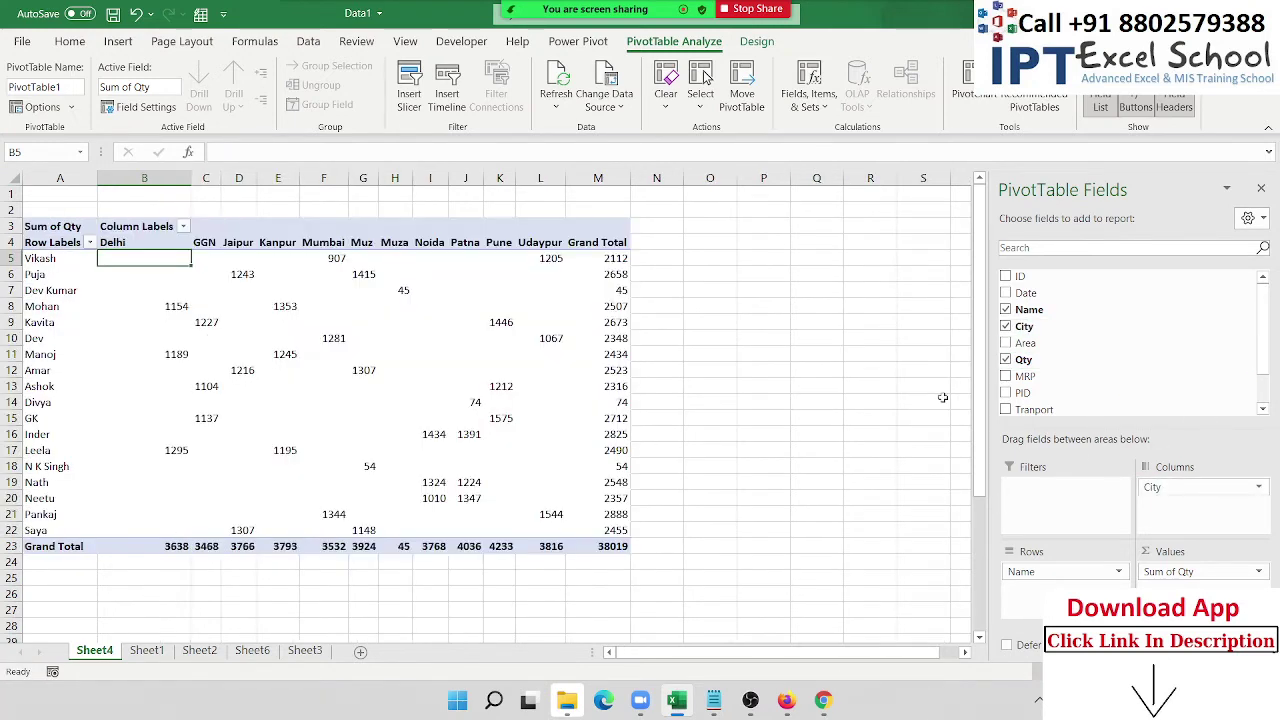
{"action": "left_click", "coordinate": [141, 234]}
{"action": "left_click", "coordinate": [184, 228]}
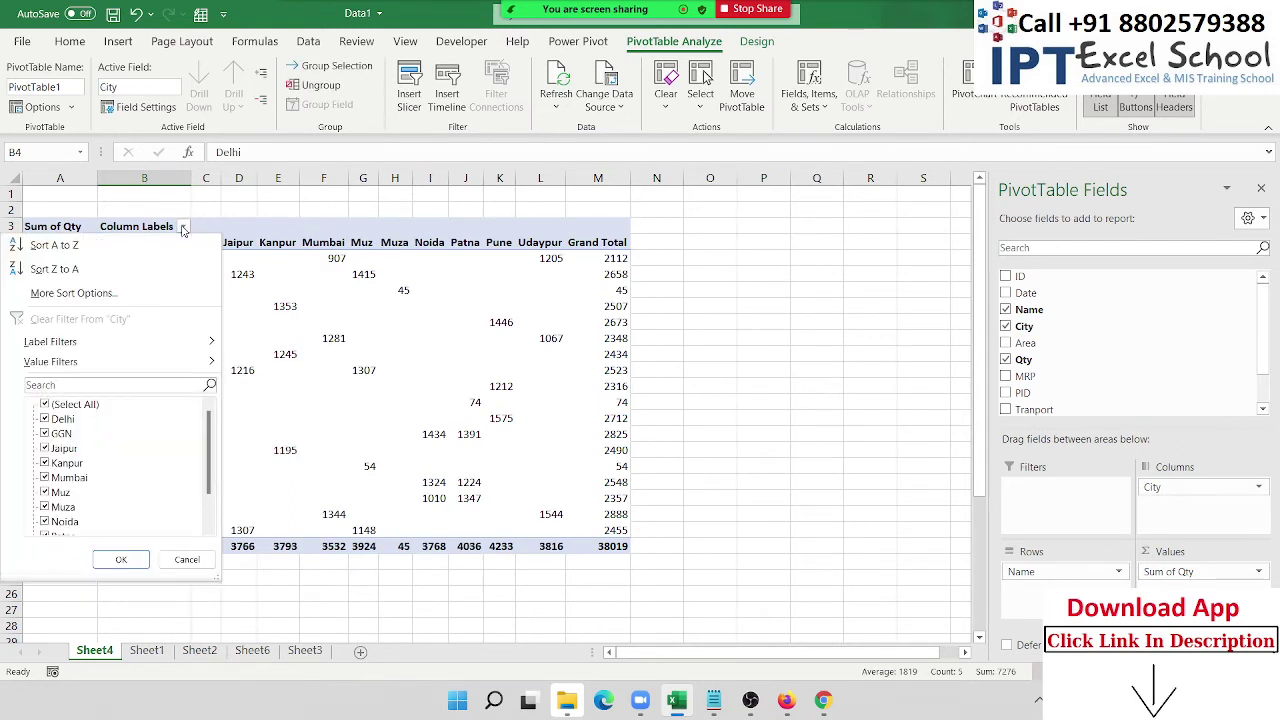
{"action": "mouse_move", "coordinate": [110, 344]}
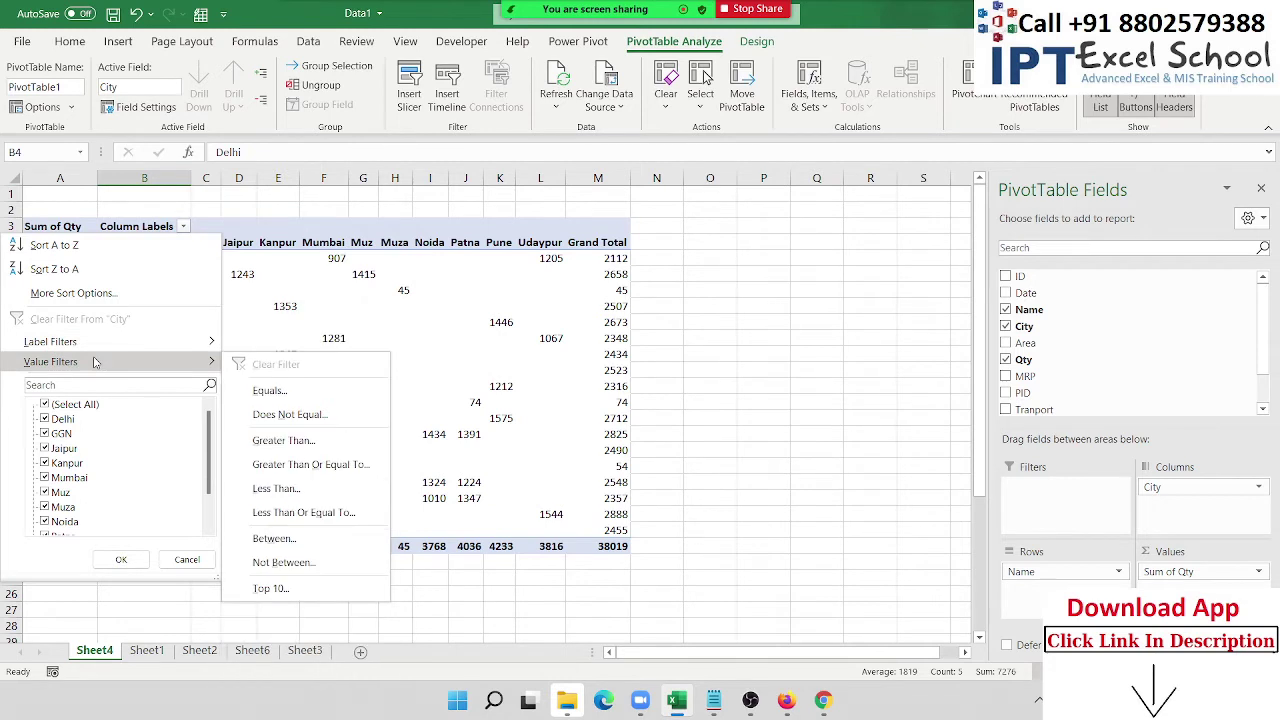
{"action": "left_click", "coordinate": [256, 326]}
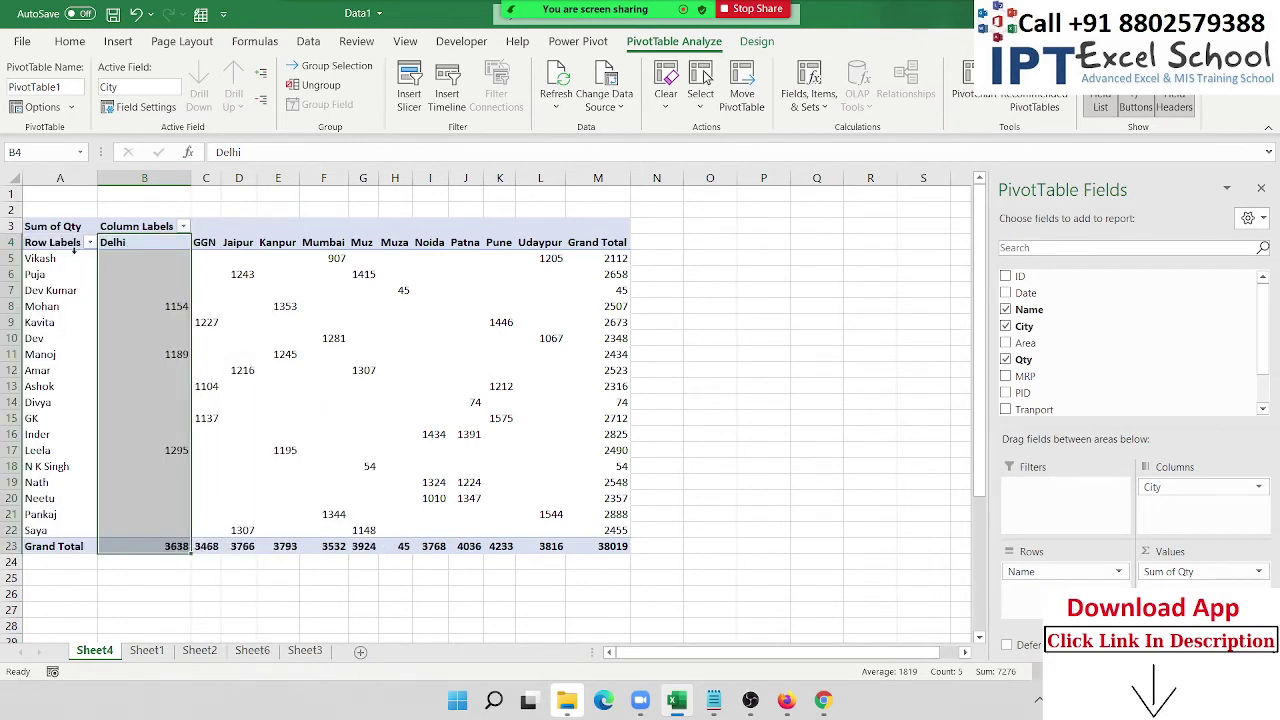
{"action": "left_click", "coordinate": [89, 243]}
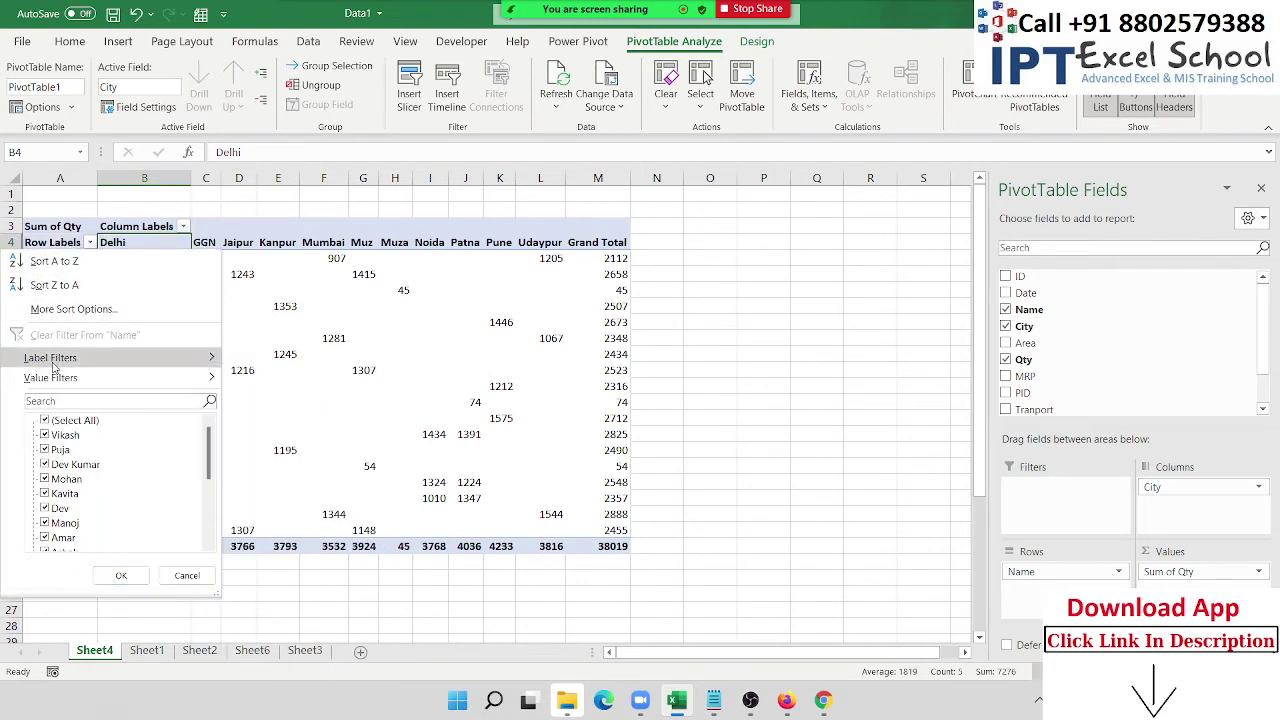
{"action": "mouse_move", "coordinate": [56, 360]}
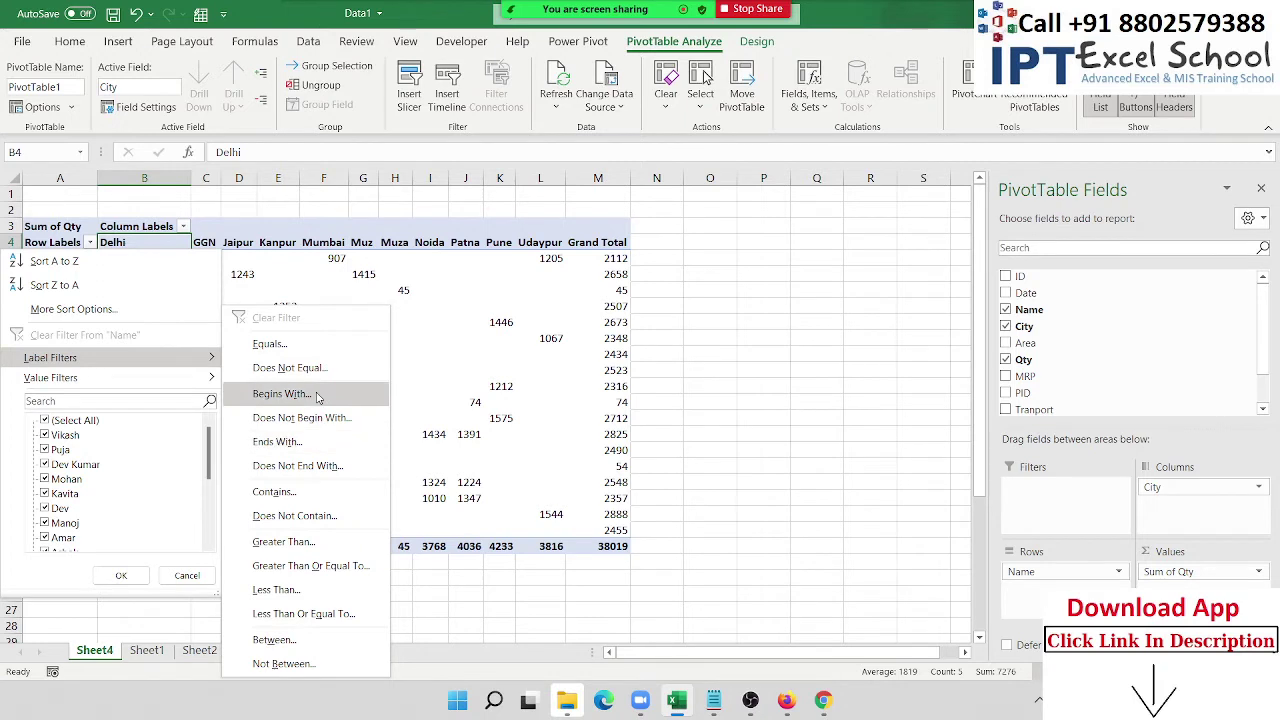
{"action": "left_click", "coordinate": [424, 326]}
{"action": "left_click", "coordinate": [70, 274]}
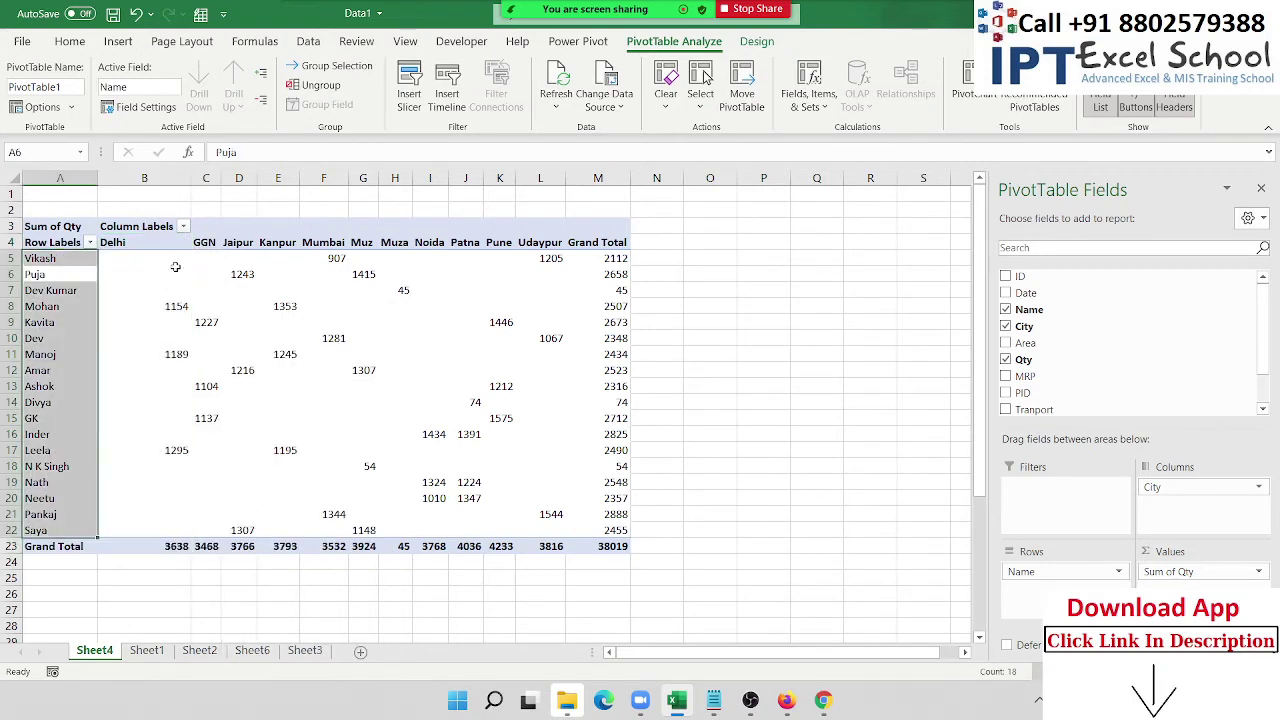
{"action": "left_click", "coordinate": [183, 227]}
{"action": "mouse_move", "coordinate": [95, 371]}
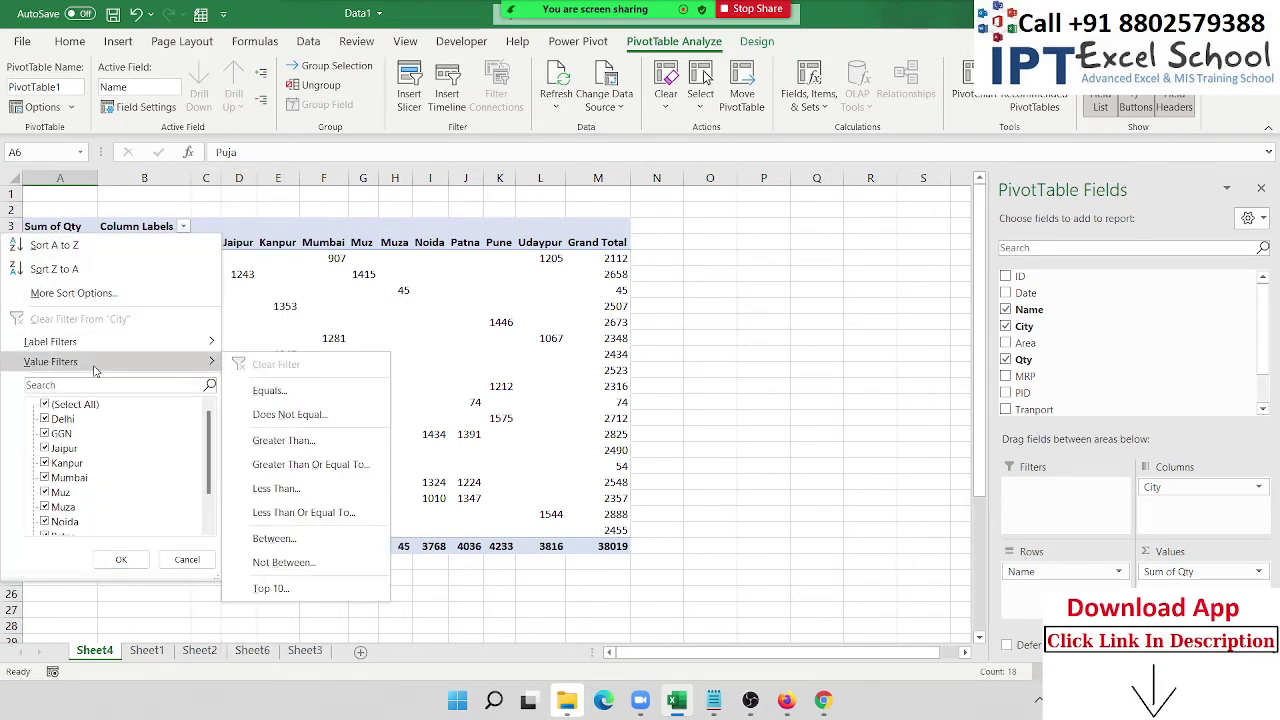
{"action": "left_click", "coordinate": [271, 588]}
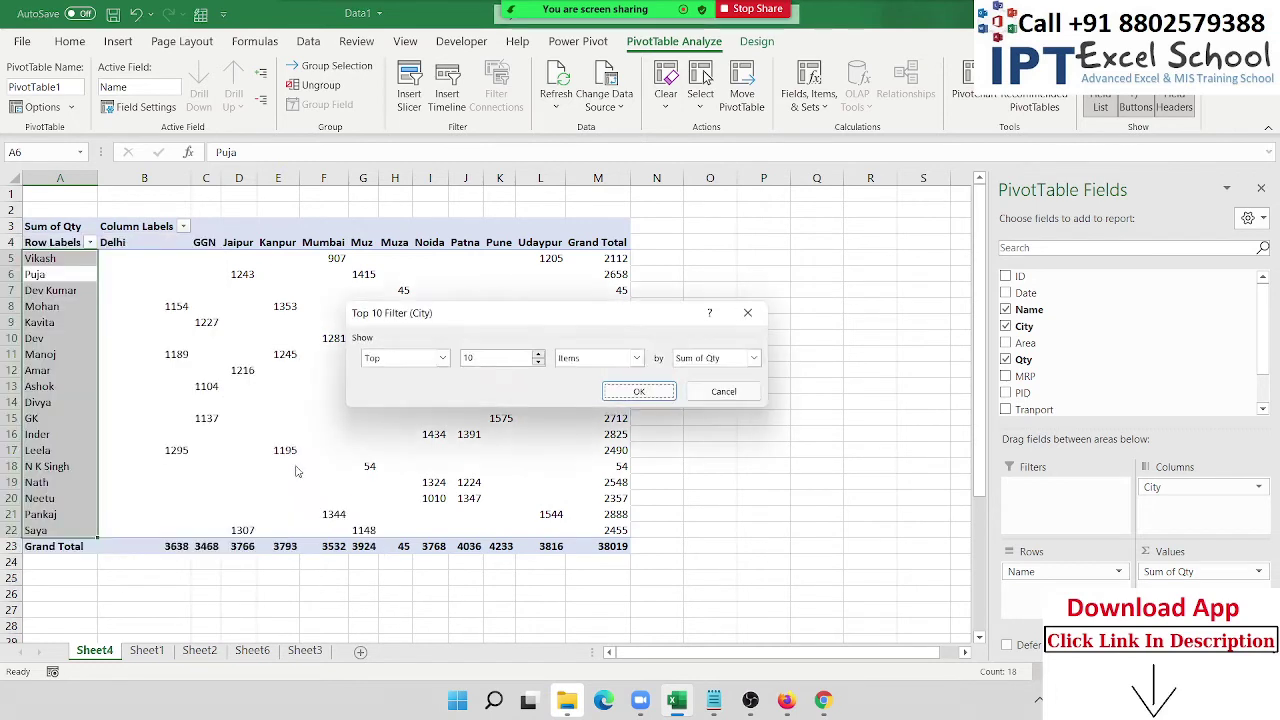
{"action": "left_click", "coordinate": [636, 391]}
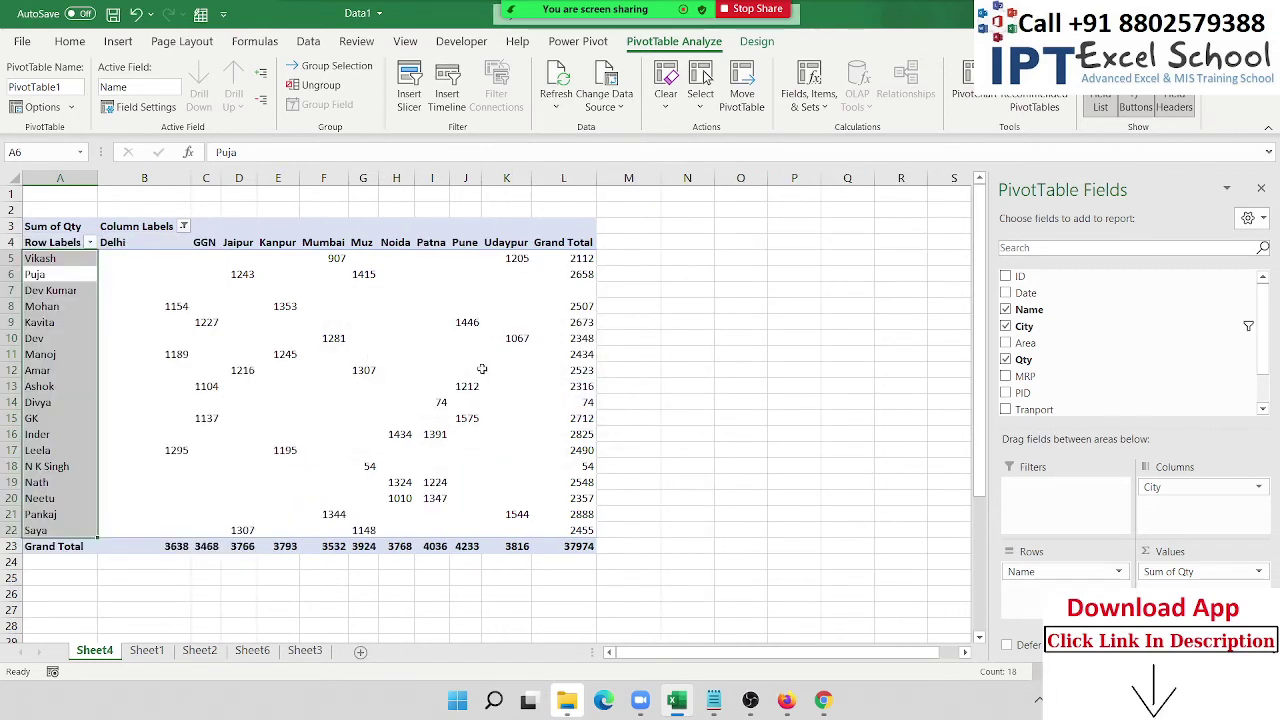
{"action": "left_click", "coordinate": [183, 227]}
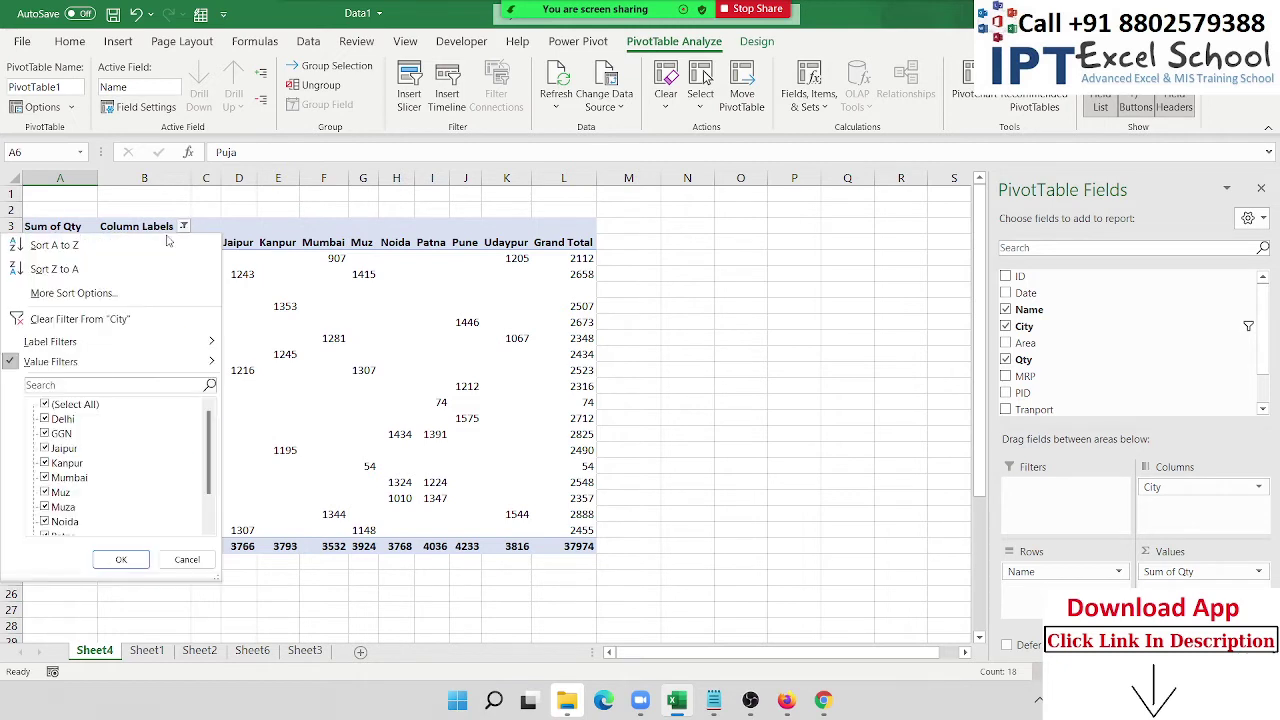
{"action": "left_click", "coordinate": [75, 325]}
{"action": "left_click", "coordinate": [358, 352]}
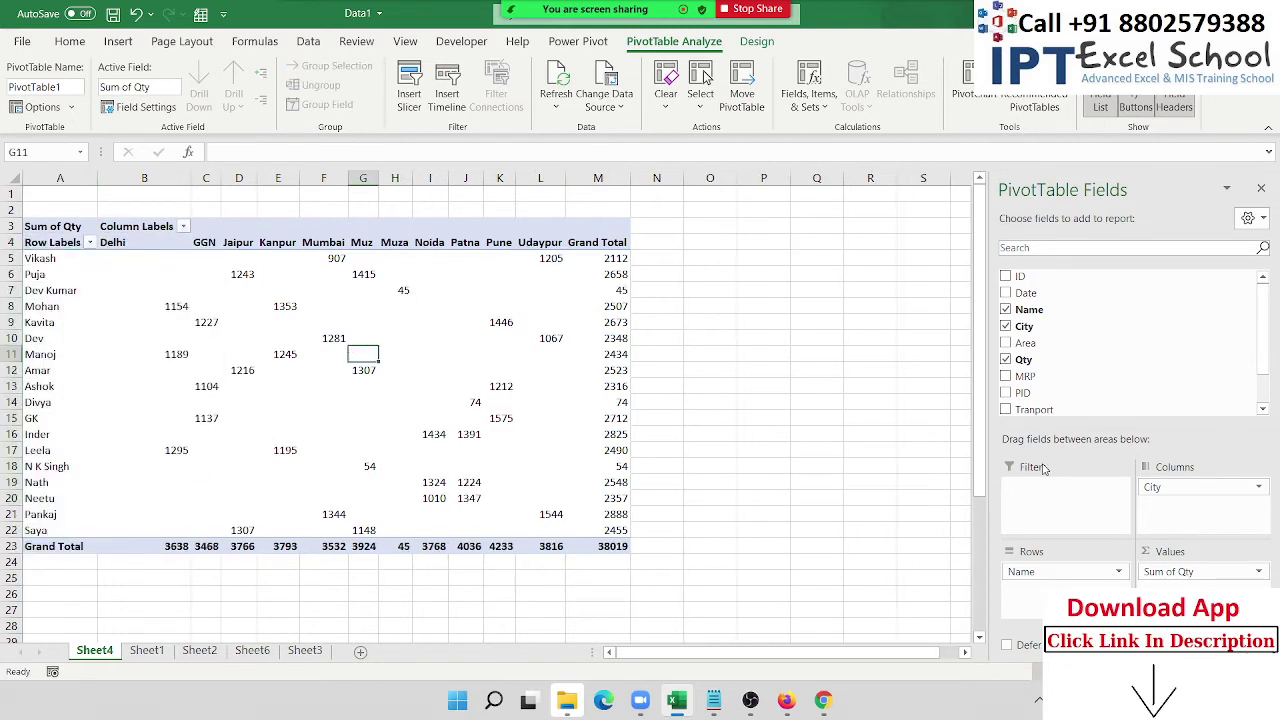
Step: Add Area as a report filter and filter the pivot to East, showing 7730
{"action": "left_click_drag", "start_coordinate": [1025, 342], "coordinate": [1092, 520]}
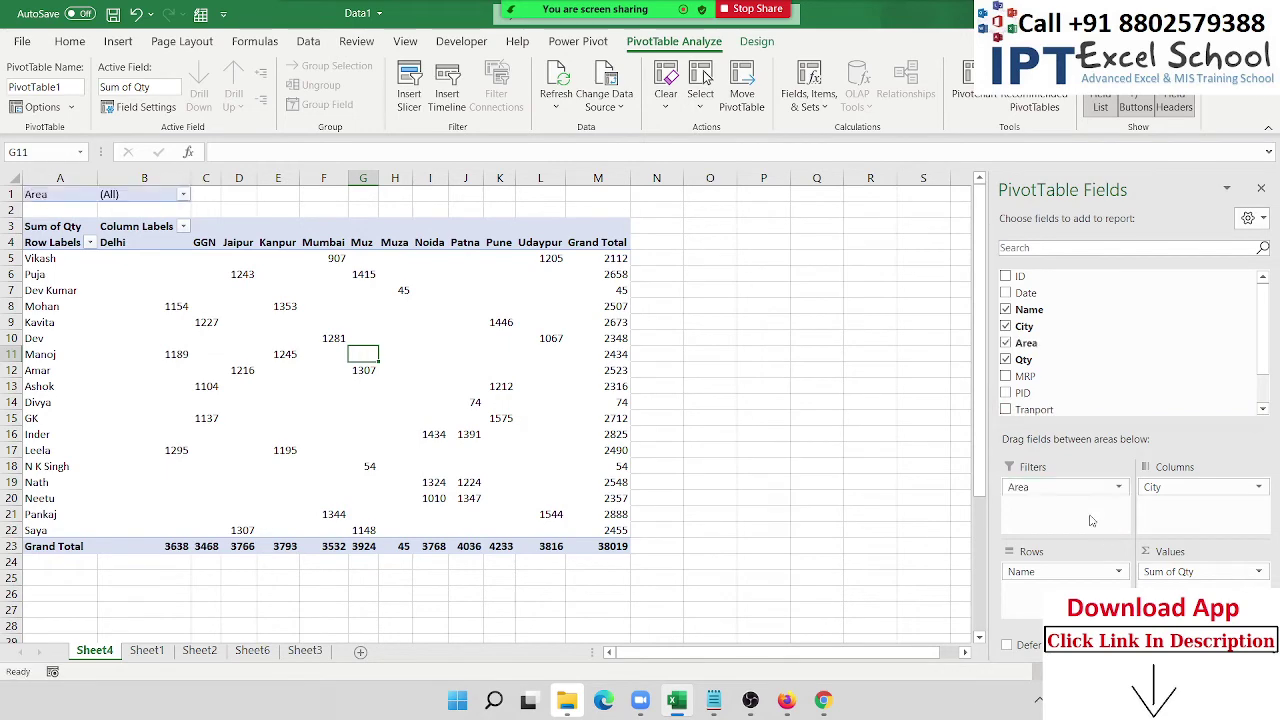
{"action": "left_click", "coordinate": [183, 194]}
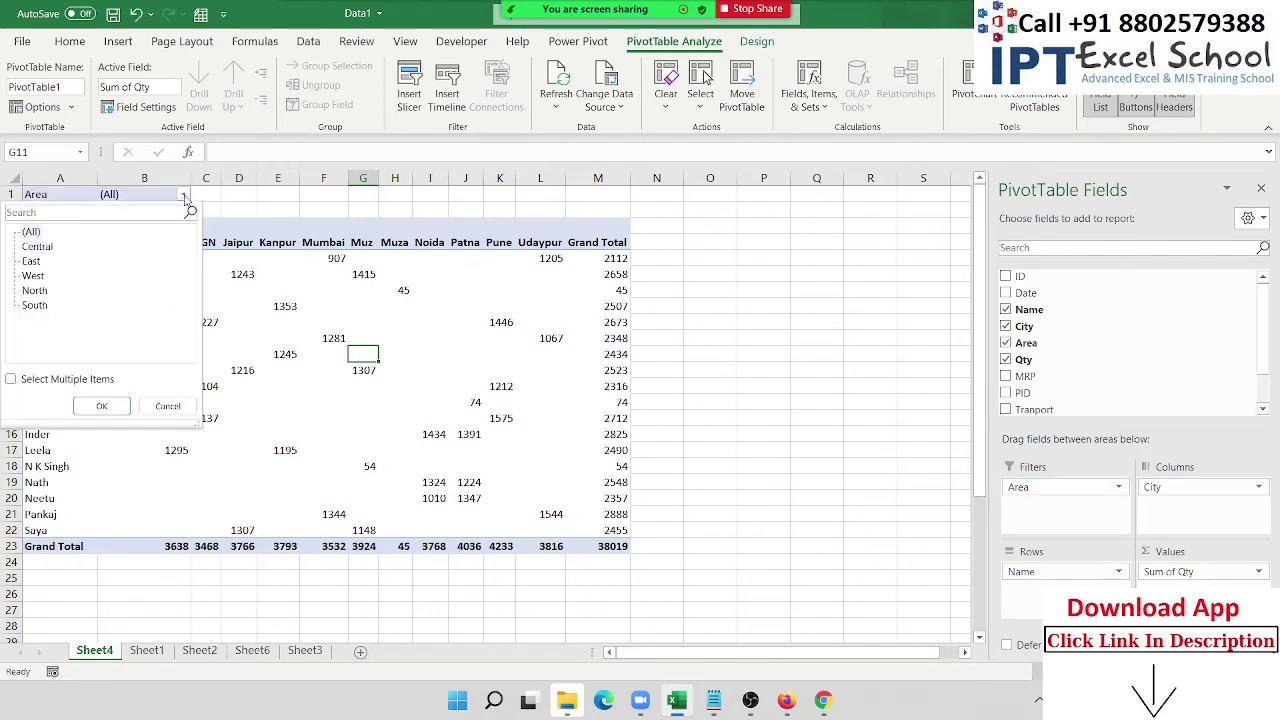
{"action": "left_click", "coordinate": [33, 261]}
{"action": "left_click", "coordinate": [101, 406]}
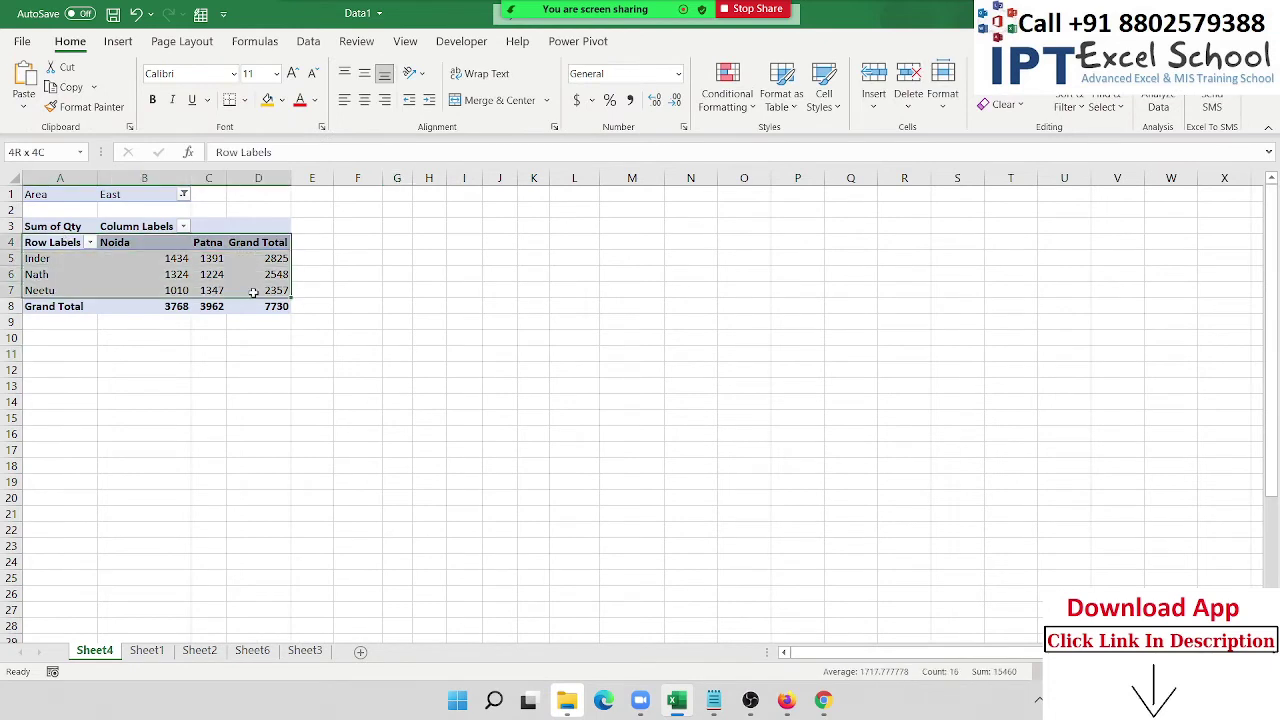
{"action": "left_click_drag", "start_coordinate": [71, 244], "coordinate": [254, 300]}
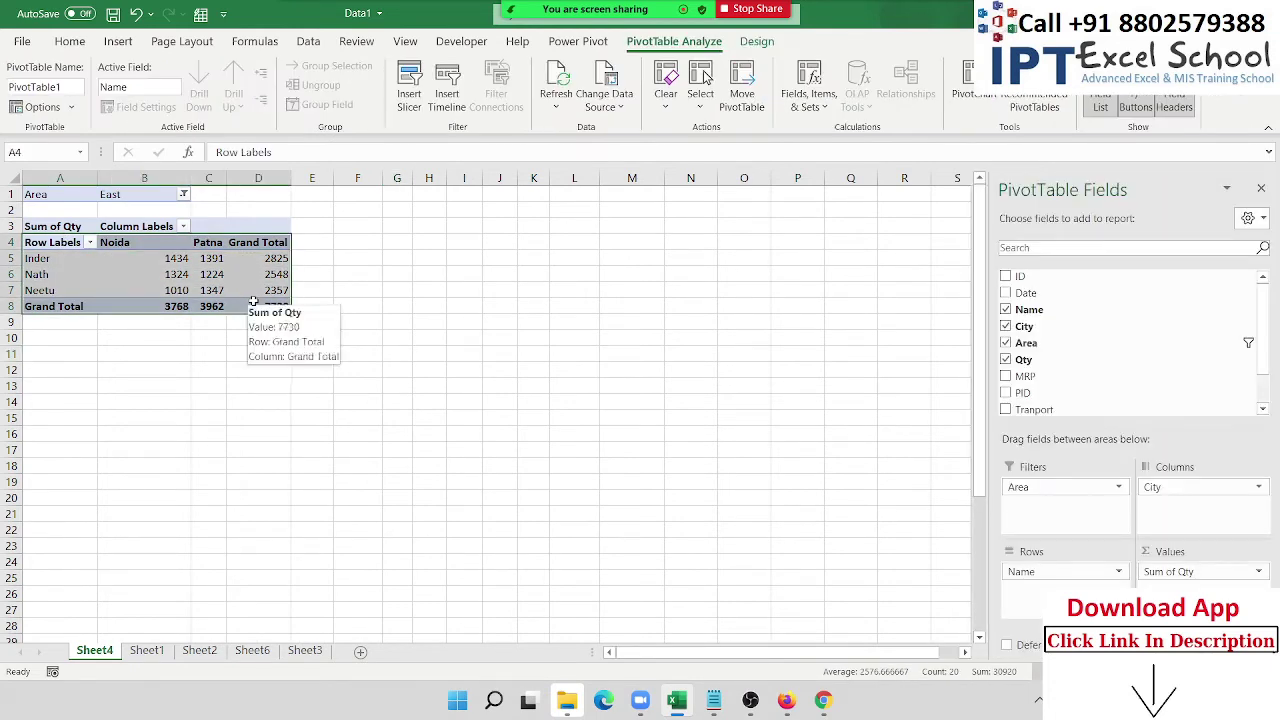
Step: Set the Area filter back to (All) regions
{"action": "left_click", "coordinate": [184, 194]}
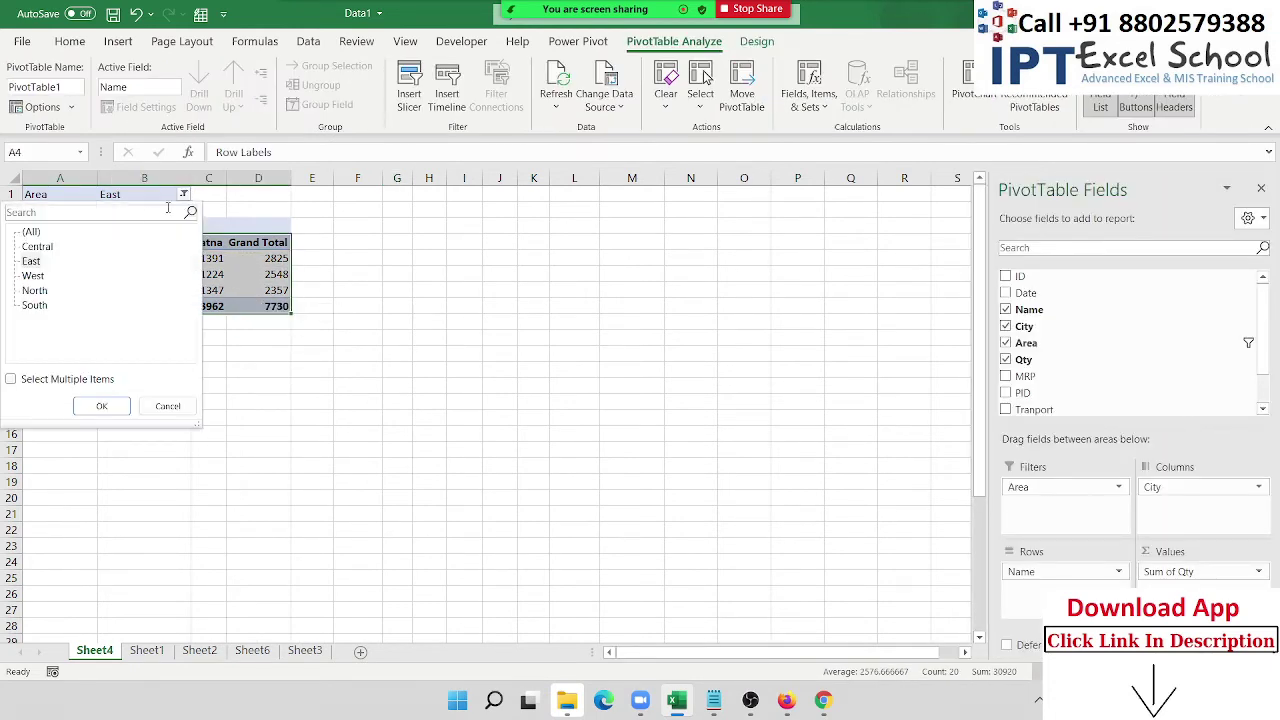
{"action": "left_click", "coordinate": [31, 231]}
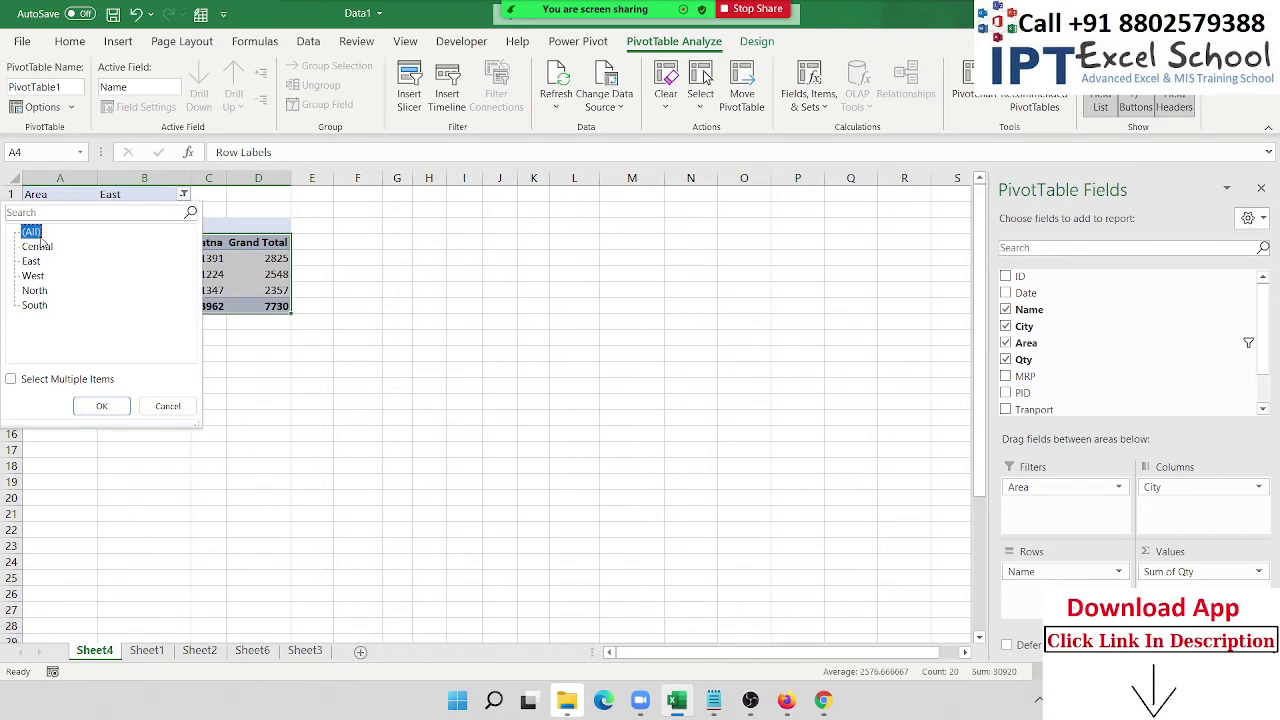
{"action": "left_click", "coordinate": [105, 408]}
{"action": "left_click", "coordinate": [276, 371]}
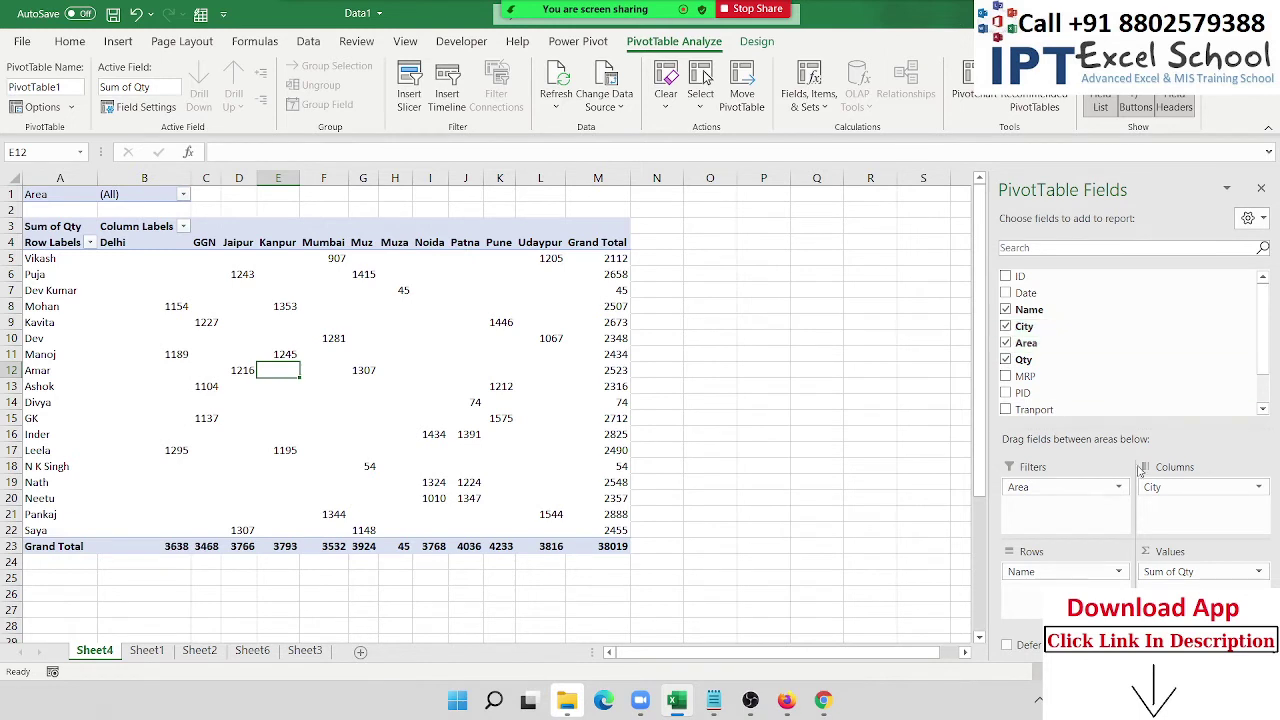
Step: Move Area from Filters into Rows under Name and check the names' sort and filter options
{"action": "left_click_drag", "start_coordinate": [1065, 487], "coordinate": [1068, 588]}
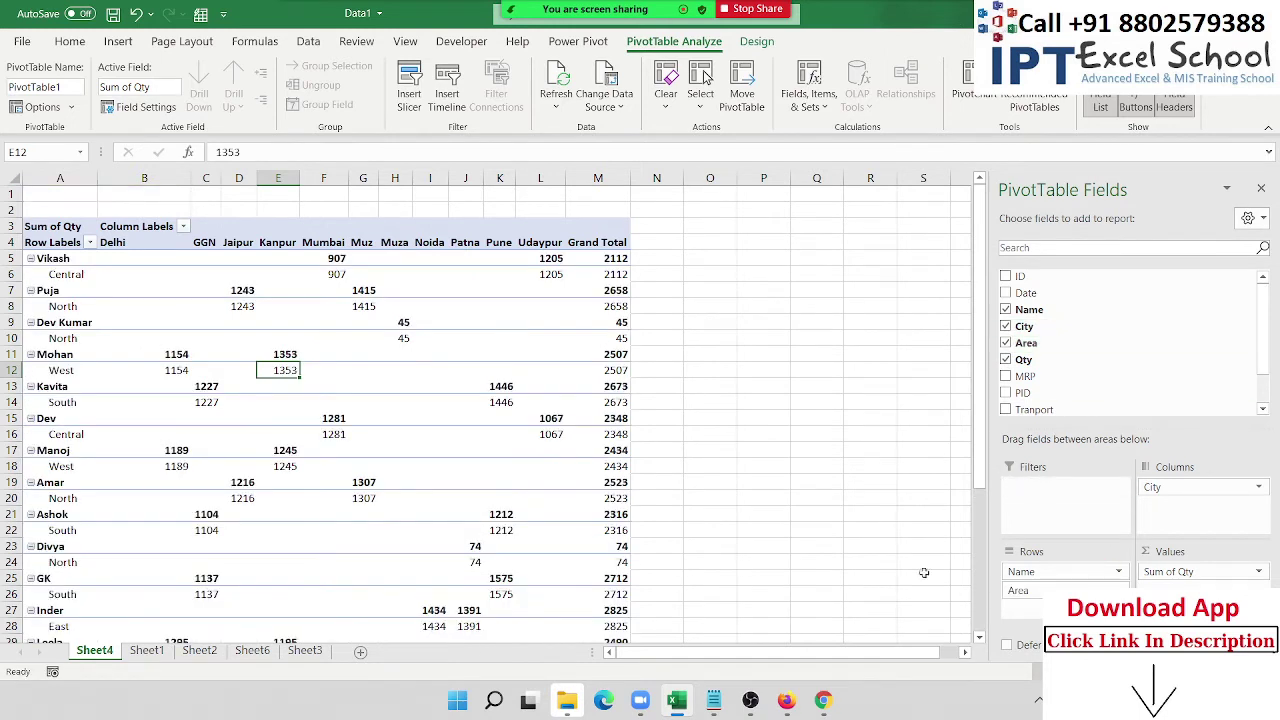
{"action": "left_click", "coordinate": [76, 326]}
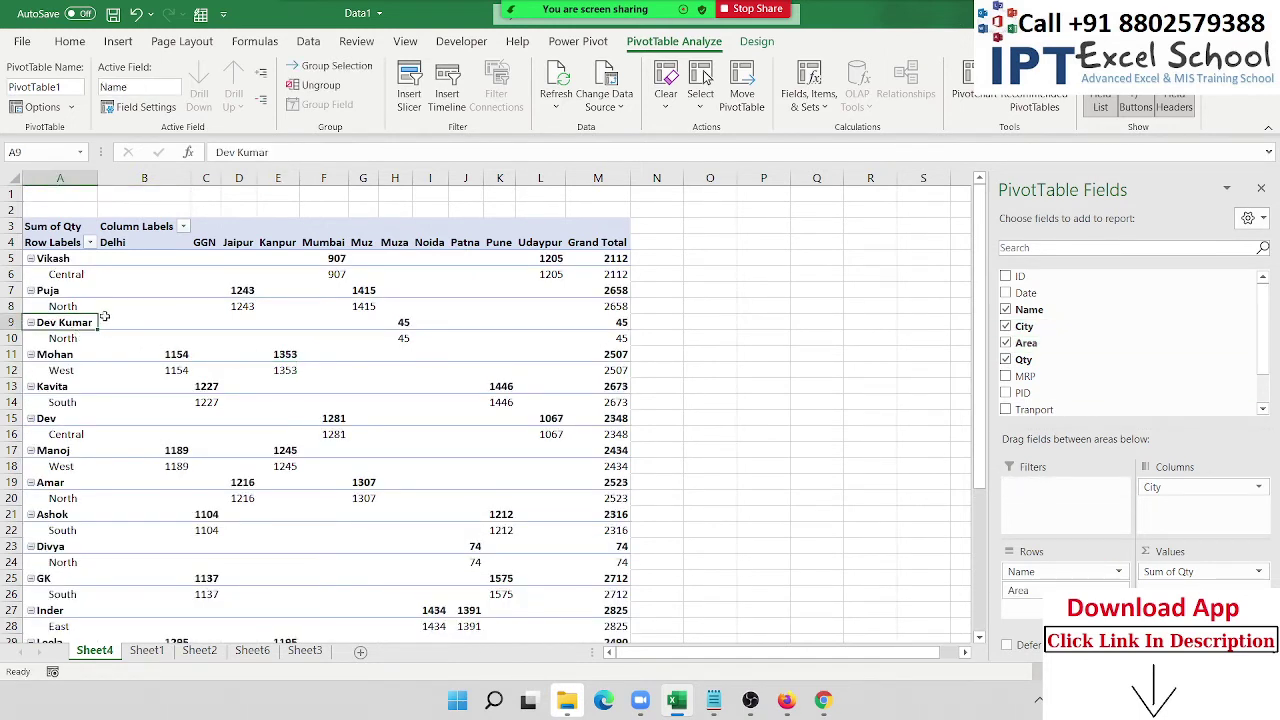
{"action": "left_click", "coordinate": [58, 260]}
{"action": "left_click", "coordinate": [90, 243]}
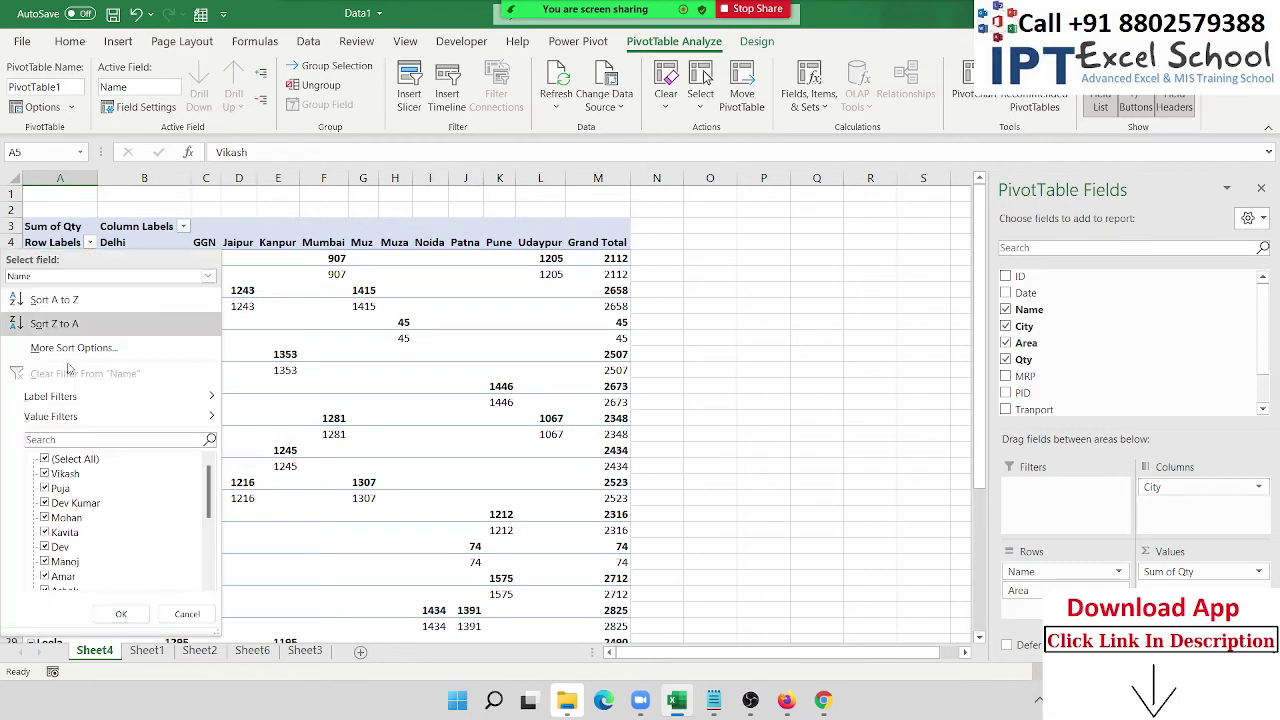
{"action": "left_click", "coordinate": [318, 376]}
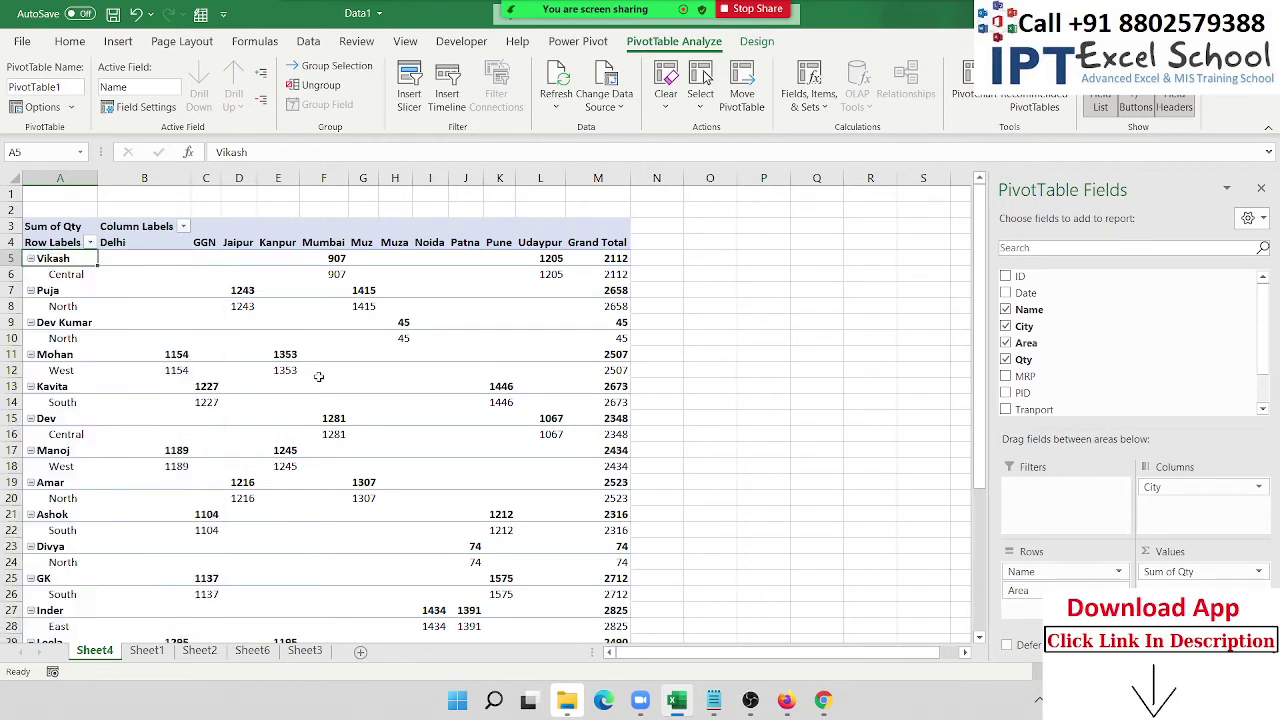
Step: Inspect the Area sort and filter options, then drag Area out of the pivot entirely
{"action": "left_click", "coordinate": [68, 274]}
{"action": "left_click", "coordinate": [89, 244]}
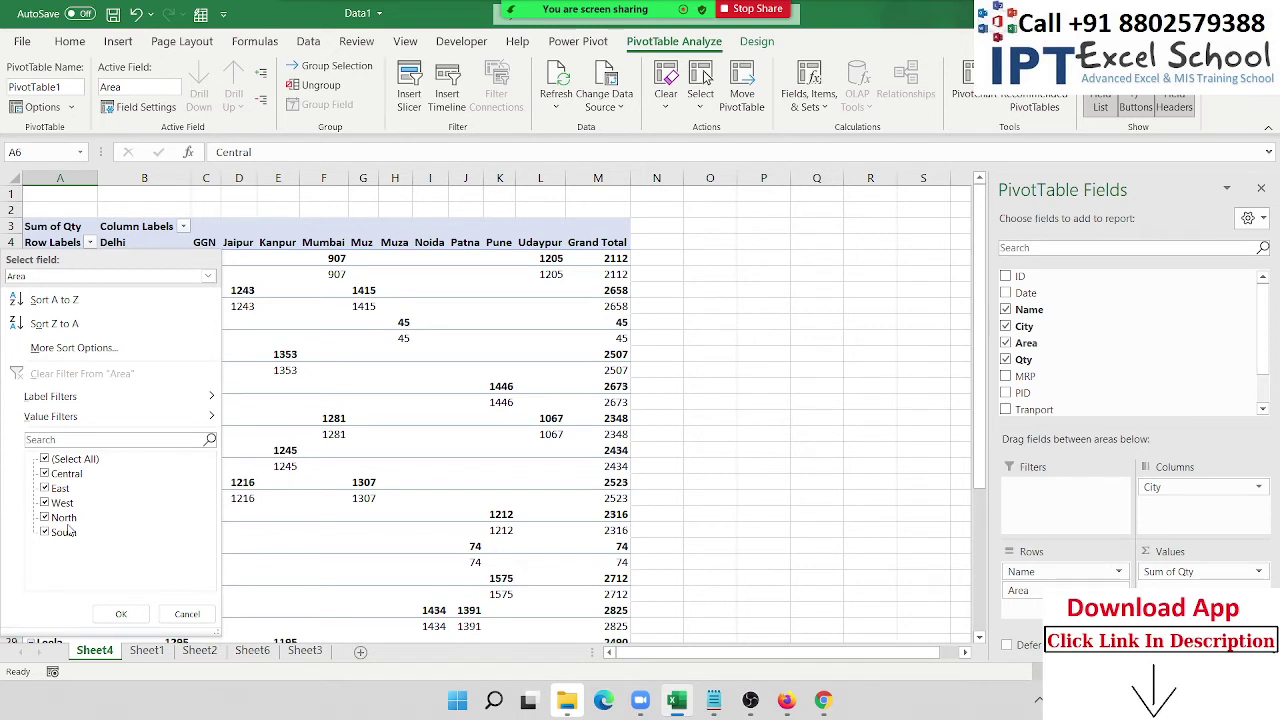
{"action": "left_click", "coordinate": [121, 613]}
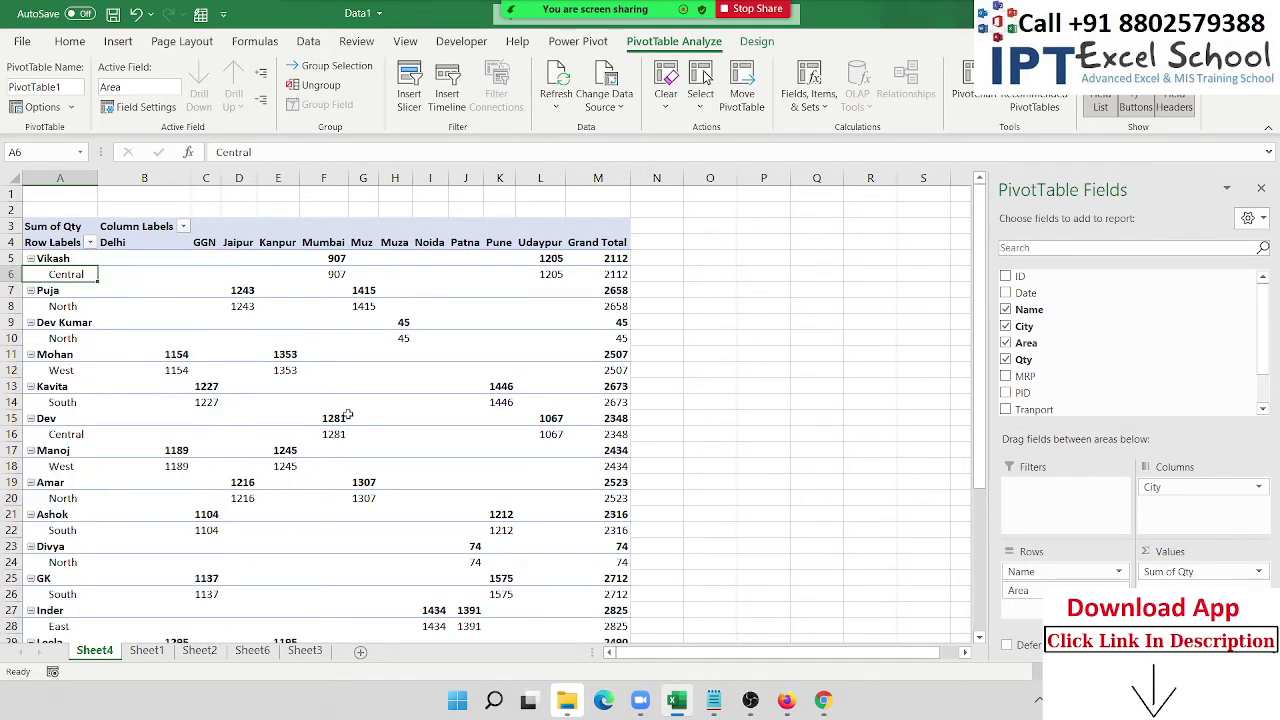
{"action": "left_click_drag", "start_coordinate": [1018, 590], "coordinate": [1097, 465]}
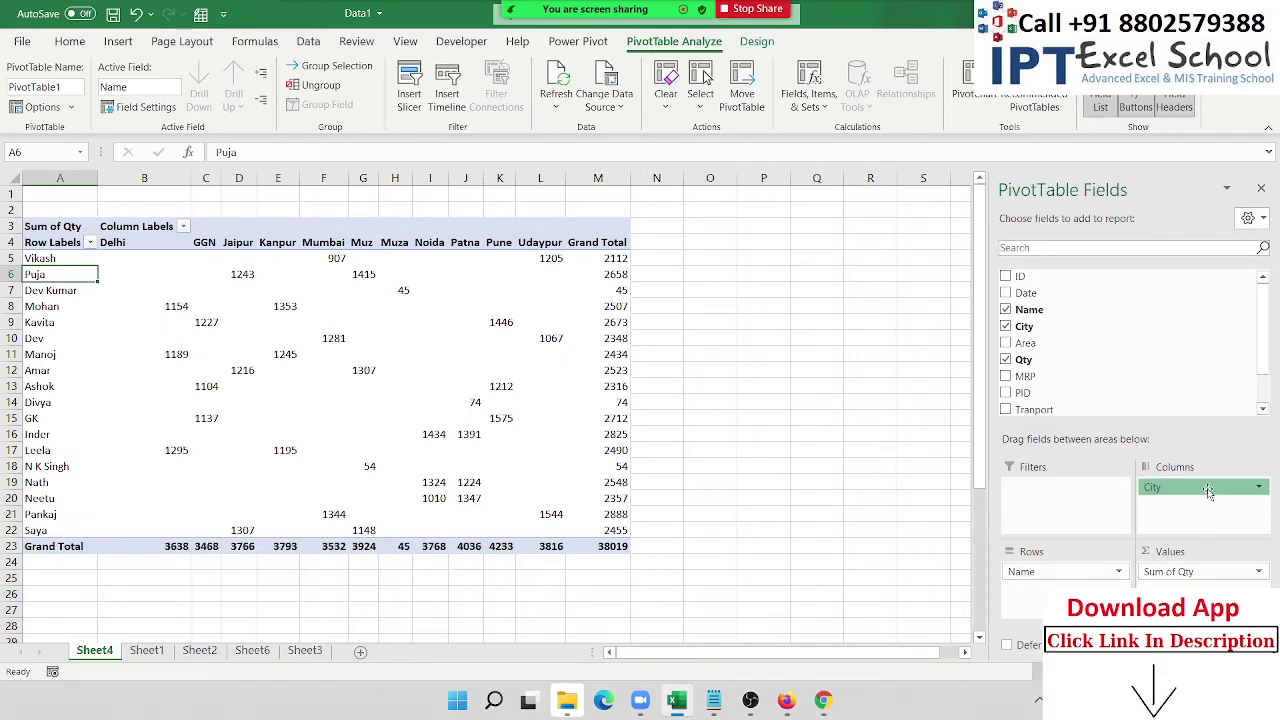
Step: Take City out of Columns and list cities in the rows instead of names
{"action": "left_click_drag", "start_coordinate": [1210, 487], "coordinate": [1197, 343]}
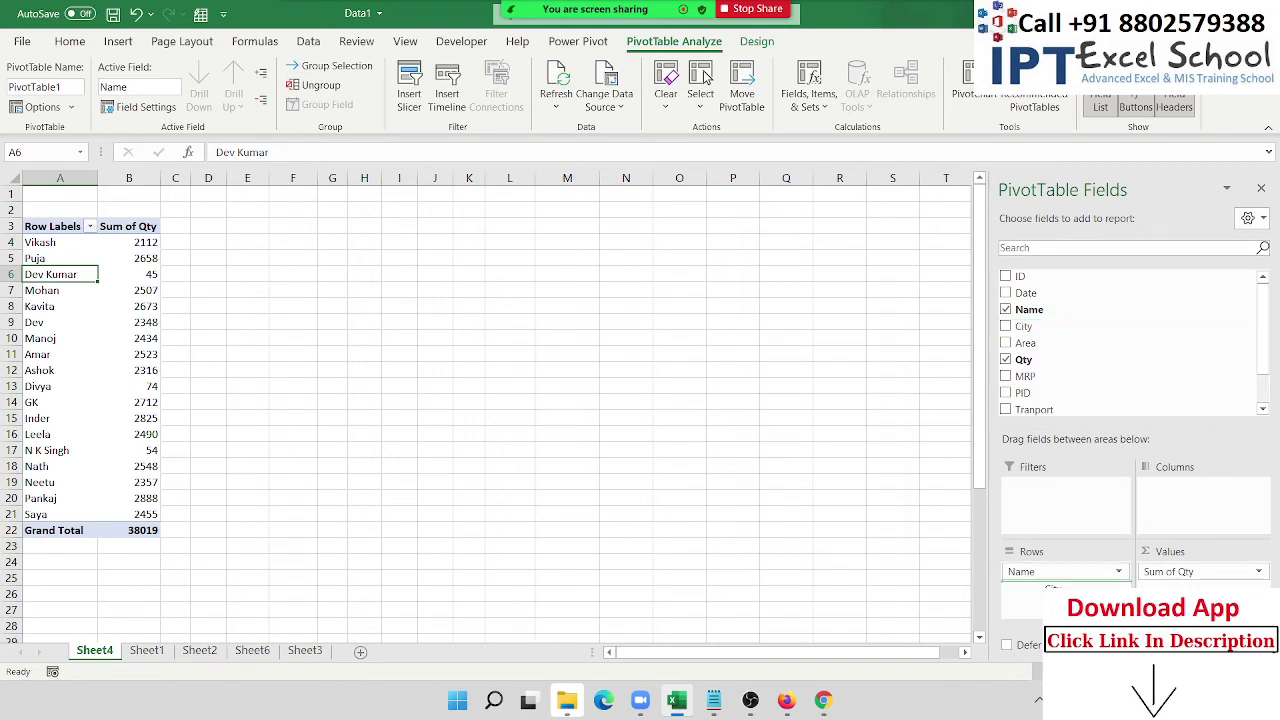
{"action": "mouse_move", "coordinate": [1062, 333]}
{"action": "left_mouse_down"}
{"action": "mouse_move", "coordinate": [1060, 588]}
{"action": "mouse_move", "coordinate": [1169, 341]}
{"action": "mouse_move", "coordinate": [1160, 333]}
{"action": "left_mouse_up"}
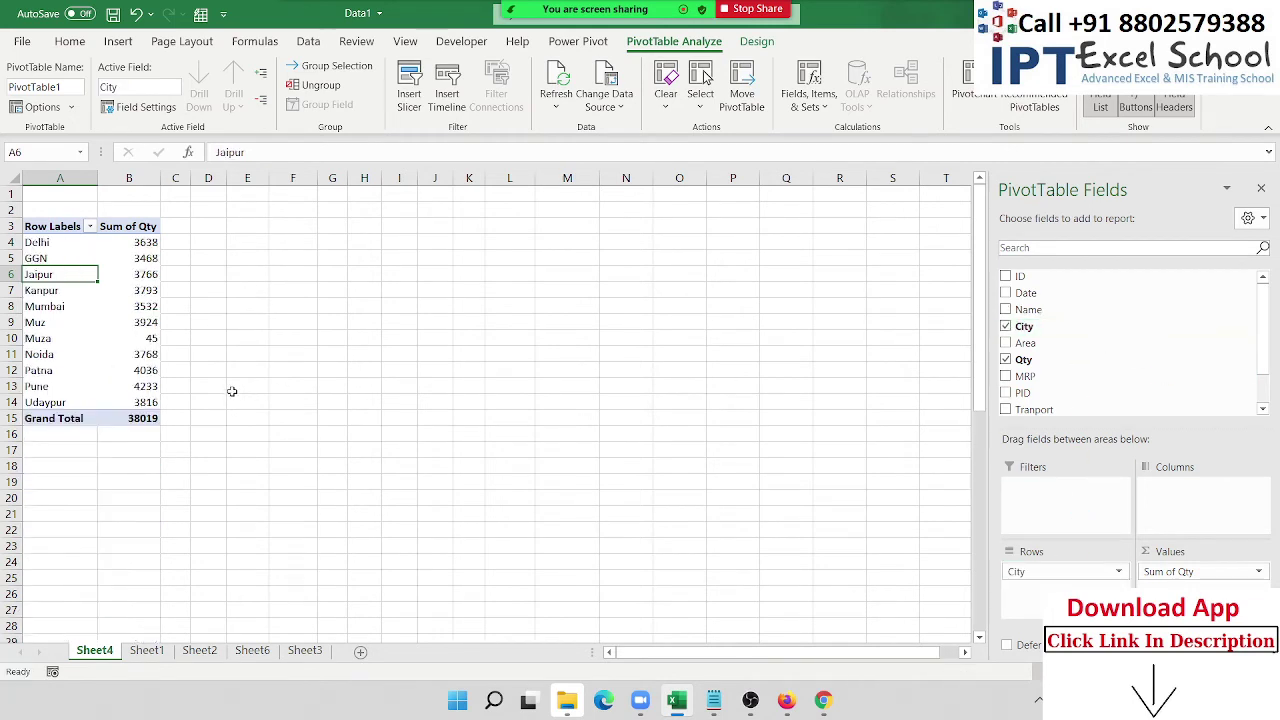
{"action": "left_click", "coordinate": [53, 360]}
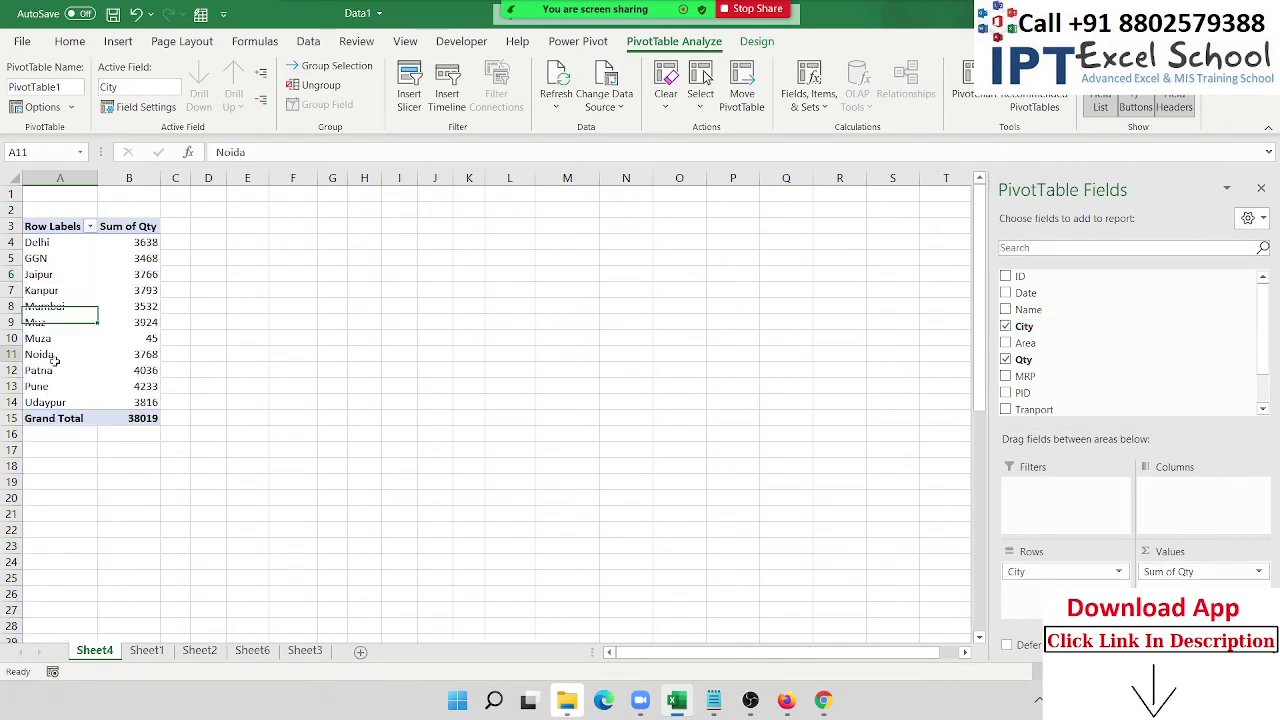
{"action": "left_click", "coordinate": [60, 244]}
{"action": "left_click", "coordinate": [54, 258]}
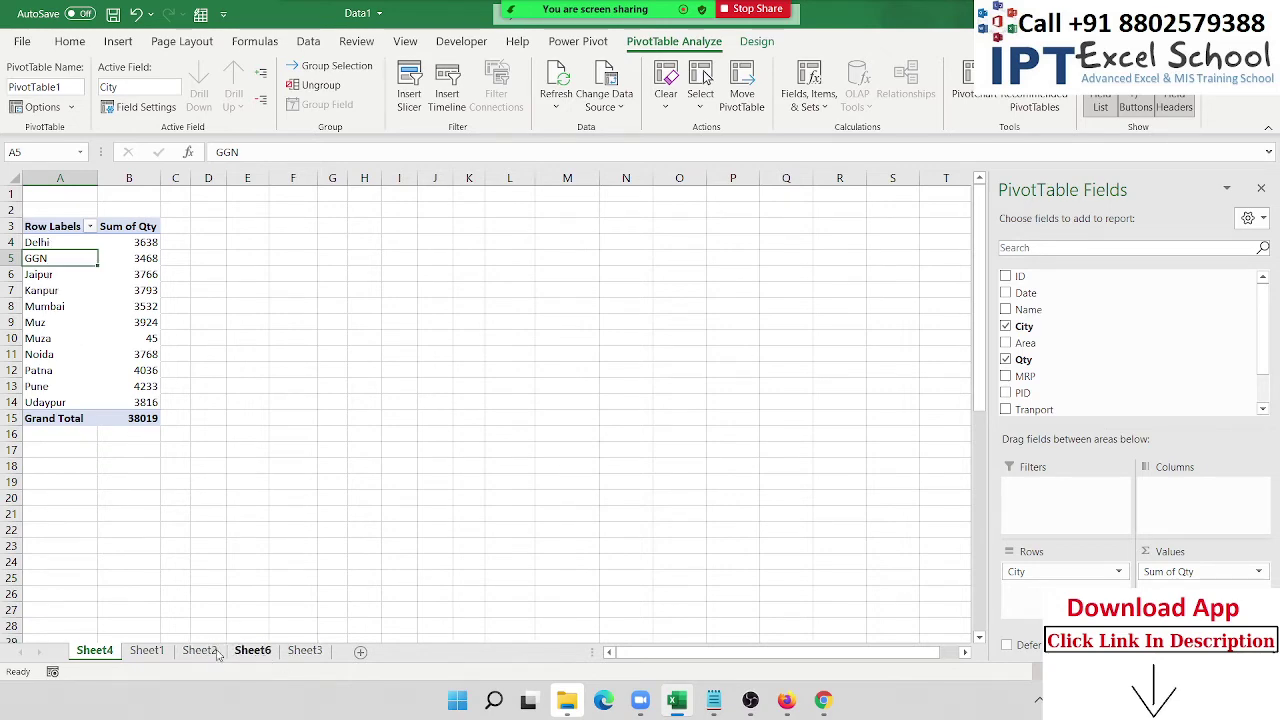
Step: Check the raw data on Sheet1, then return to the Sheet4 pivot
{"action": "left_click", "coordinate": [160, 651]}
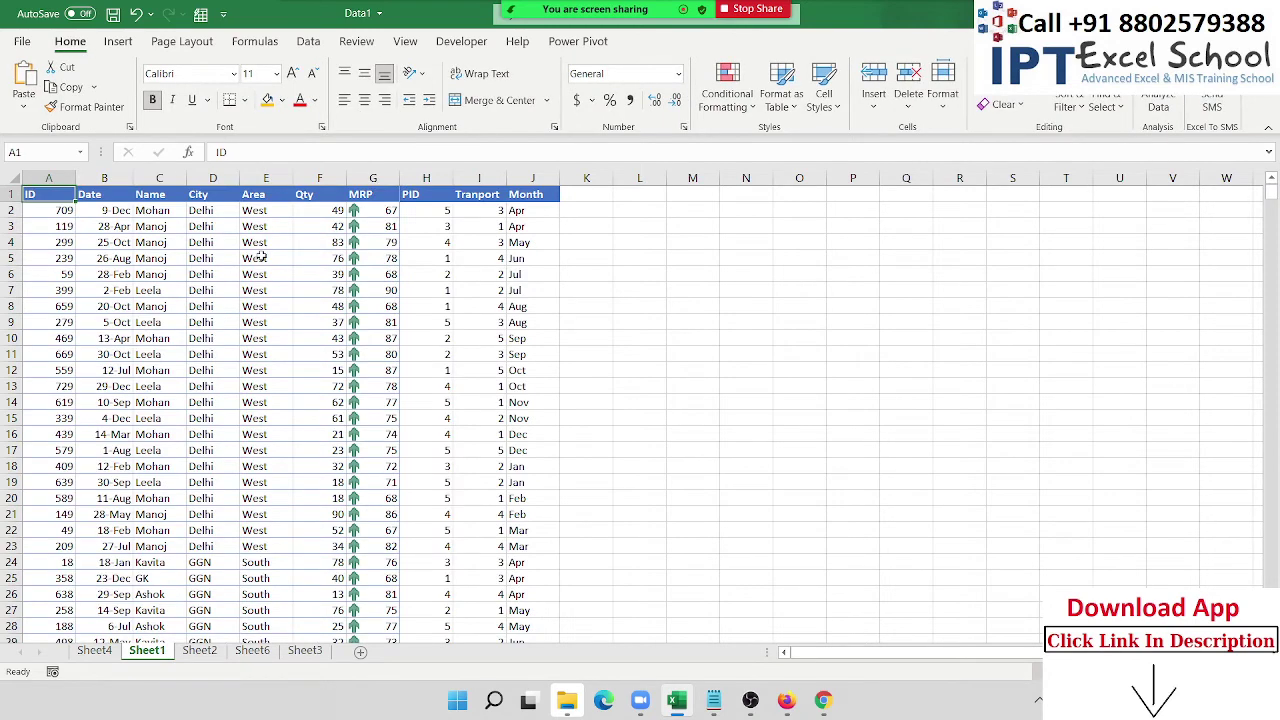
{"action": "left_click", "coordinate": [95, 651]}
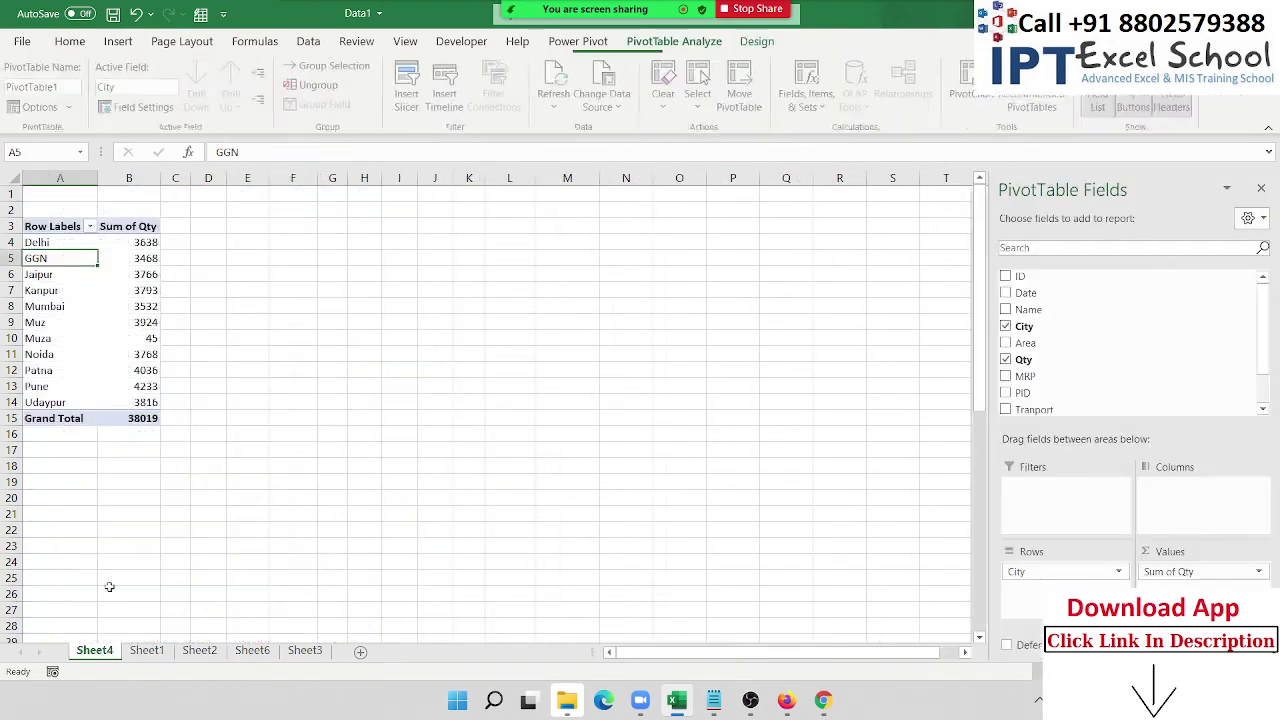
{"action": "left_click", "coordinate": [64, 243]}
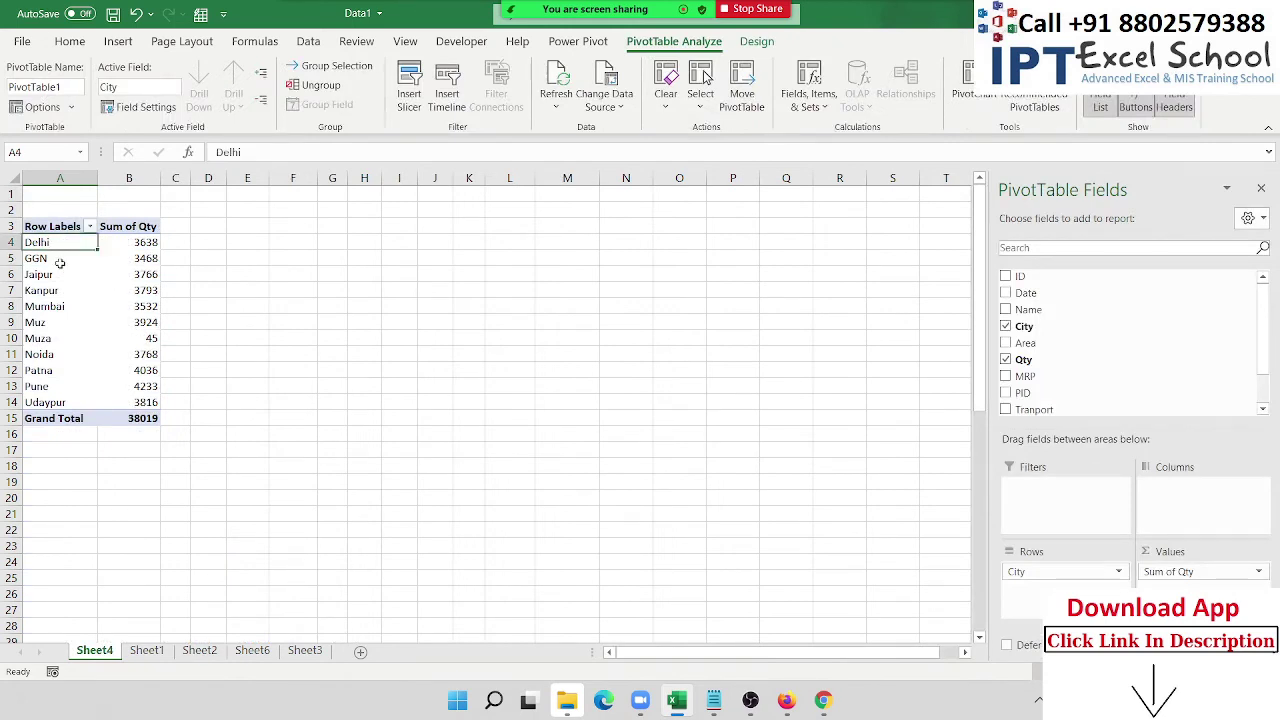
Step: Group the Delhi, GGN and Noida city rows together into Group1
{"action": "left_click", "coordinate": [38, 258], "text": "ctrl"}
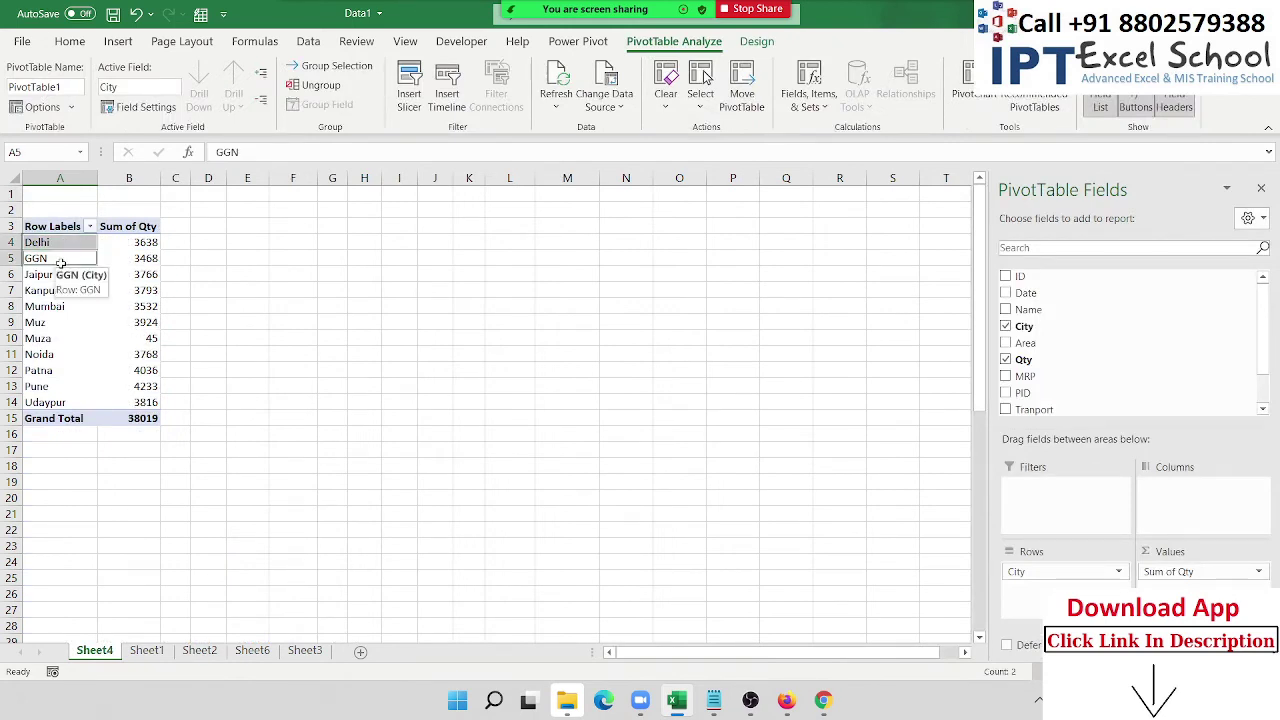
{"action": "left_click", "coordinate": [53, 355], "text": "ctrl"}
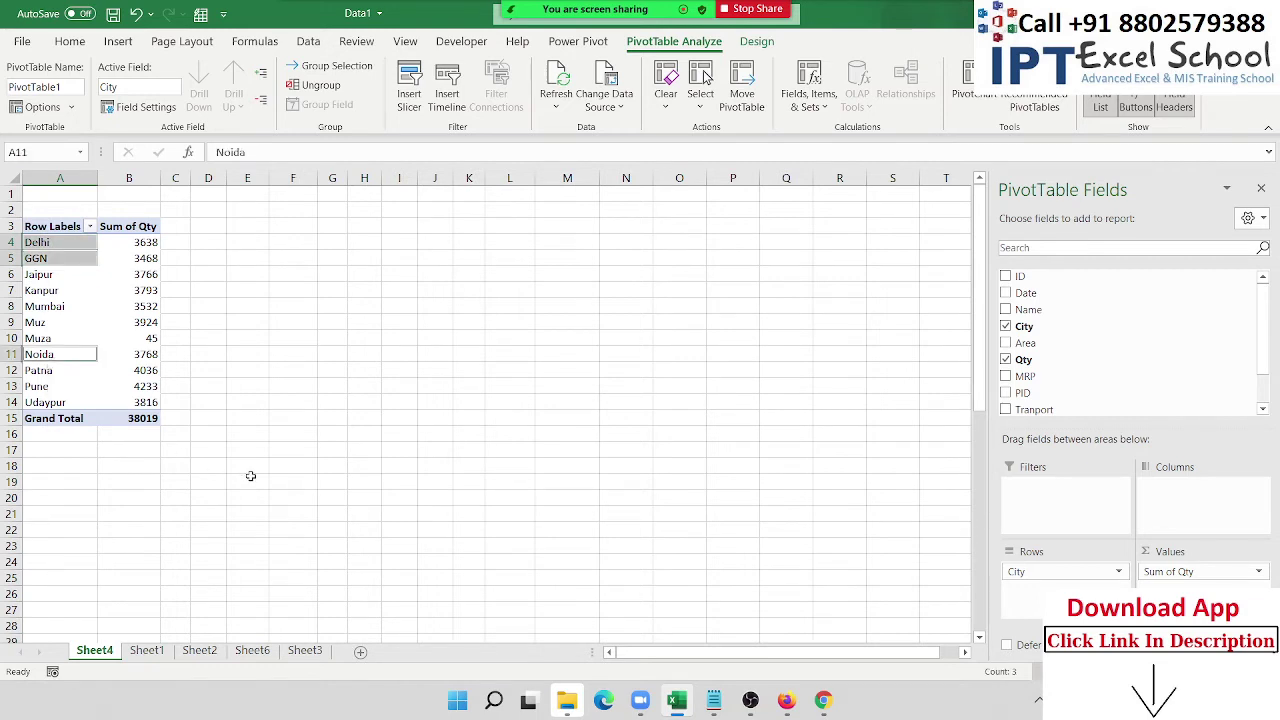
{"action": "right_click", "coordinate": [75, 256]}
{"action": "left_click", "coordinate": [123, 446]}
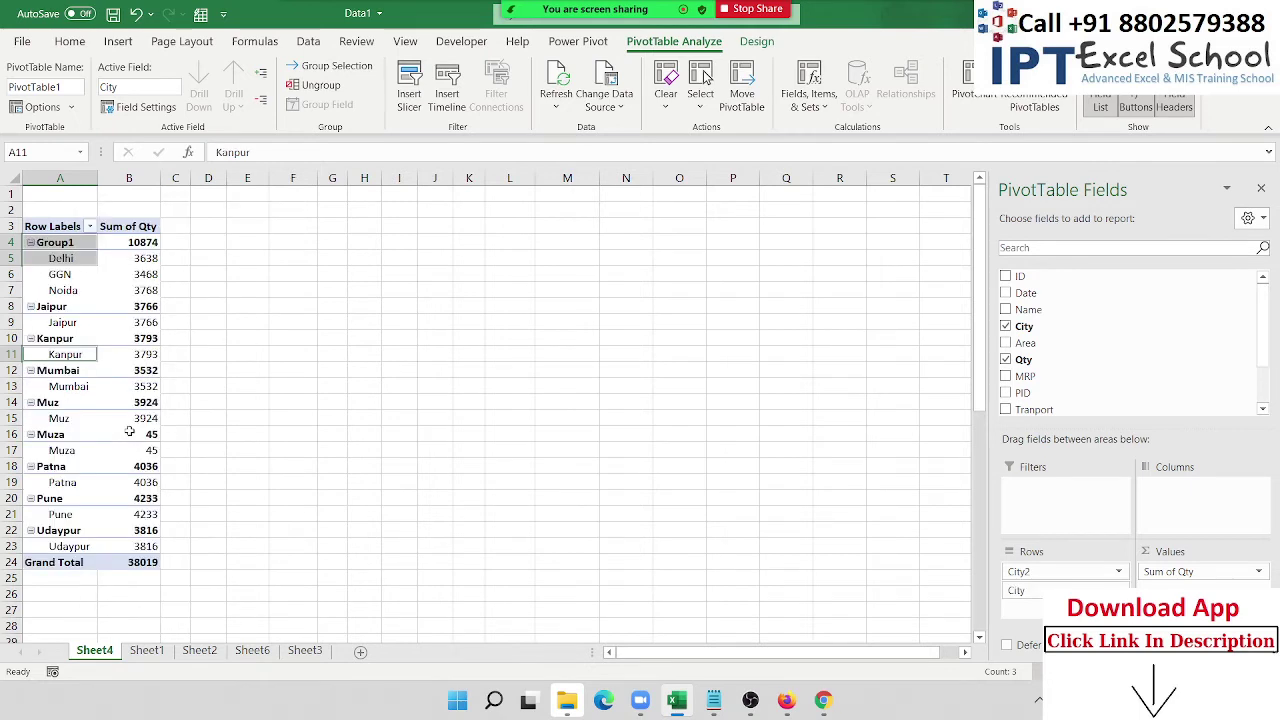
Step: Remove the City field from Rows and rename Group1 to 'Delhi & NCR'
{"action": "left_click", "coordinate": [70, 246]}
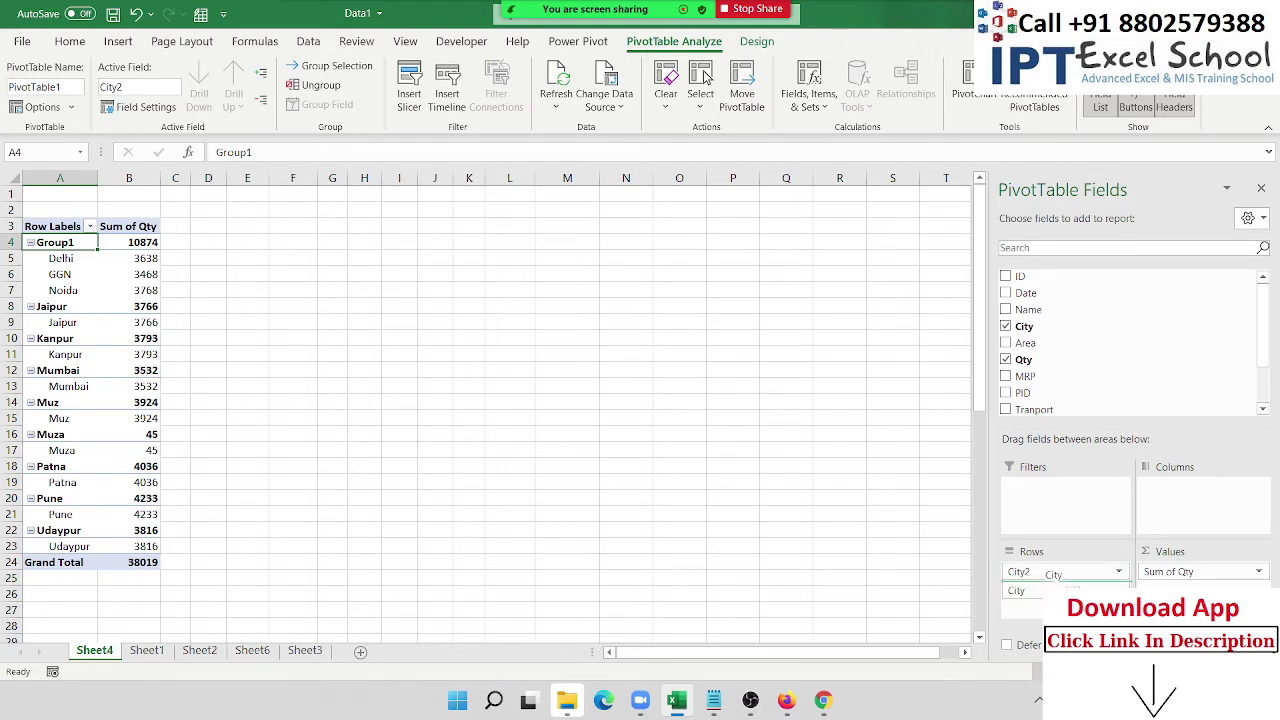
{"action": "left_click_drag", "start_coordinate": [1016, 590], "coordinate": [1079, 407]}
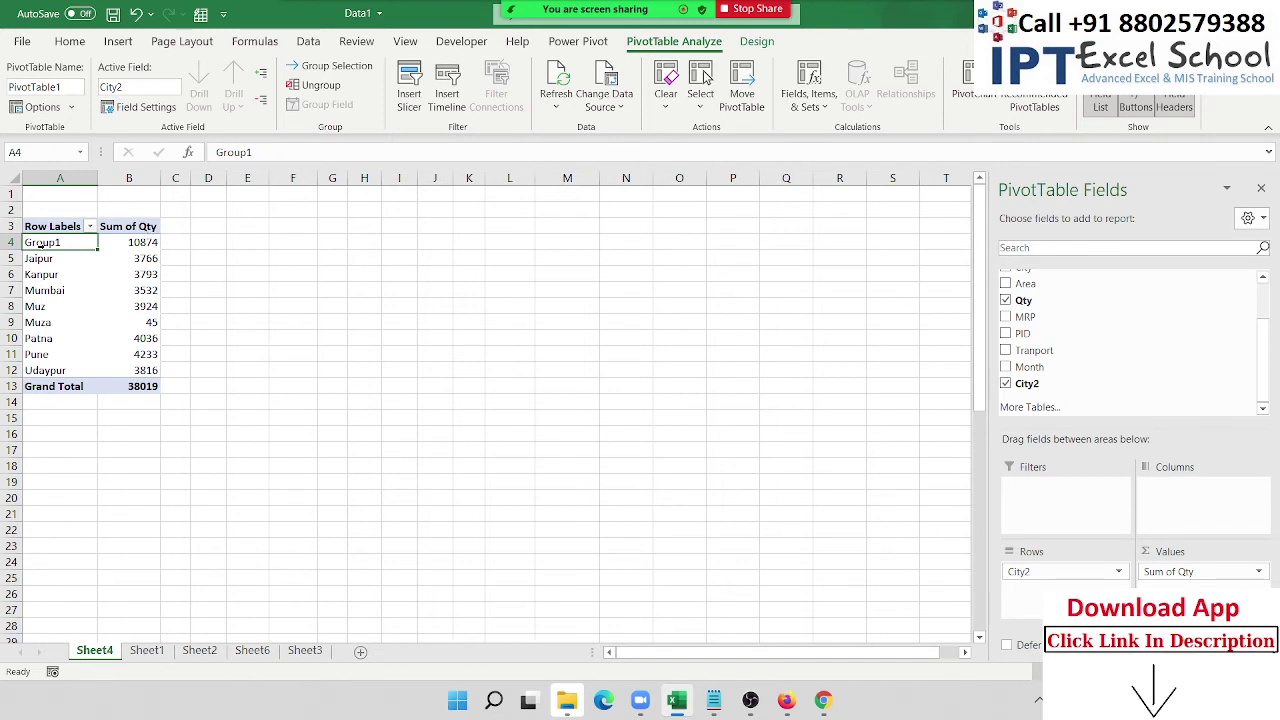
{"action": "type", "text": "Delhi"}
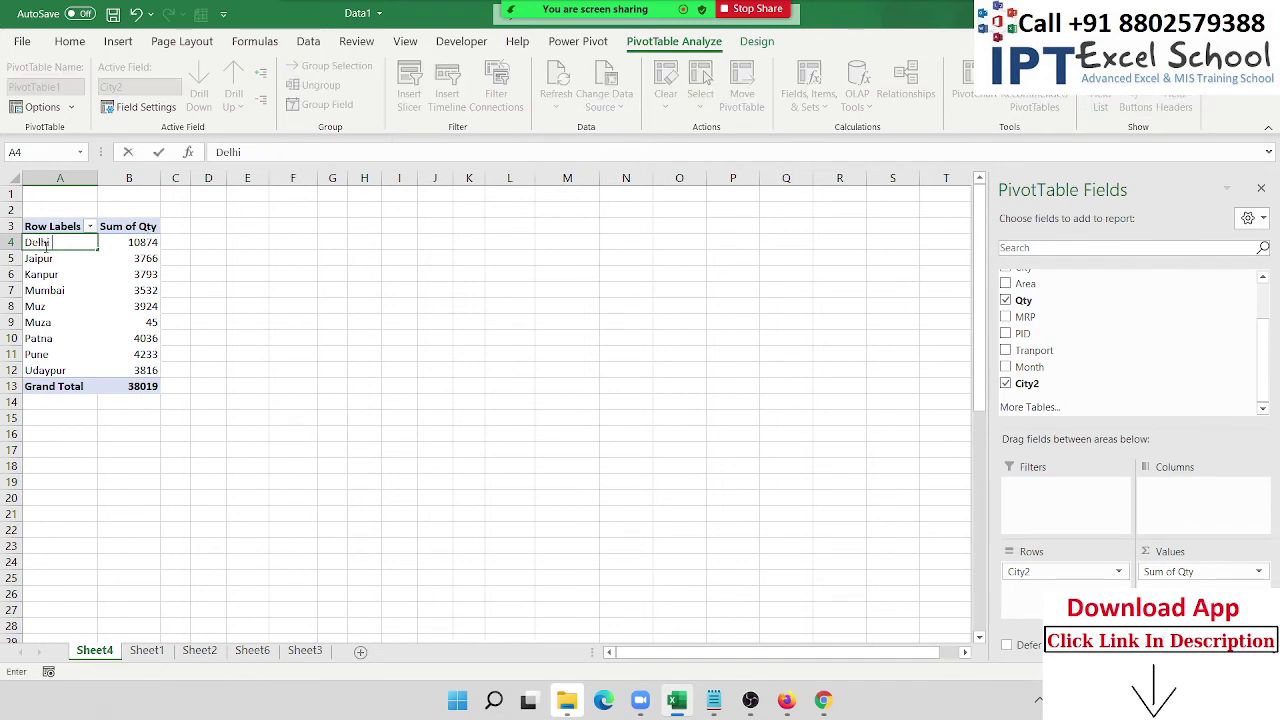
{"action": "type", "text": " & N"}
{"action": "type", "text": "CR"}
{"action": "key", "text": "Return"}
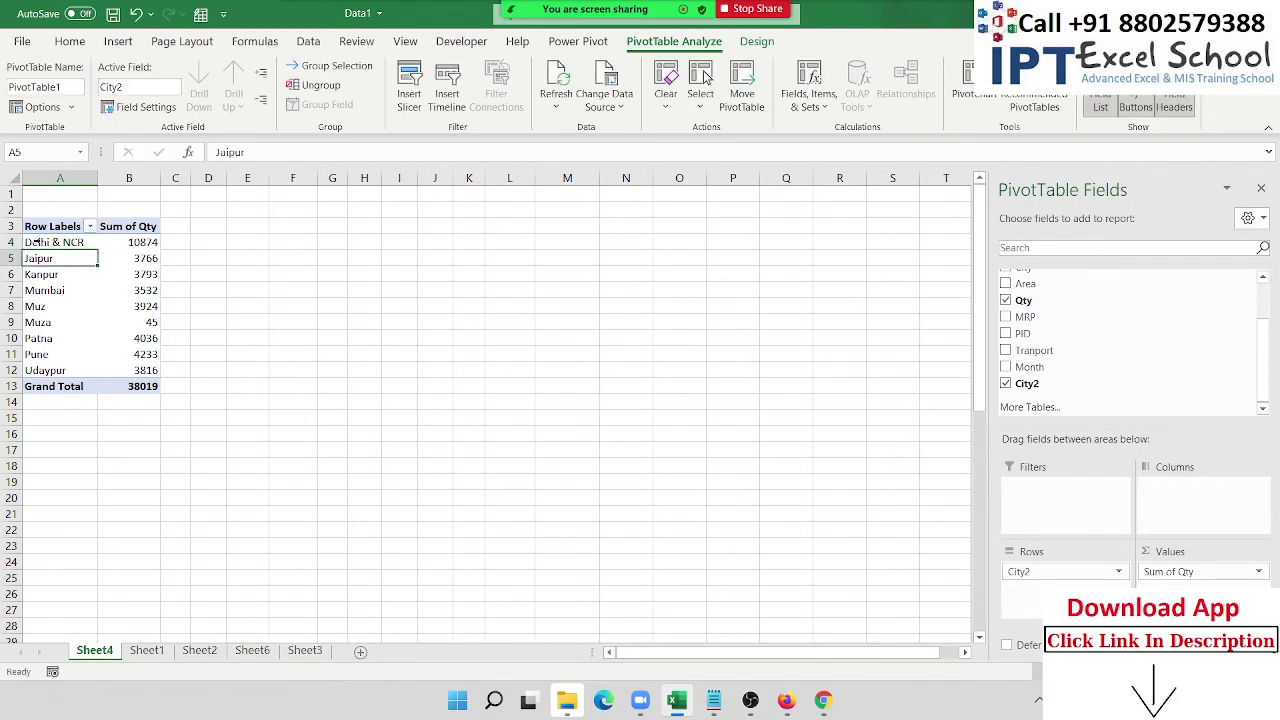
{"action": "left_click", "coordinate": [68, 308]}
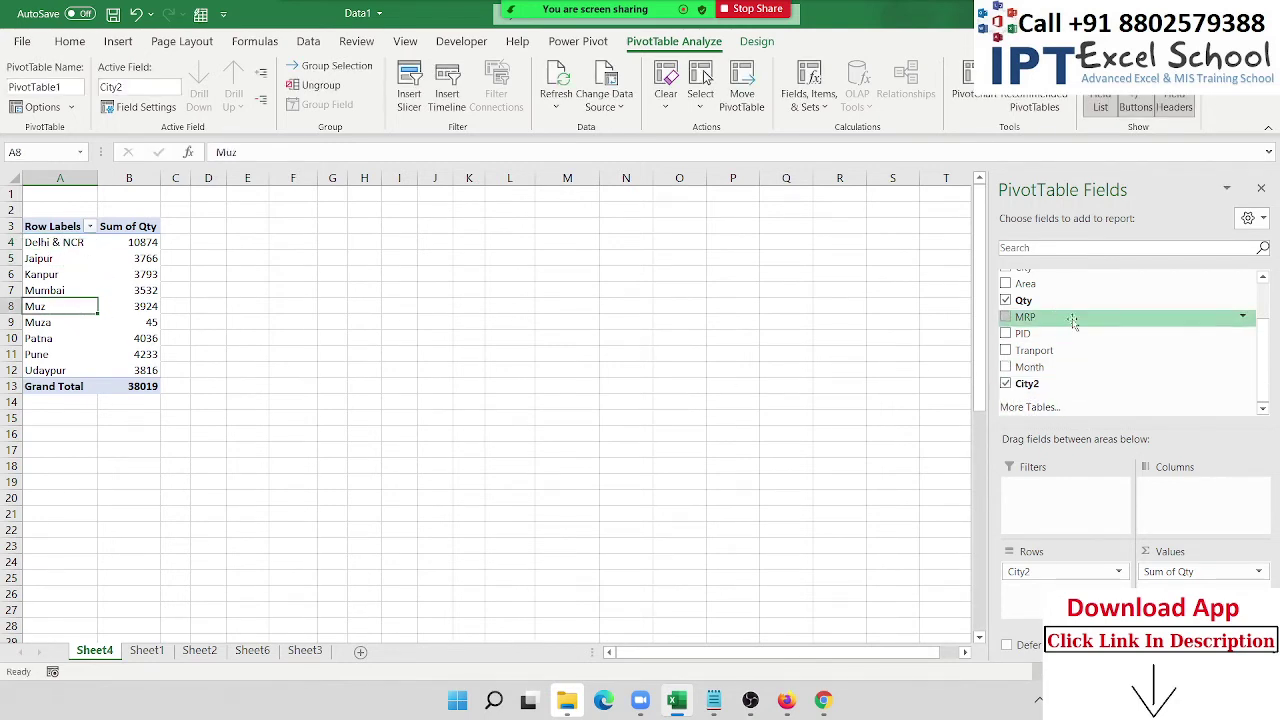
Step: Add Area to Columns and group the West and South columns together
{"action": "left_click_drag", "start_coordinate": [1026, 283], "coordinate": [1165, 490]}
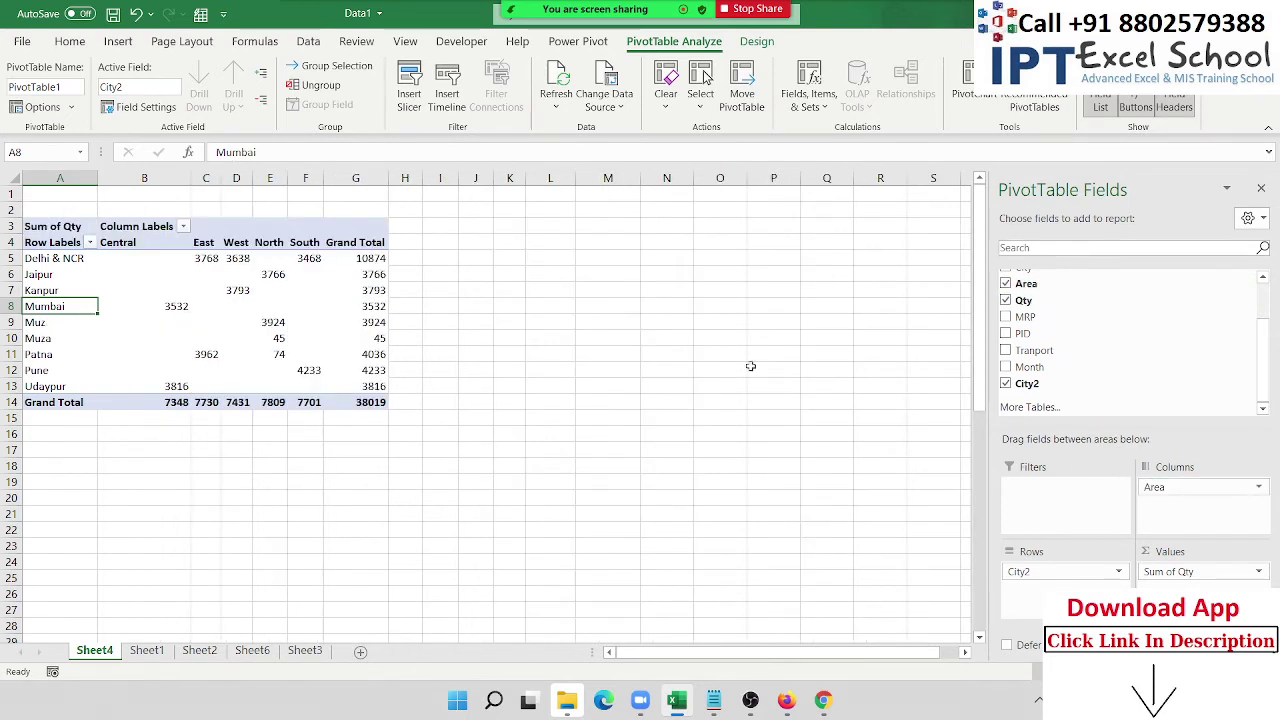
{"action": "left_click", "coordinate": [317, 244]}
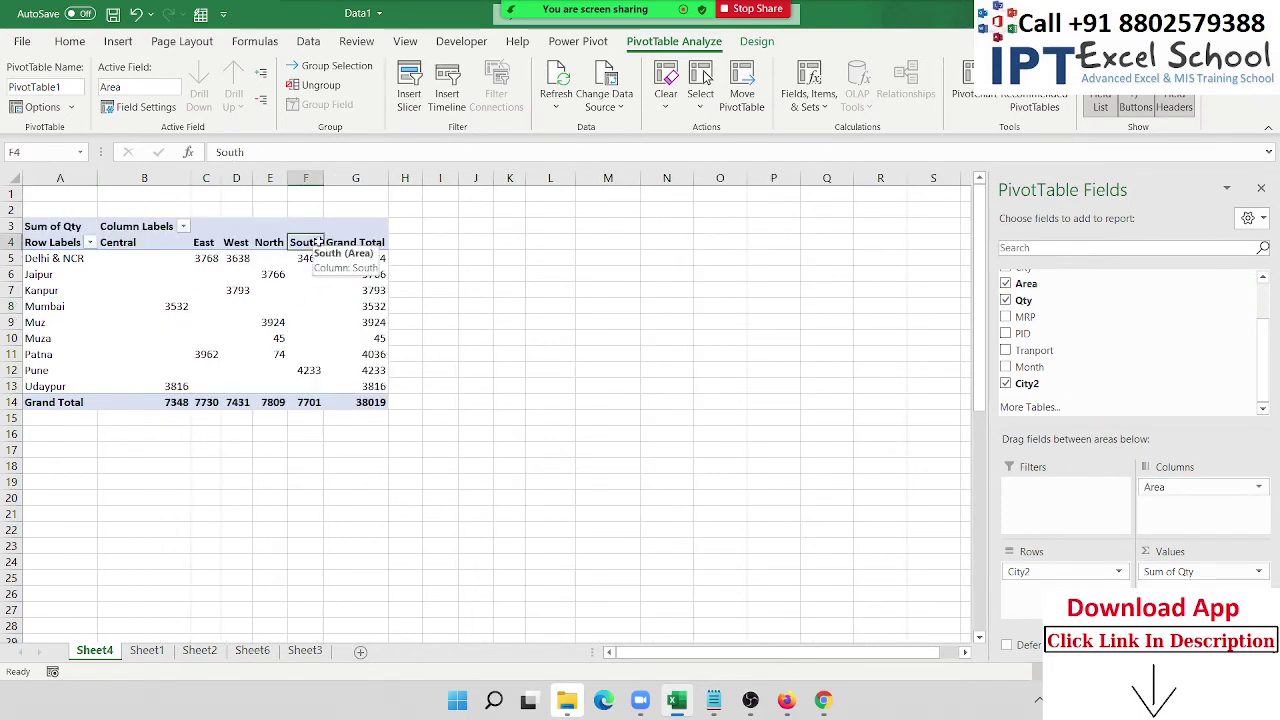
{"action": "left_click", "coordinate": [236, 241]}
{"action": "left_click", "coordinate": [317, 242]}
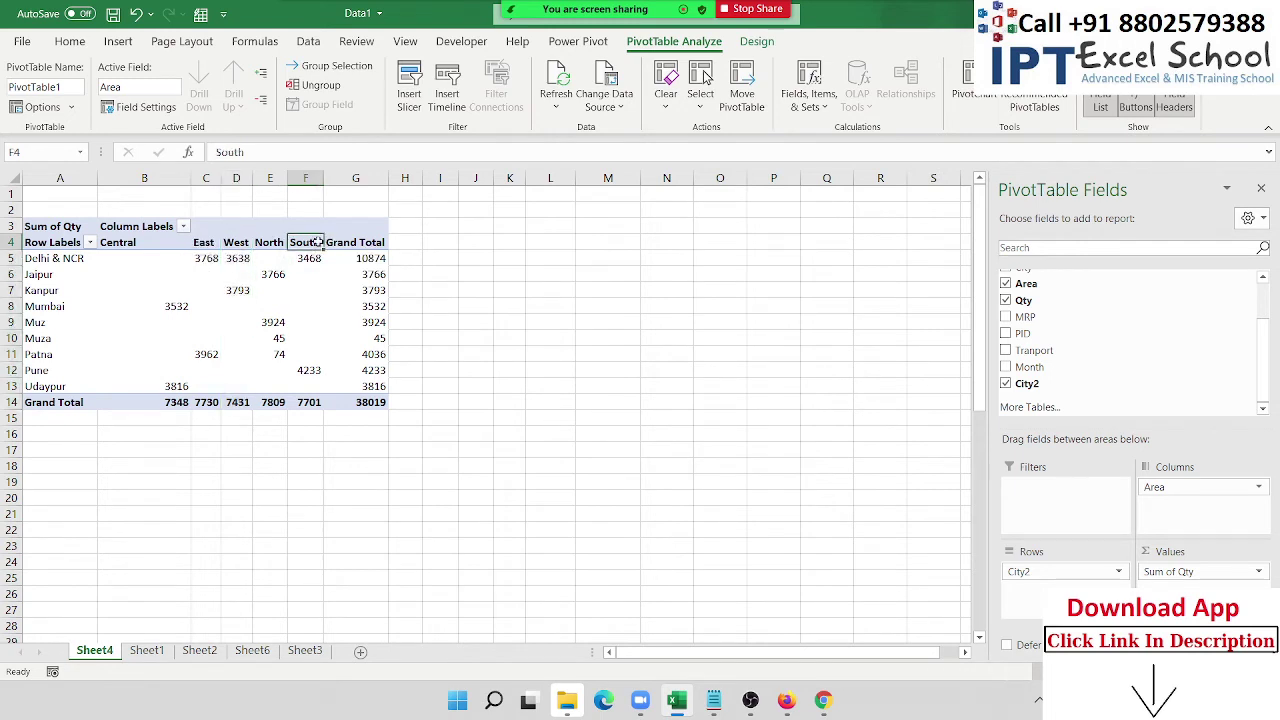
{"action": "left_click", "coordinate": [246, 246], "text": "ctrl"}
{"action": "right_click", "coordinate": [246, 248]}
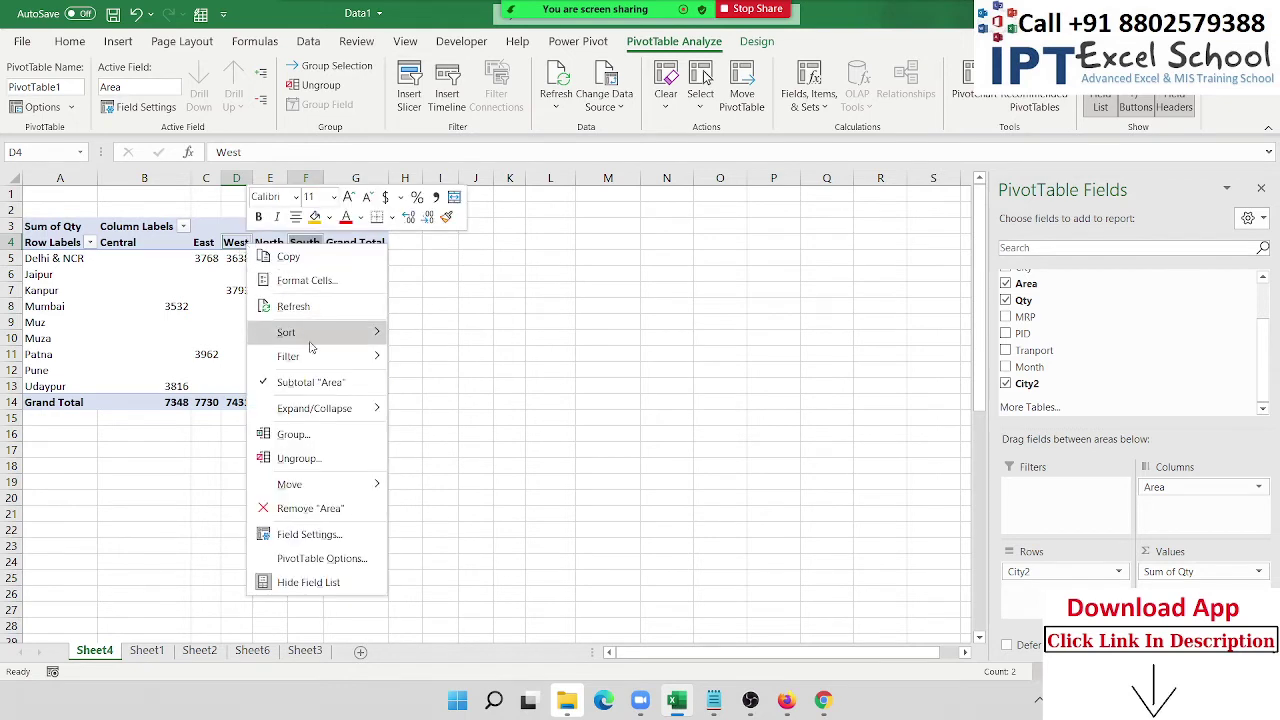
{"action": "left_click", "coordinate": [299, 432]}
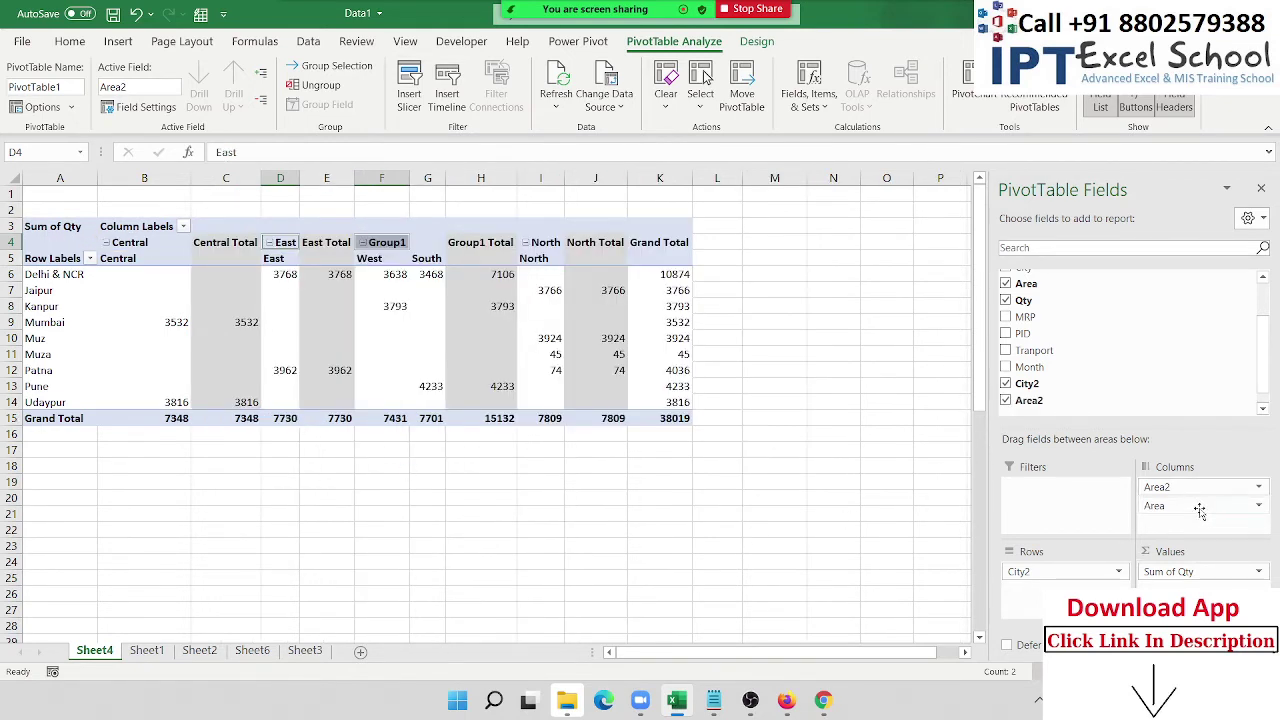
Step: Remove Area, rename the group 'South-West', then remove City2 and Area2 to leave total 38019
{"action": "left_click_drag", "start_coordinate": [1200, 508], "coordinate": [1190, 418]}
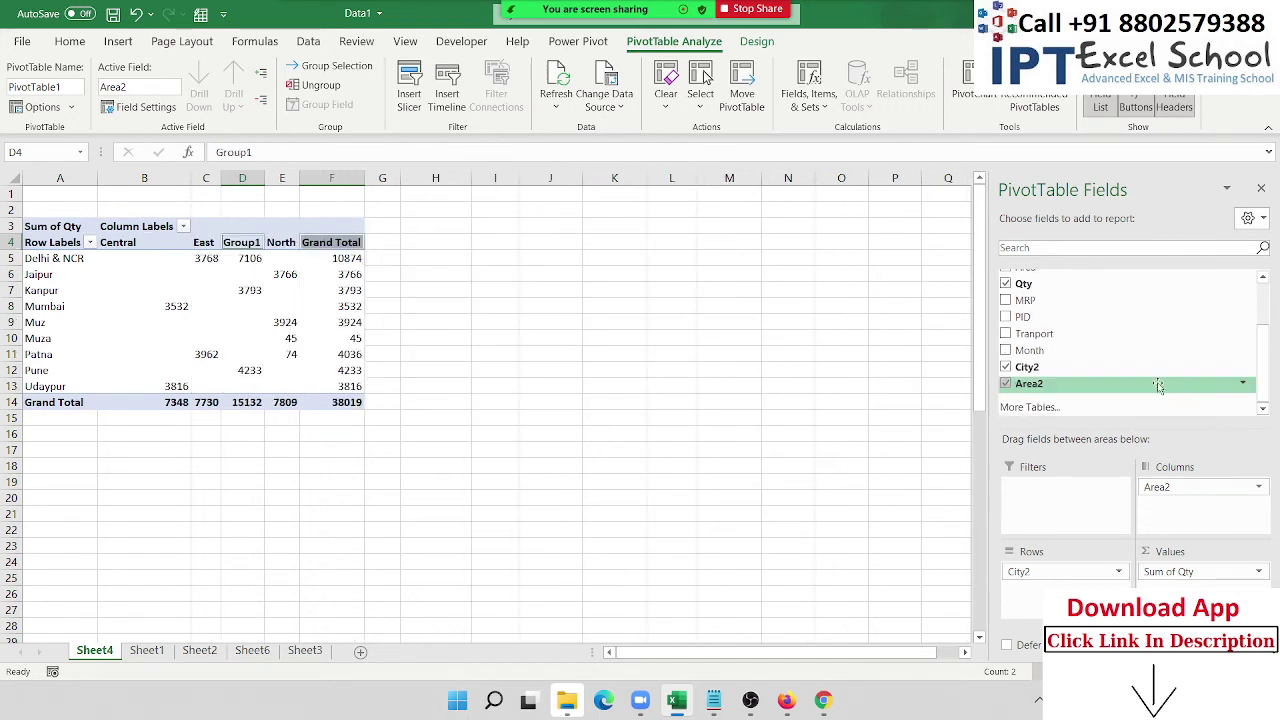
{"action": "left_click", "coordinate": [290, 278]}
{"action": "left_click", "coordinate": [238, 246]}
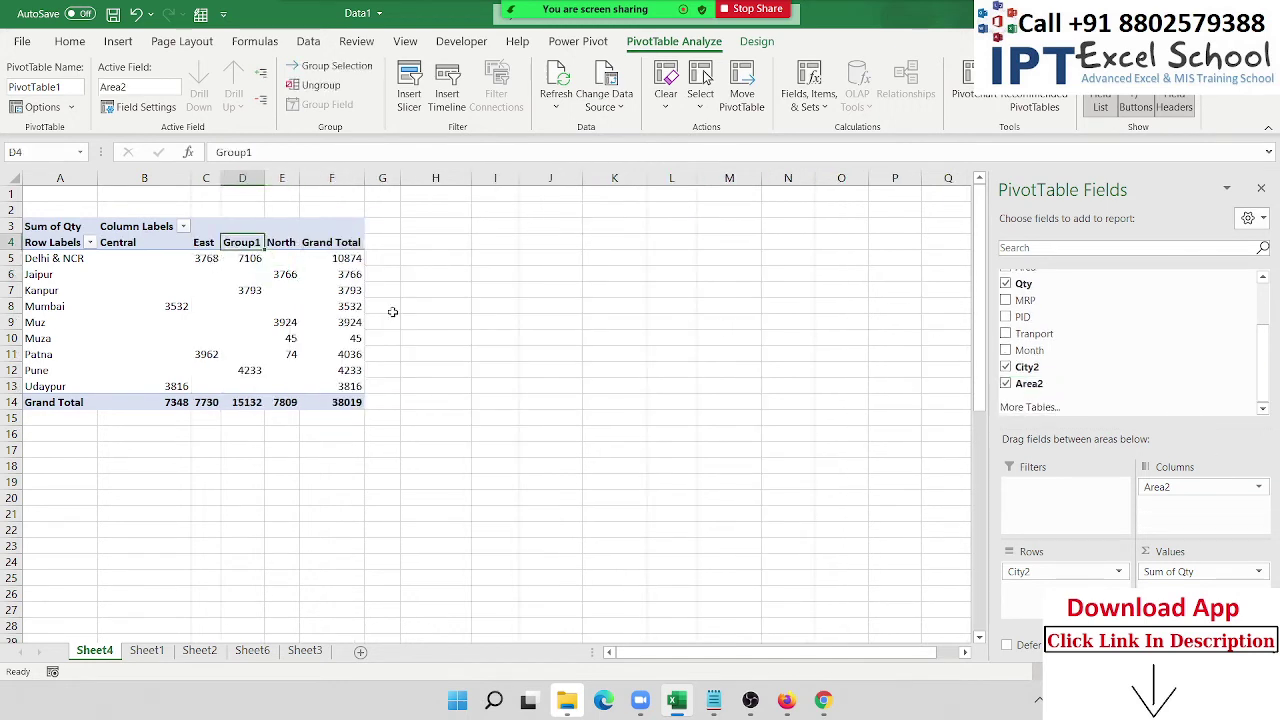
{"action": "type", "text": "S"}
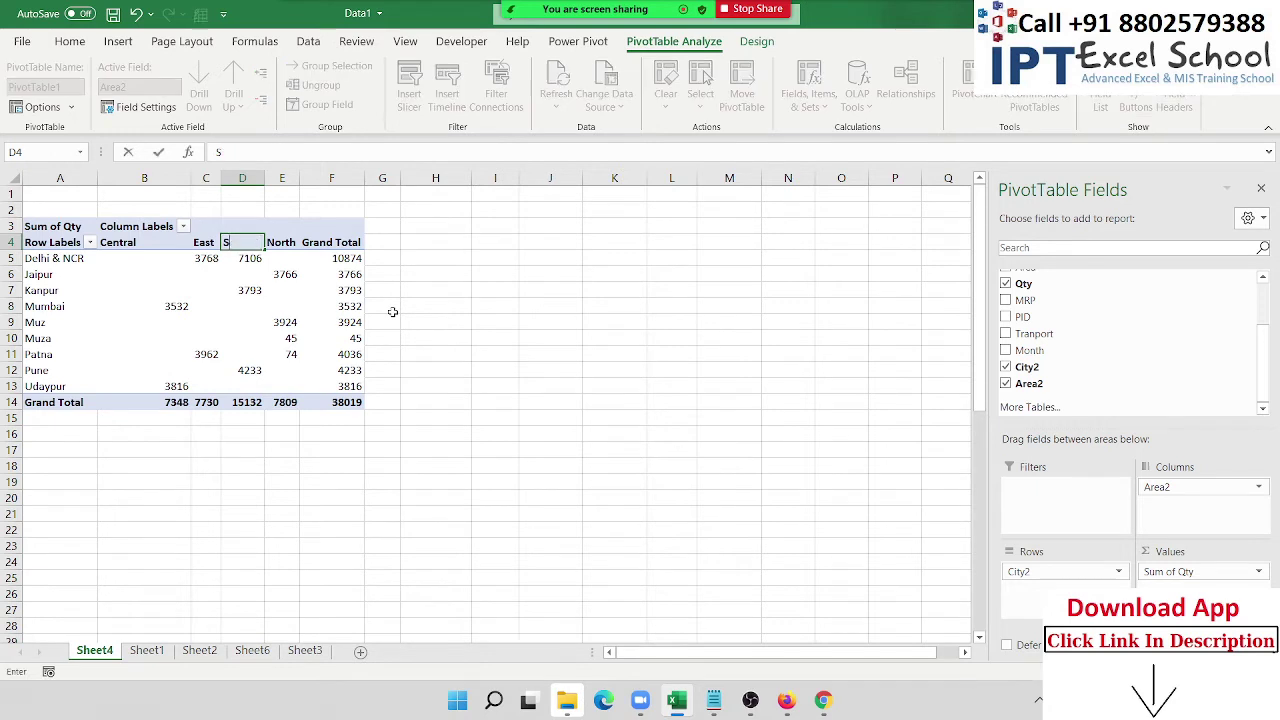
{"action": "type", "text": "out"}
{"action": "type", "text": "h-West"}
{"action": "key", "text": "Return"}
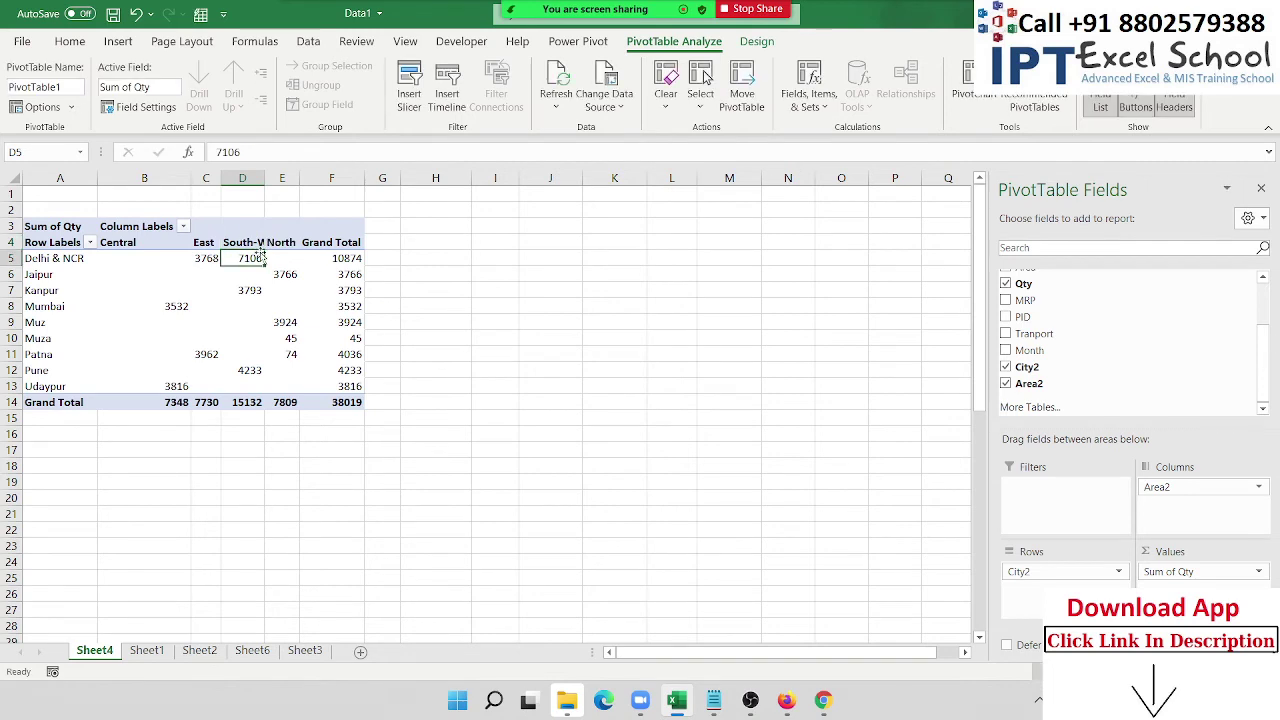
{"action": "left_click", "coordinate": [252, 243]}
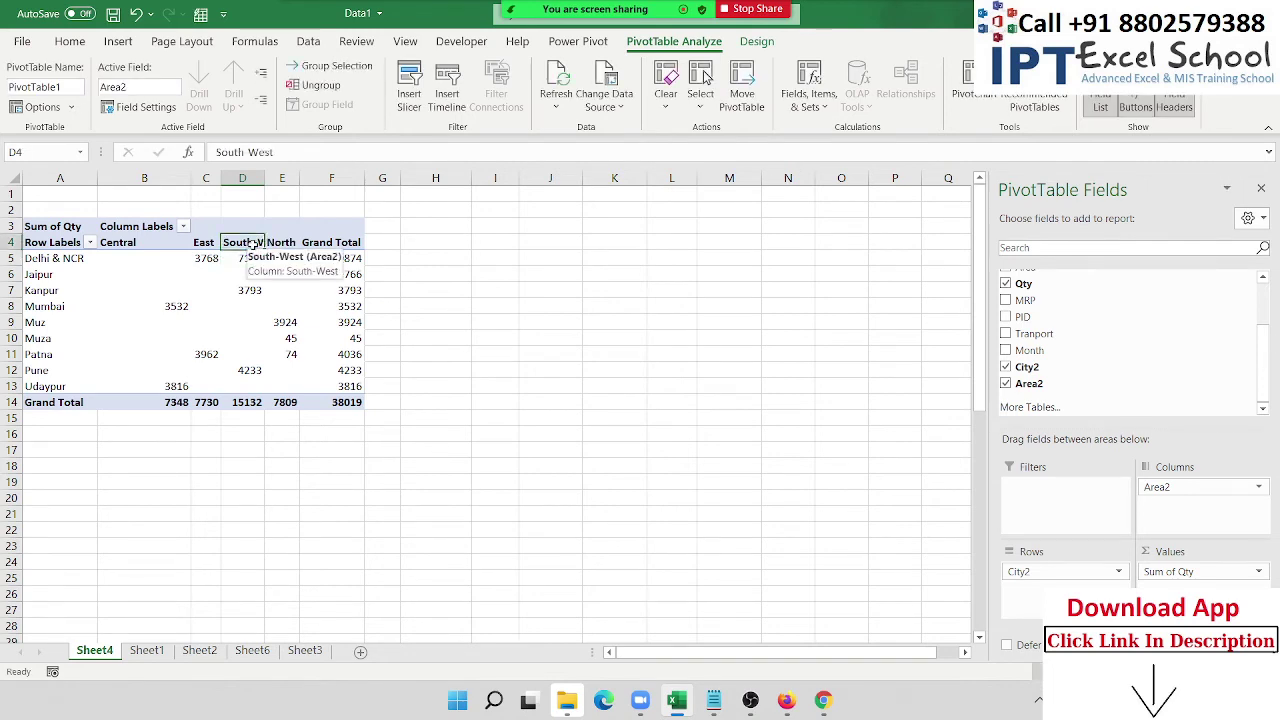
{"action": "left_click_drag", "start_coordinate": [1010, 574], "coordinate": [1192, 398]}
{"action": "left_click_drag", "start_coordinate": [1170, 487], "coordinate": [1163, 323]}
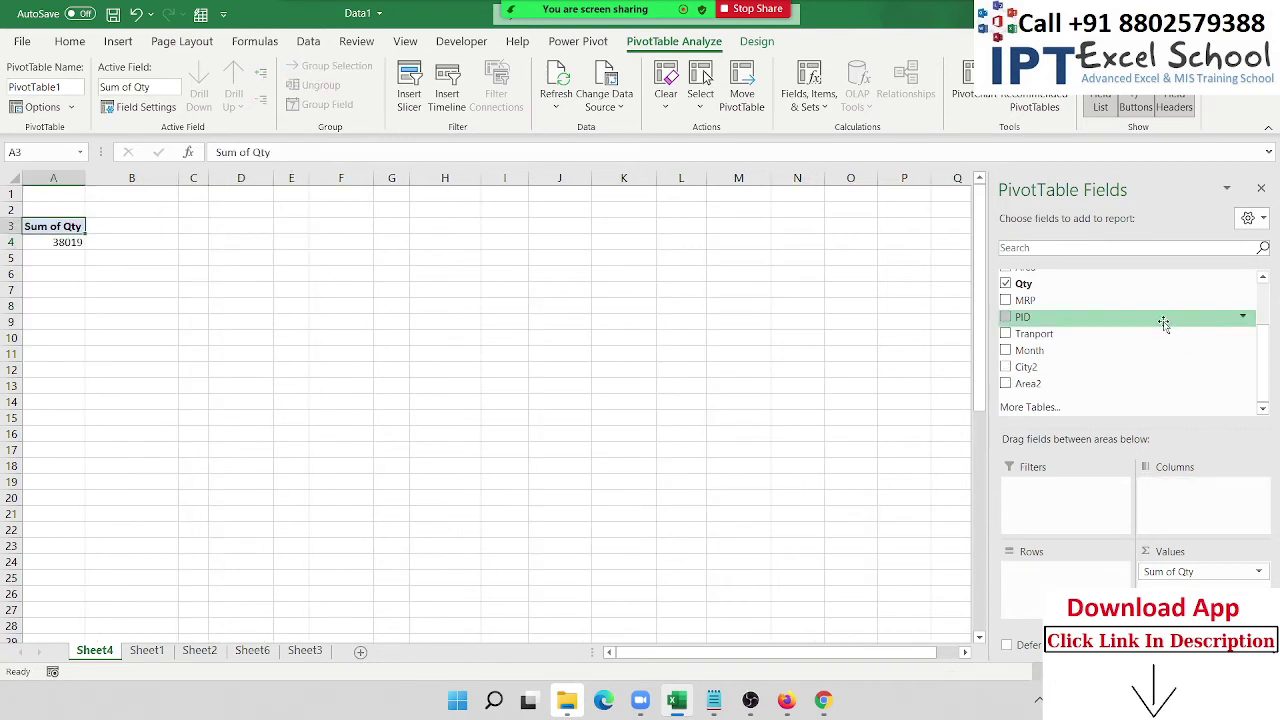
Step: Add Qty to Rows so each quantity value, e.g. 10 totalling 90, gets its own row
{"action": "left_click_drag", "start_coordinate": [1067, 300], "coordinate": [1110, 565]}
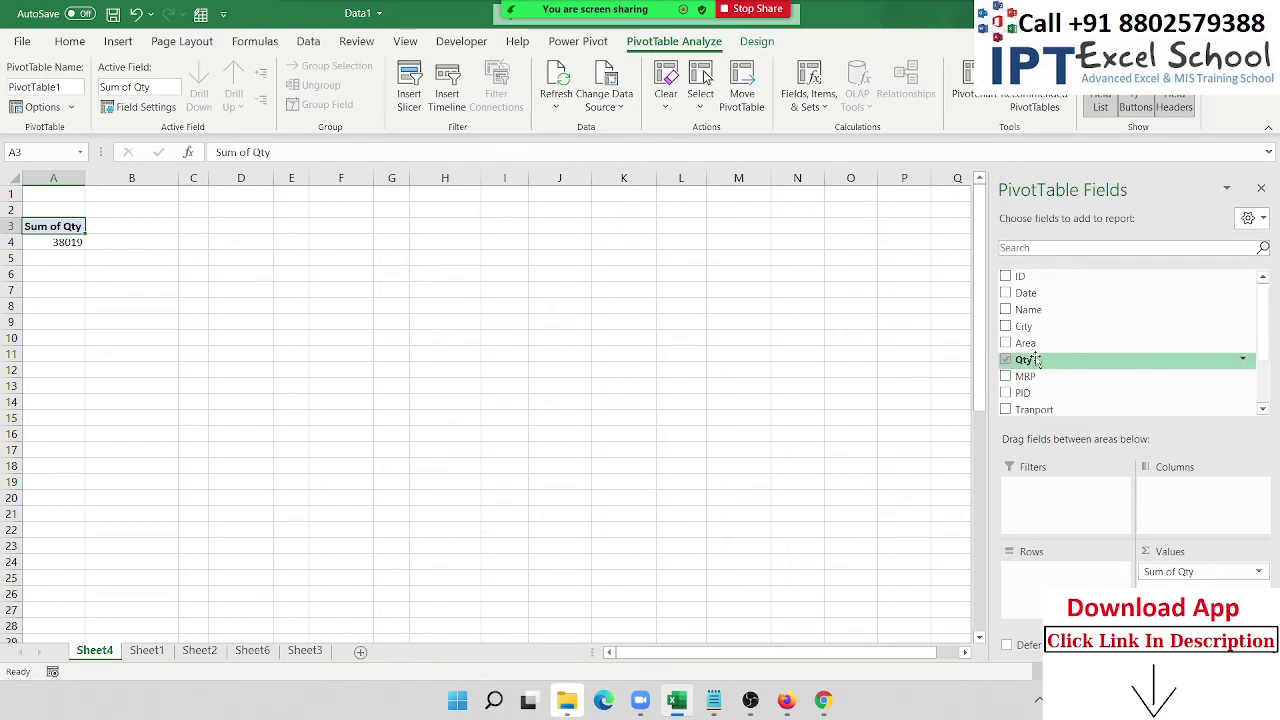
{"action": "mouse_move", "coordinate": [1110, 565]}
{"action": "left_mouse_down"}
{"action": "mouse_move", "coordinate": [1040, 370]}
{"action": "mouse_move", "coordinate": [1065, 570]}
{"action": "left_mouse_up"}
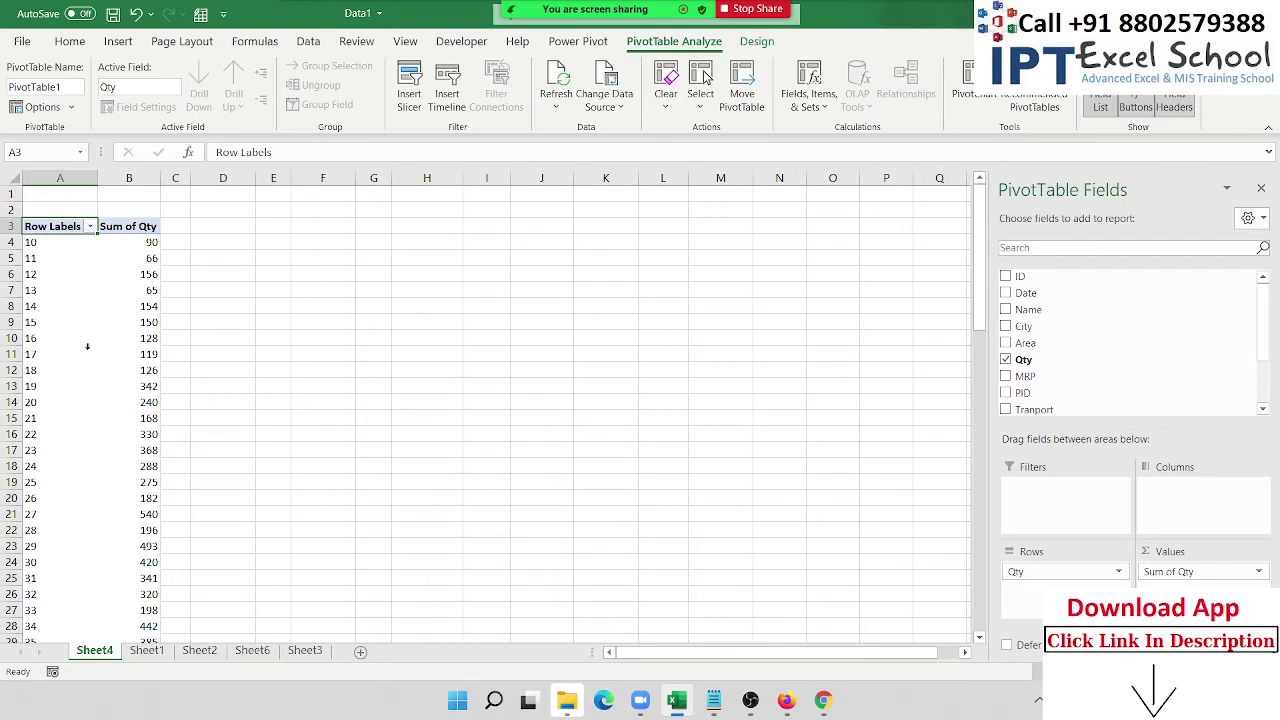
Step: Sort the Qty row labels smallest to largest
{"action": "left_click", "coordinate": [63, 288]}
{"action": "left_click", "coordinate": [93, 228]}
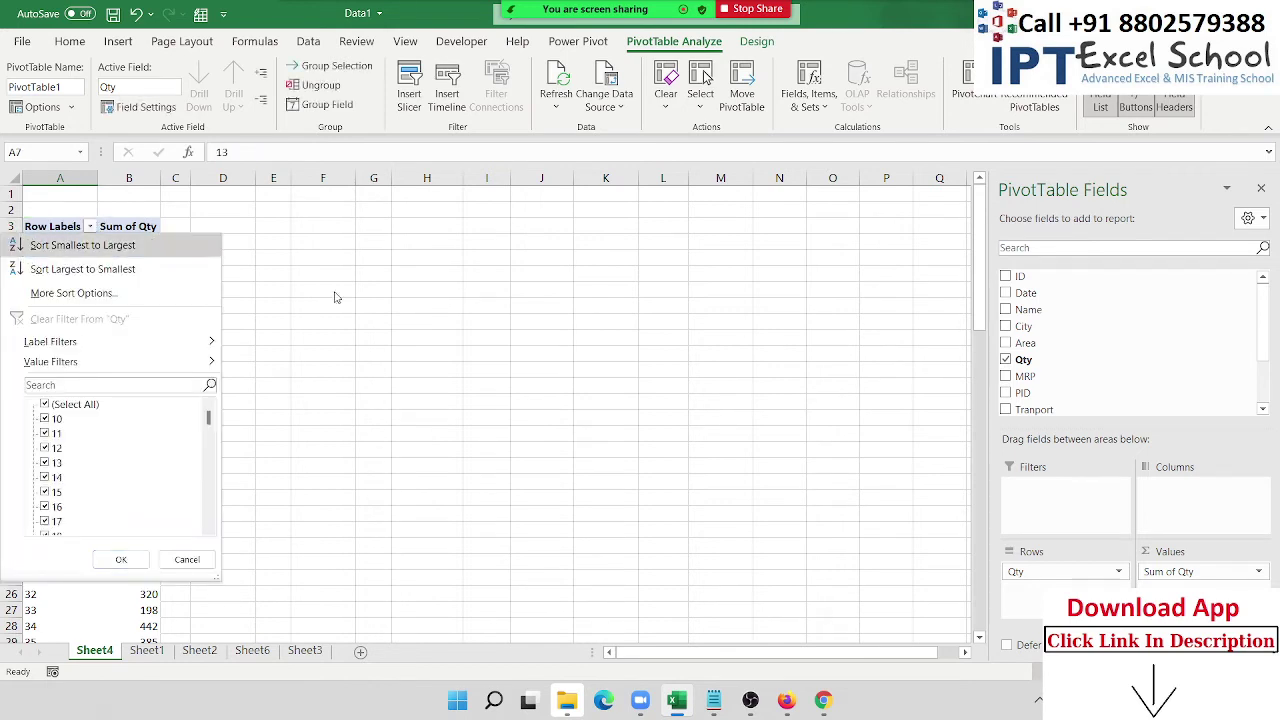
{"action": "left_click", "coordinate": [105, 244]}
Step: Group the Qty values starting at 10, ending at 90, in steps of 10
{"action": "right_click", "coordinate": [60, 288]}
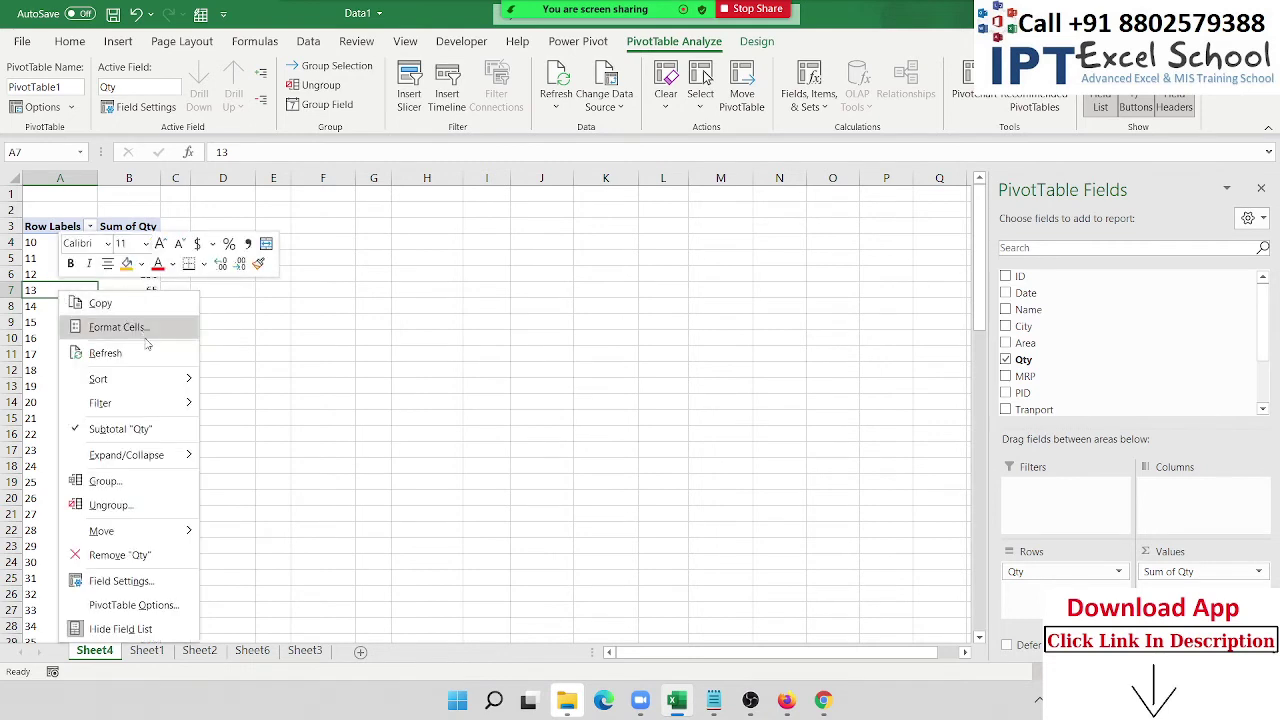
{"action": "left_click", "coordinate": [150, 474]}
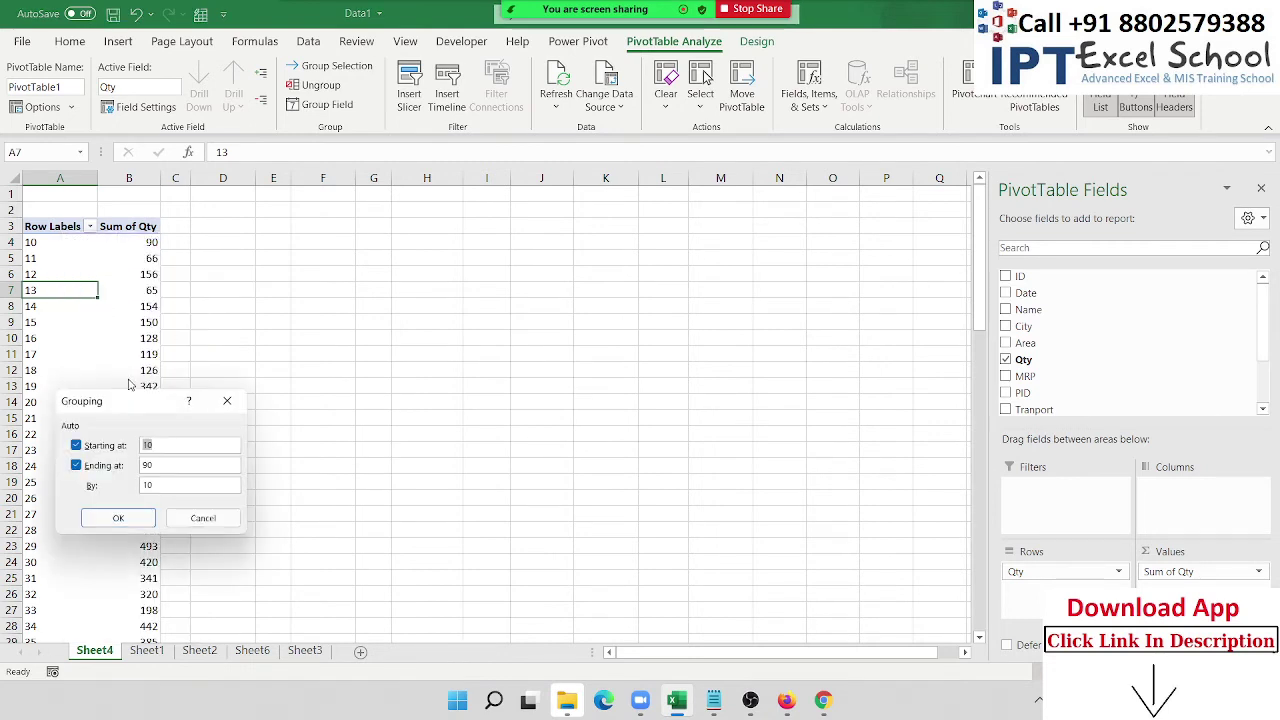
{"action": "left_click_drag", "start_coordinate": [108, 400], "coordinate": [388, 290]}
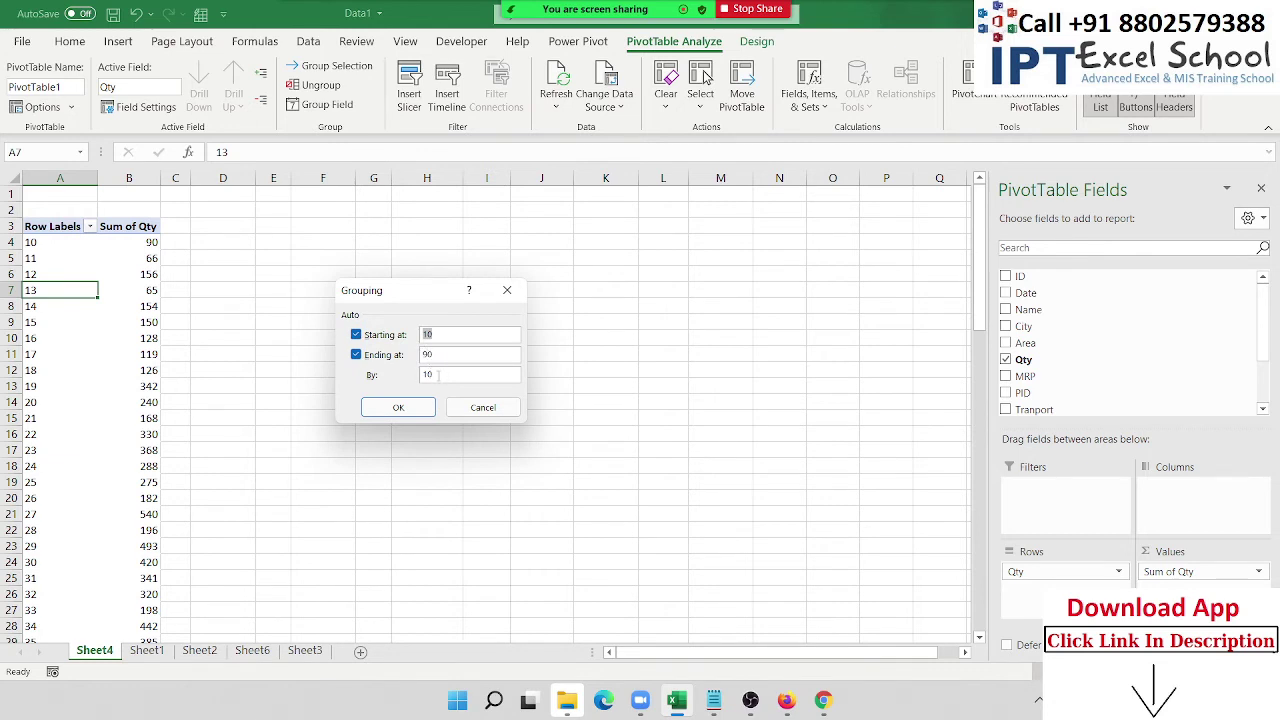
{"action": "left_click", "coordinate": [443, 336]}
{"action": "double_click", "coordinate": [441, 355]}
{"action": "left_click", "coordinate": [447, 377]}
{"action": "left_click", "coordinate": [416, 409]}
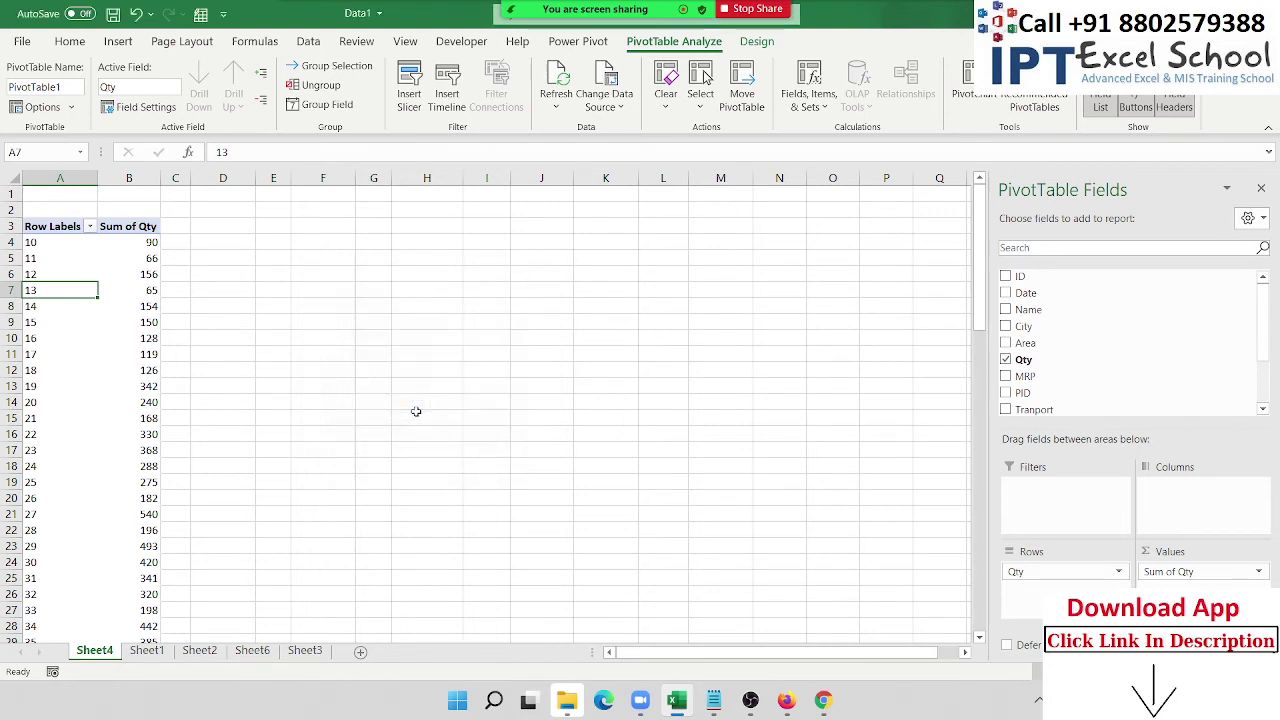
Step: Go through each Qty range from 10-19 down to 80-90
{"action": "left_click", "coordinate": [45, 243]}
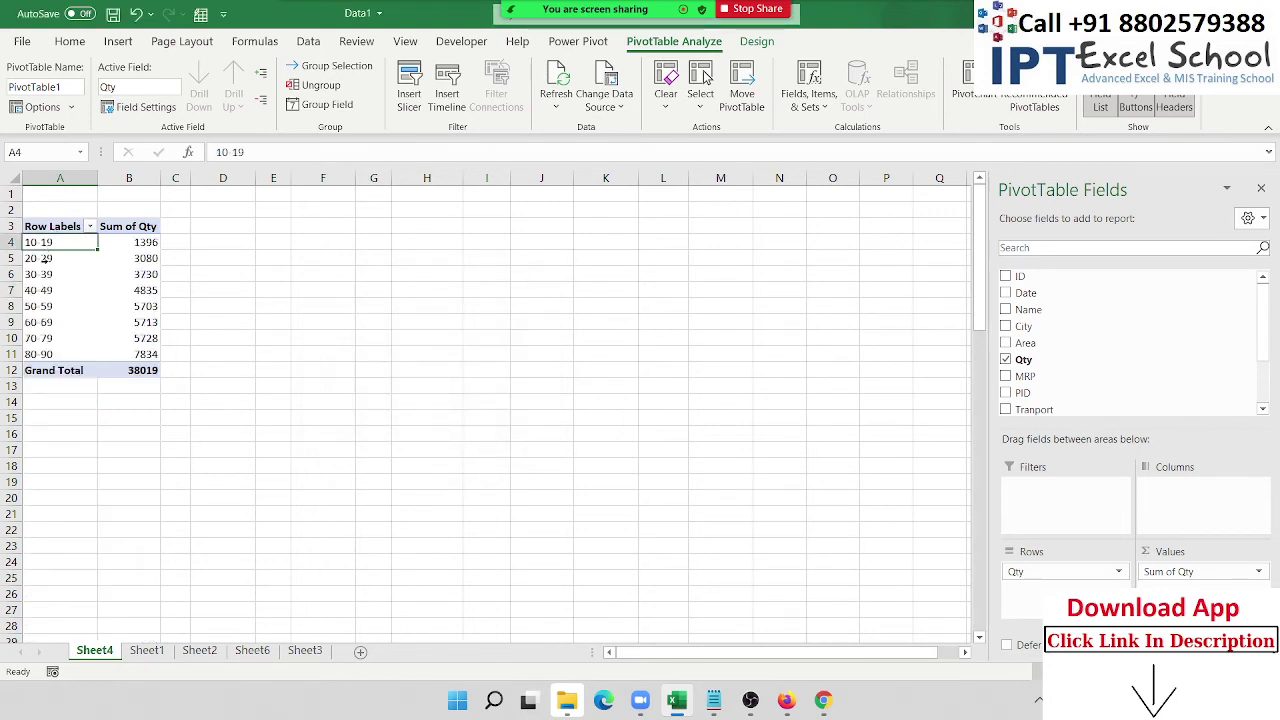
{"action": "left_click", "coordinate": [45, 258]}
{"action": "left_click", "coordinate": [44, 275]}
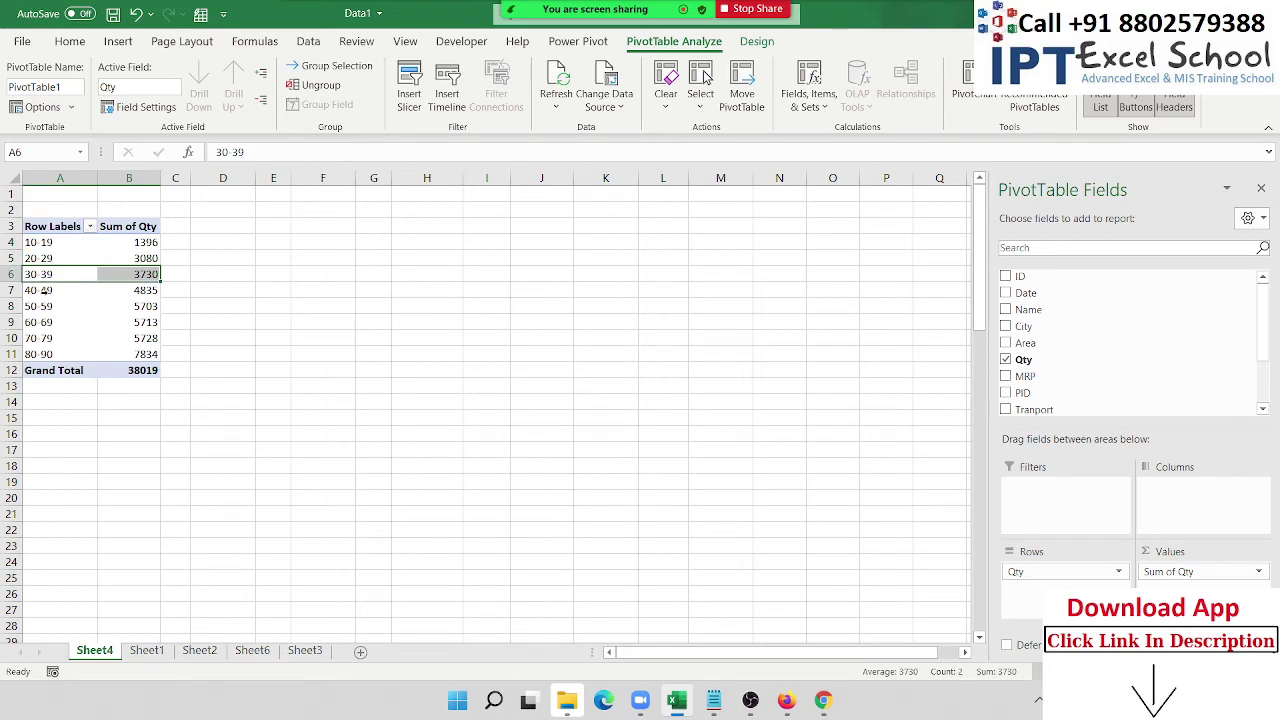
{"action": "left_click", "coordinate": [45, 290]}
{"action": "left_click", "coordinate": [42, 306]}
{"action": "left_click", "coordinate": [37, 338]}
{"action": "left_click", "coordinate": [33, 354]}
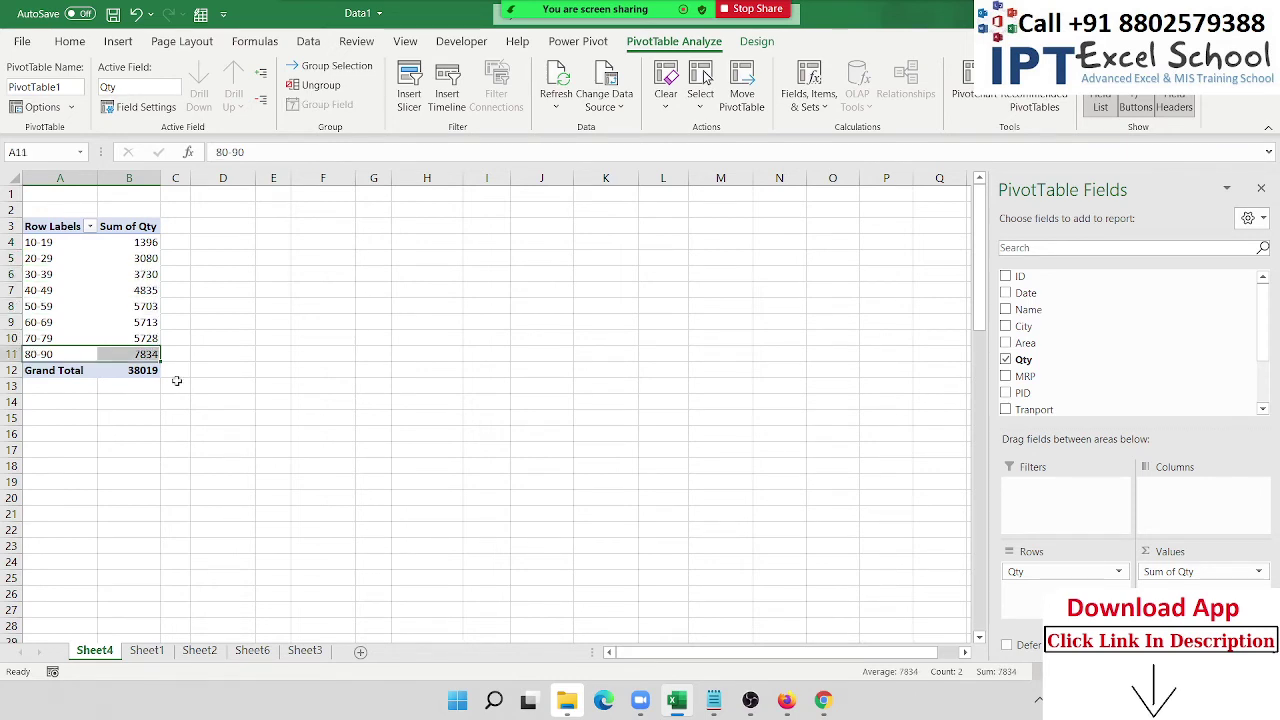
Step: Lay the Qty ranges across columns against Name rows, then remove both Qty and Name
{"action": "mouse_move", "coordinate": [1031, 571]}
{"action": "left_mouse_down"}
{"action": "mouse_move", "coordinate": [1188, 514]}
{"action": "mouse_move", "coordinate": [1073, 577]}
{"action": "left_mouse_up"}
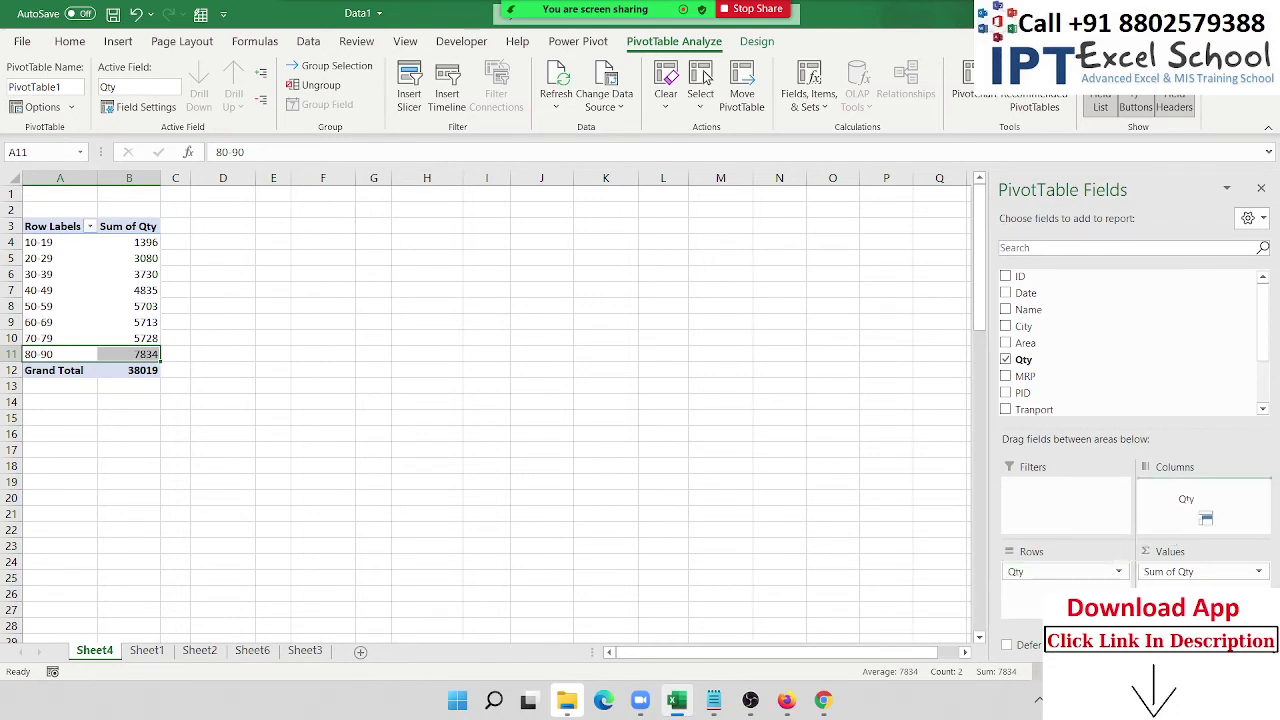
{"action": "left_click_drag", "start_coordinate": [1180, 537], "coordinate": [1190, 505]}
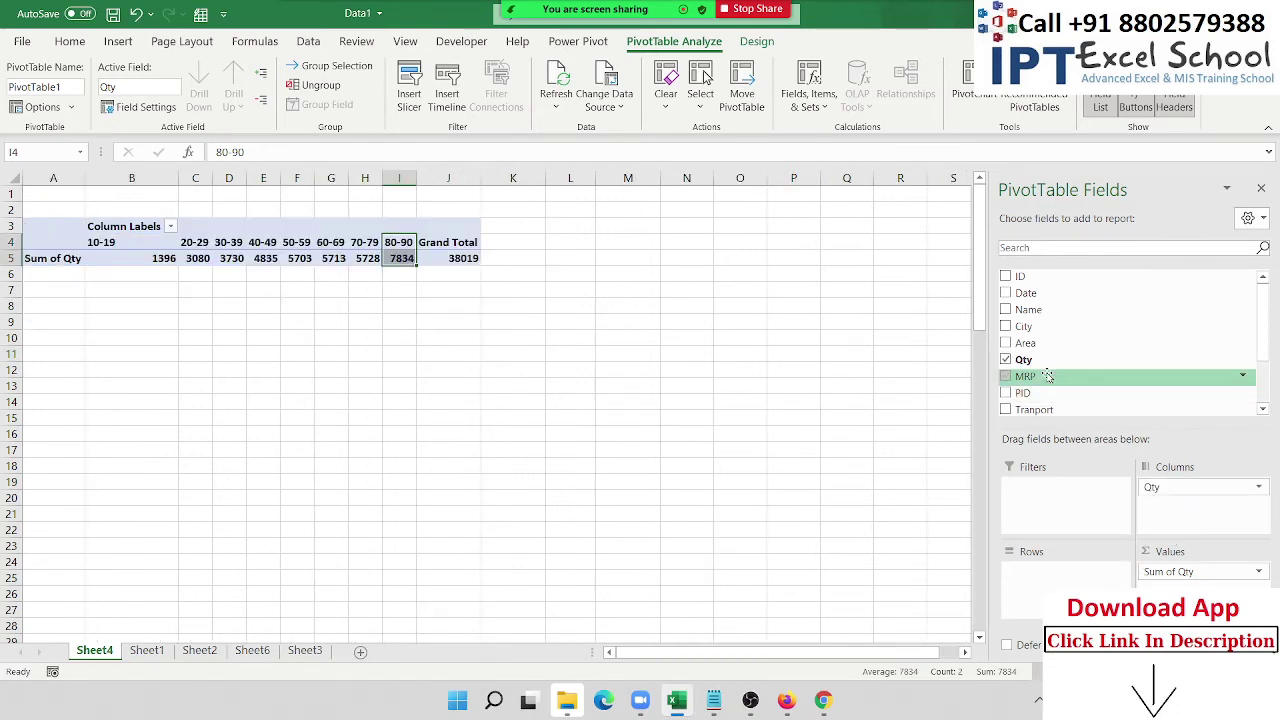
{"action": "mouse_move", "coordinate": [1045, 310]}
{"action": "left_mouse_down"}
{"action": "mouse_move", "coordinate": [1096, 575]}
{"action": "mouse_move", "coordinate": [1070, 574]}
{"action": "left_mouse_up"}
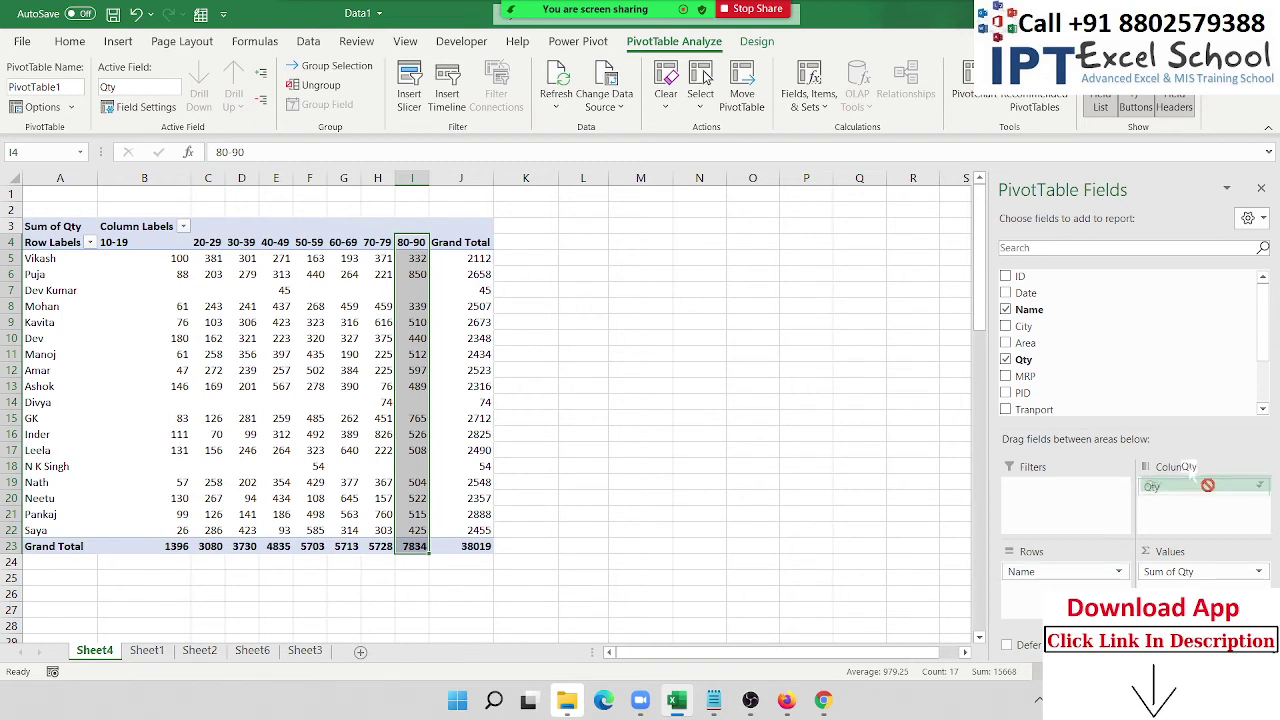
{"action": "left_click_drag", "start_coordinate": [1190, 487], "coordinate": [1035, 395]}
{"action": "mouse_move", "coordinate": [1096, 573]}
{"action": "left_mouse_down"}
{"action": "mouse_move", "coordinate": [1082, 571]}
{"action": "mouse_move", "coordinate": [1070, 374]}
{"action": "left_mouse_up"}
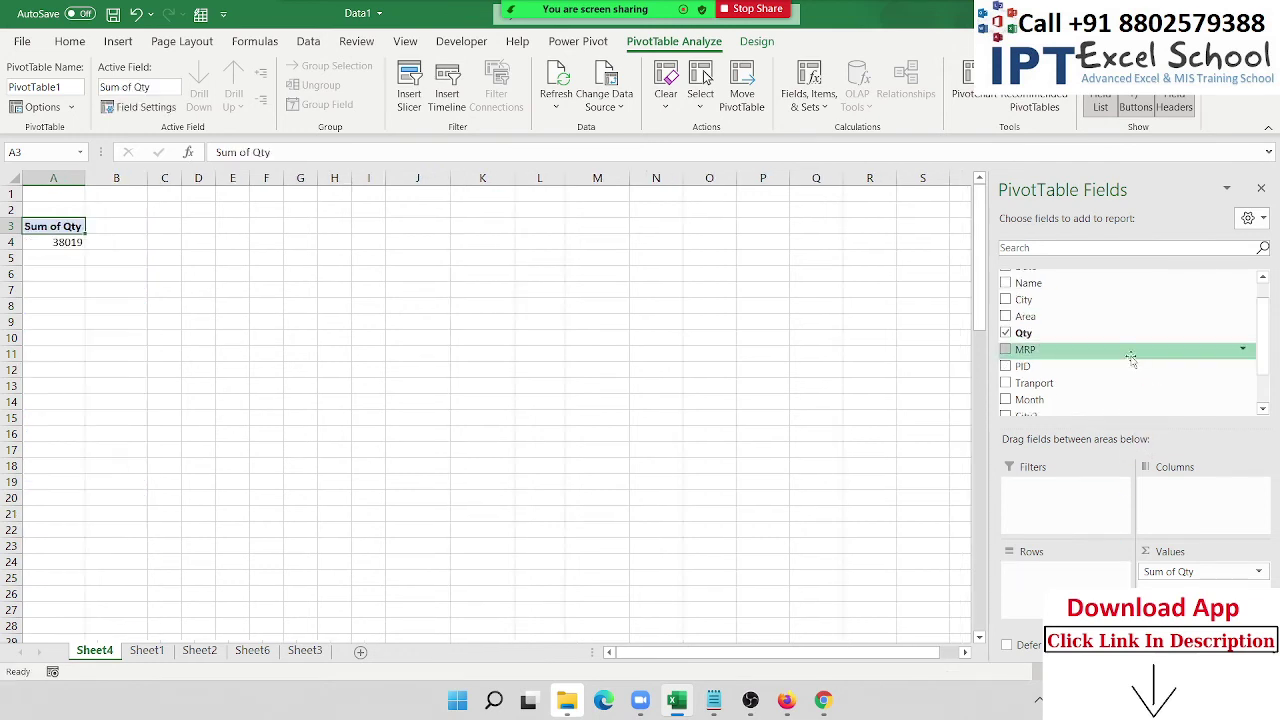
Step: Add Date to Rows and ungroup the 2020 year label into individual dates
{"action": "scroll", "coordinate": [1100, 360], "scroll_direction": "up", "scroll_amount": 1}
{"action": "left_click_drag", "start_coordinate": [1068, 292], "coordinate": [1082, 586]}
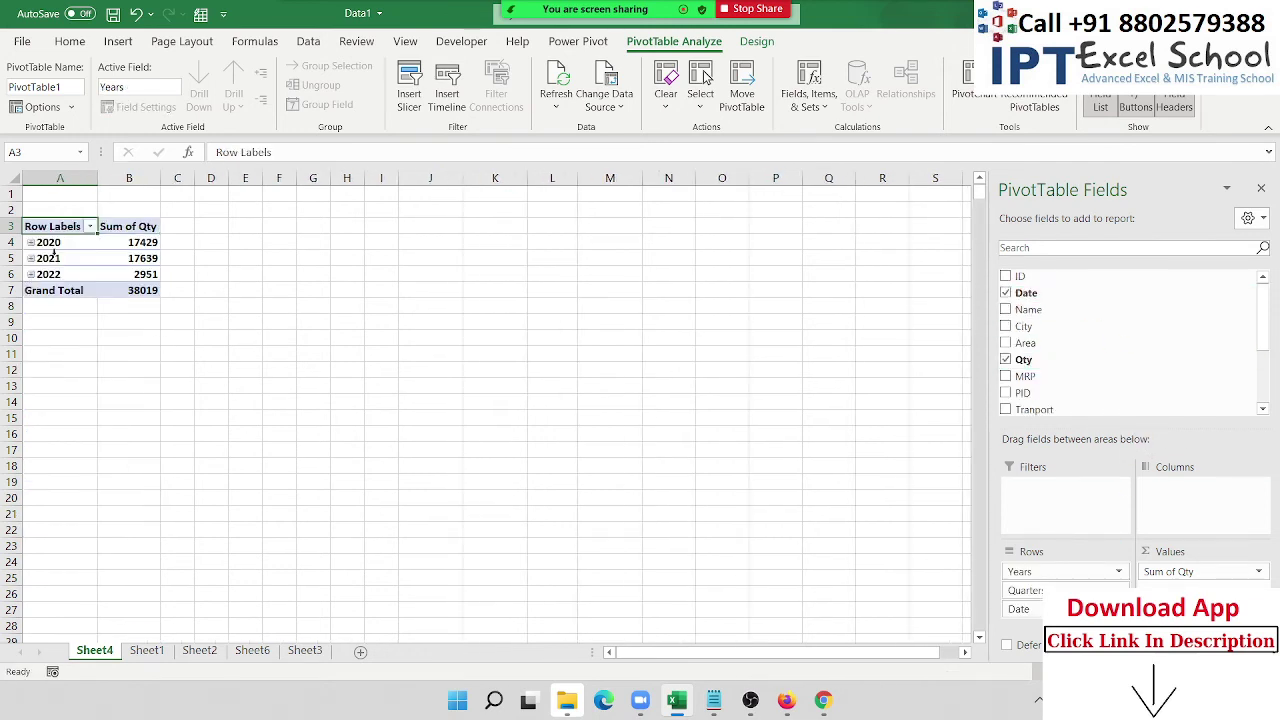
{"action": "left_click", "coordinate": [68, 243]}
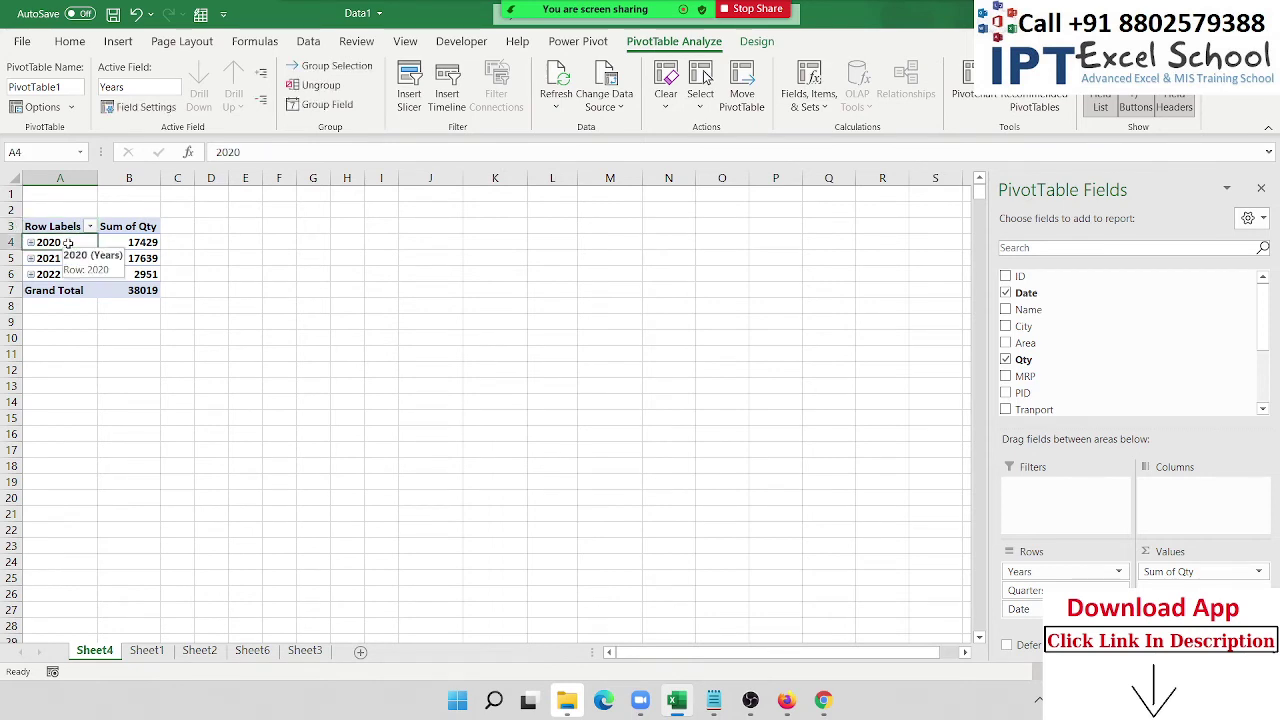
{"action": "right_click", "coordinate": [68, 243]}
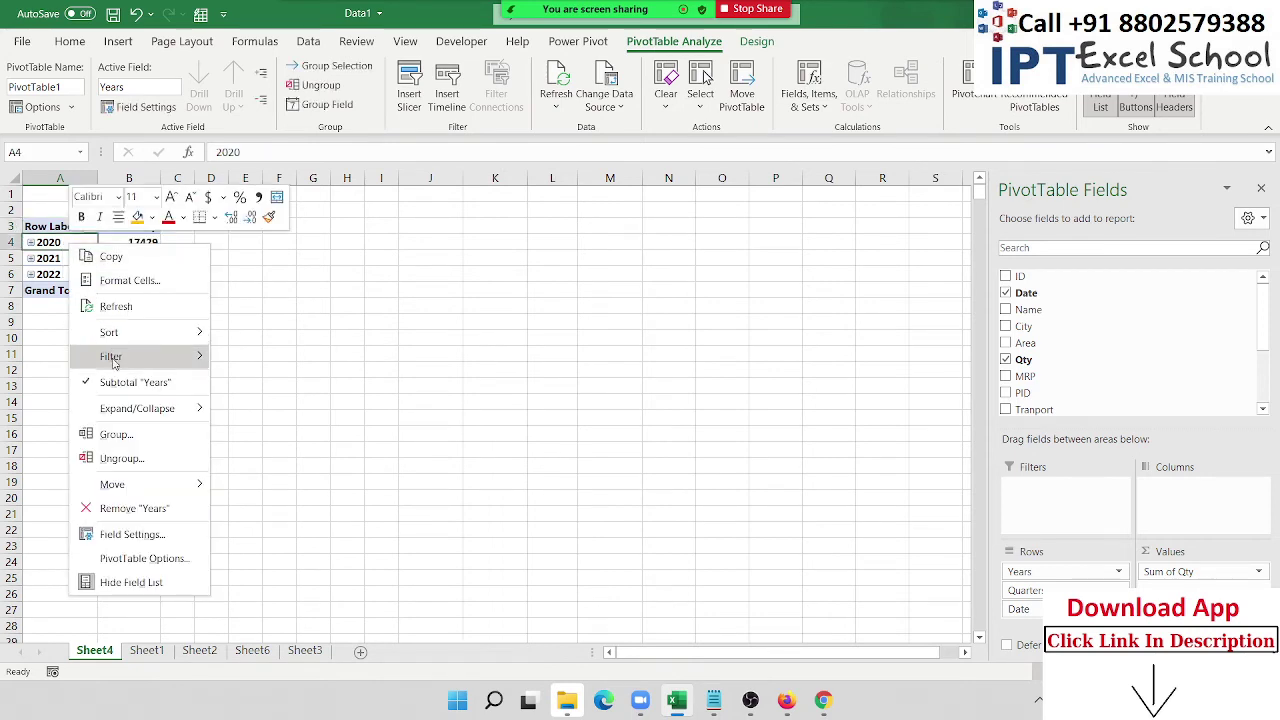
{"action": "left_click", "coordinate": [130, 458]}
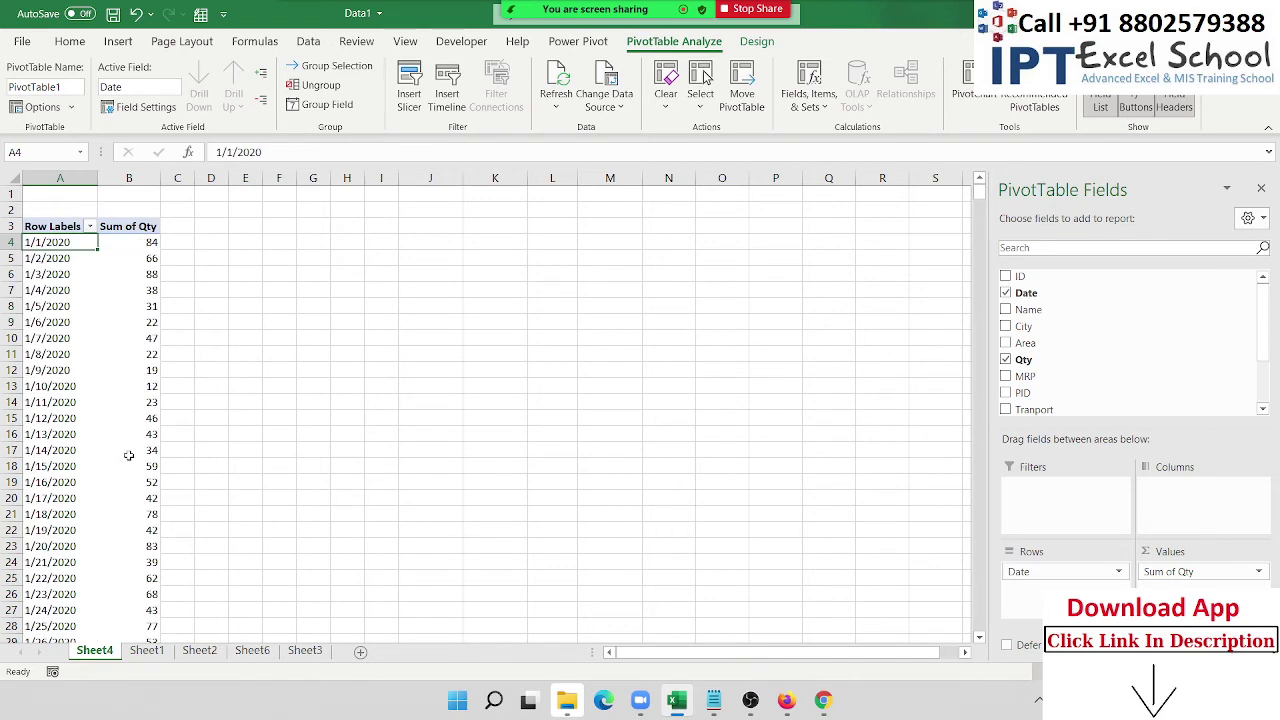
Step: Group the dates by Months, then regroup them by both Months and Years
{"action": "right_click", "coordinate": [62, 308]}
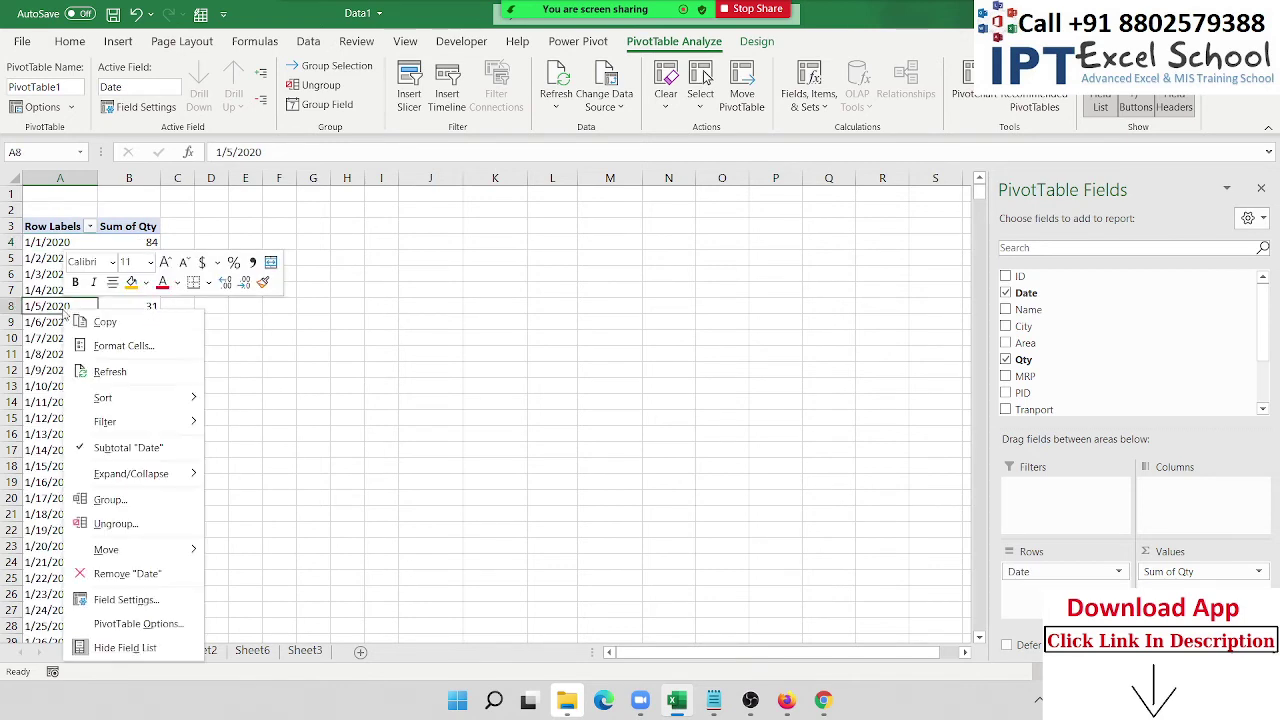
{"action": "left_click", "coordinate": [118, 506]}
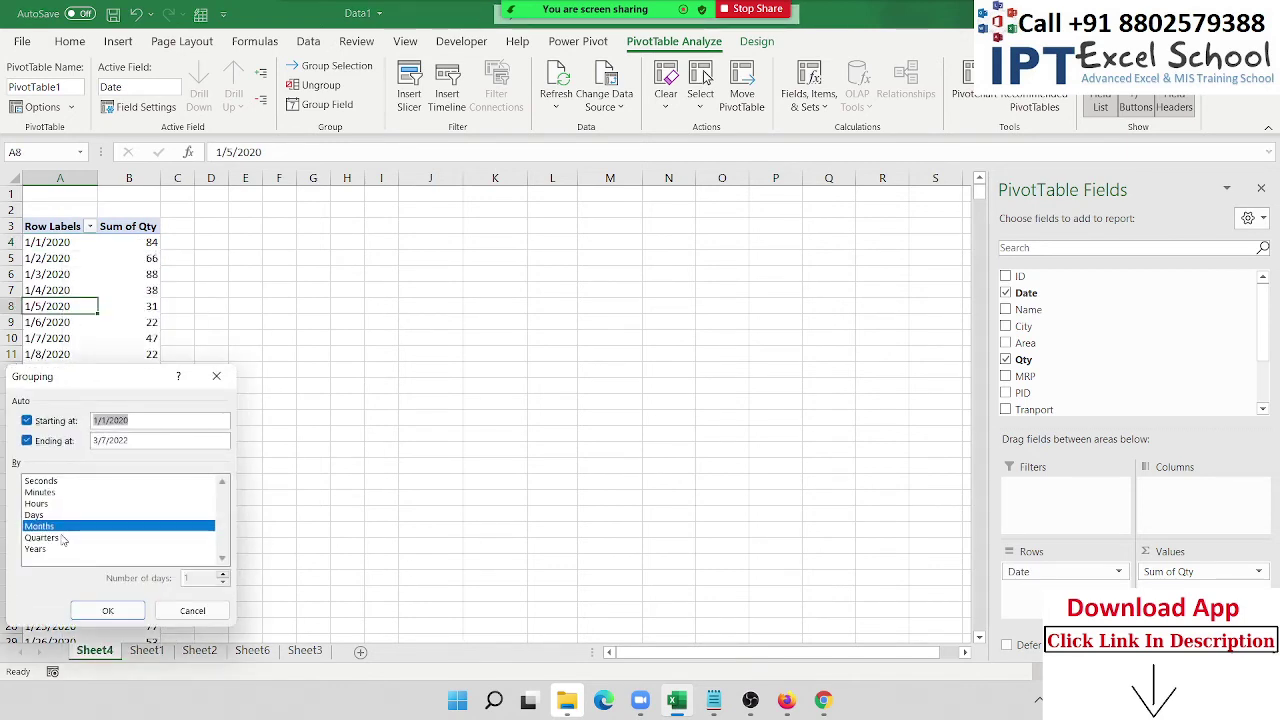
{"action": "left_click", "coordinate": [108, 611]}
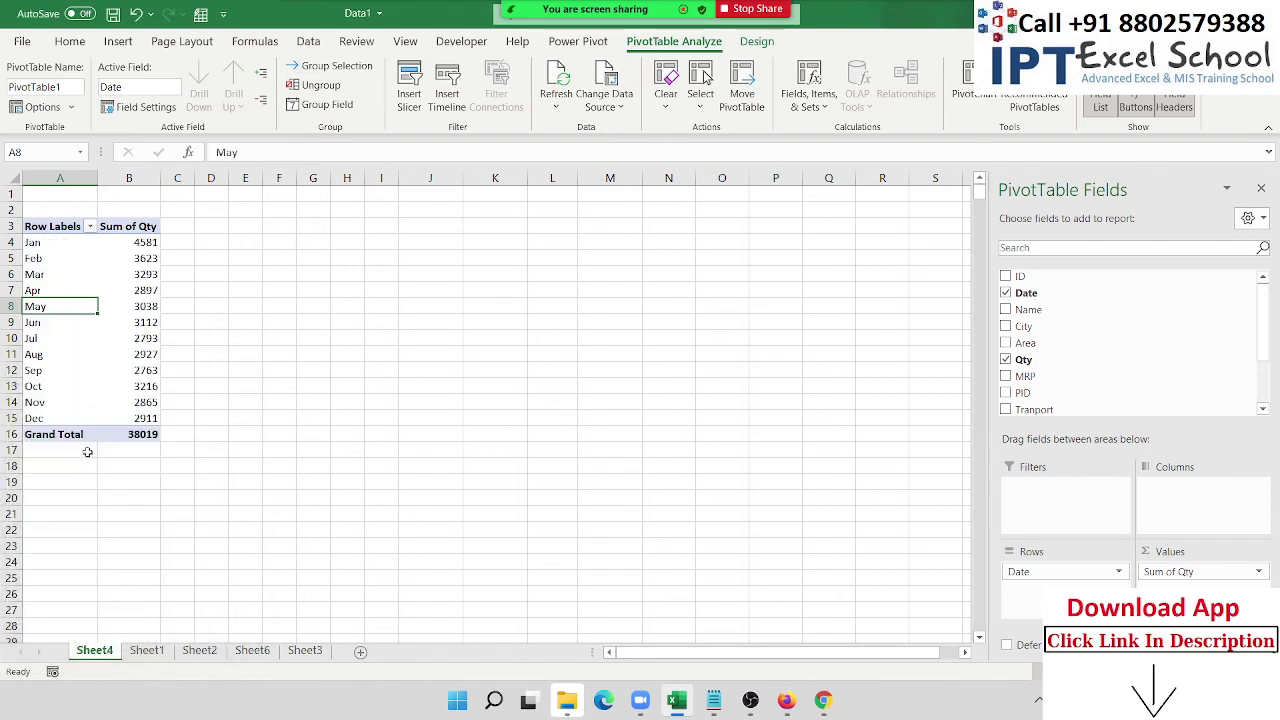
{"action": "right_click", "coordinate": [56, 310]}
{"action": "left_click", "coordinate": [117, 497]}
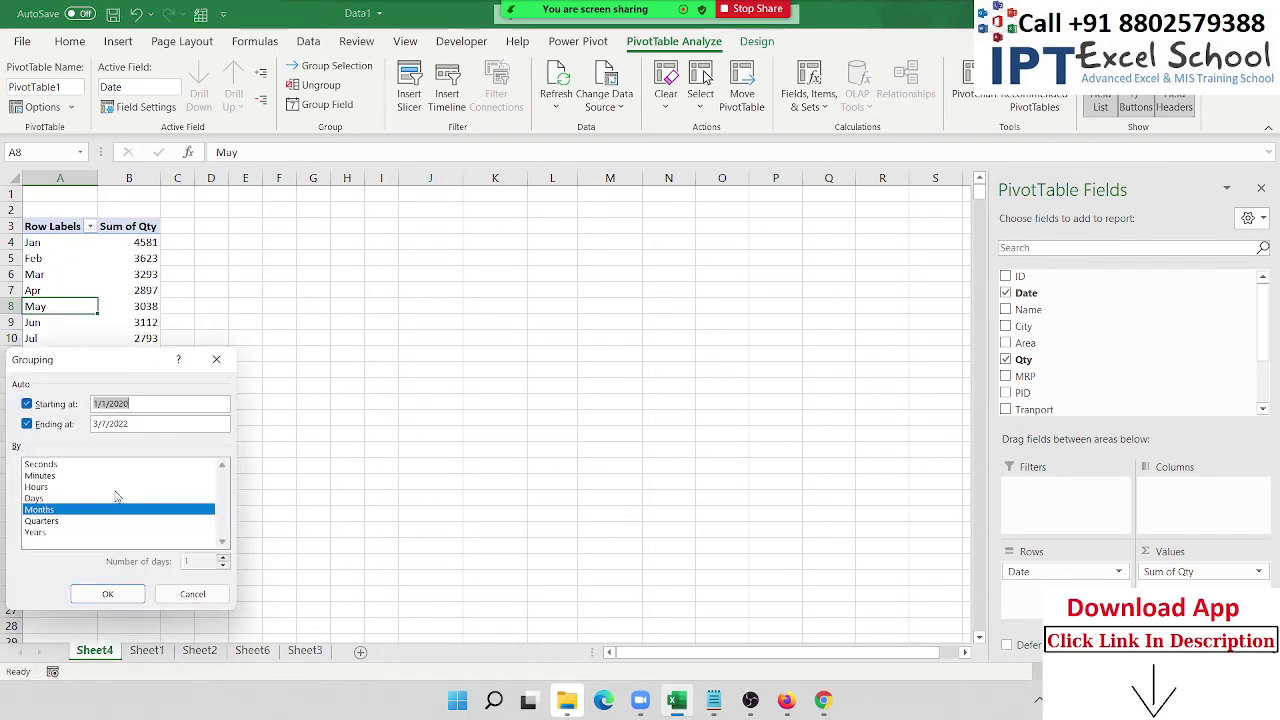
{"action": "left_click", "coordinate": [58, 532]}
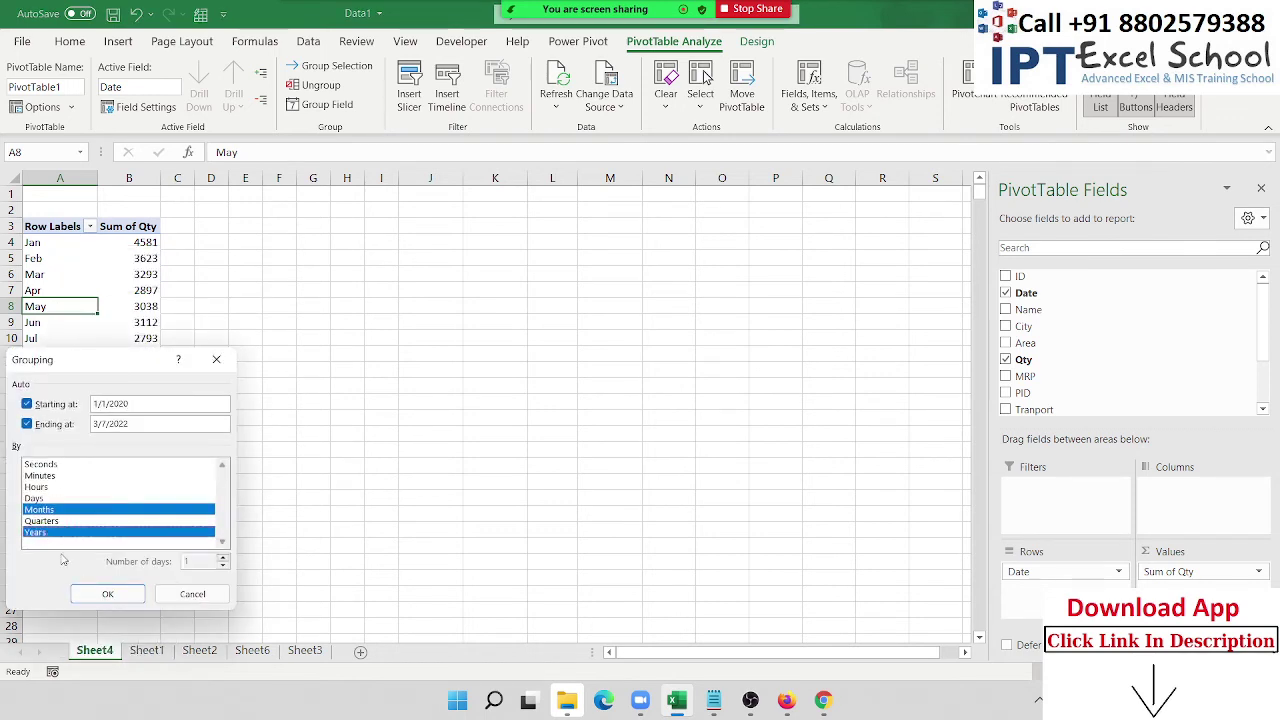
{"action": "left_click", "coordinate": [115, 597]}
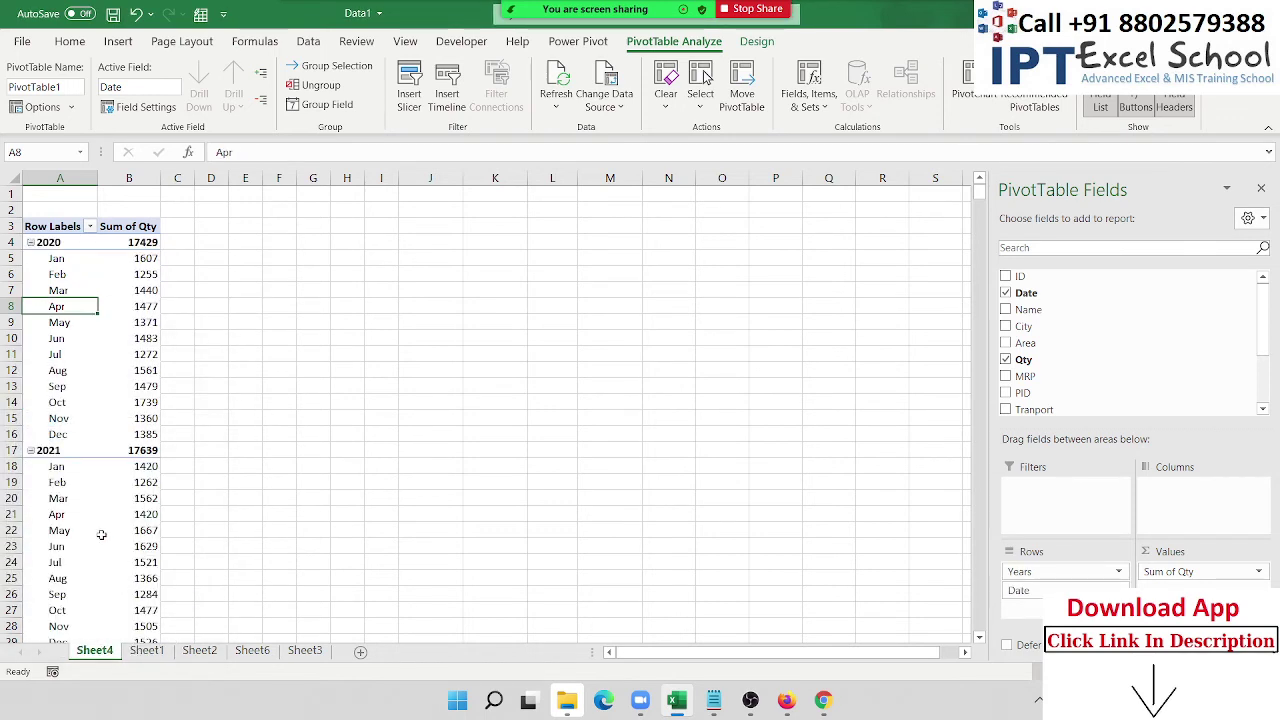
Step: Move Years to Columns for 2020, 2021, 2022 and select the Feb–Oct totals
{"action": "left_click", "coordinate": [1018, 590]}
{"action": "key", "text": "Escape"}
{"action": "left_click_drag", "start_coordinate": [1018, 571], "coordinate": [1200, 525]}
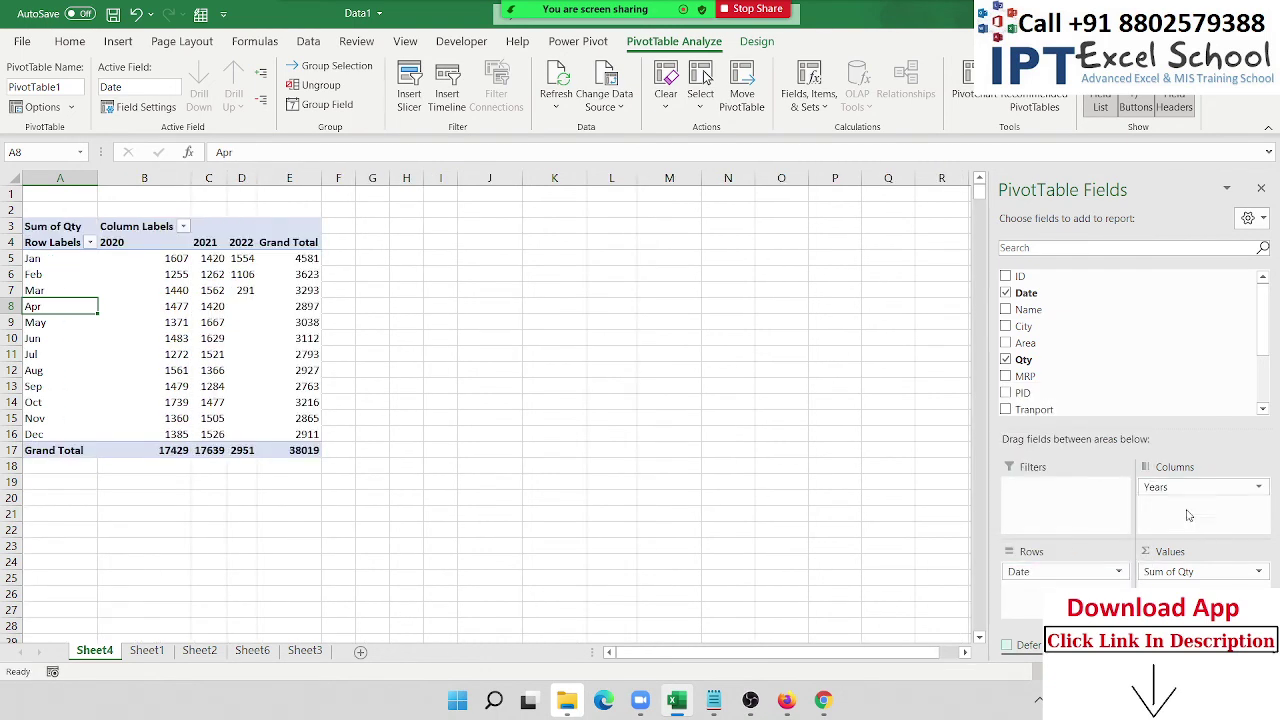
{"action": "mouse_move", "coordinate": [149, 268]}
{"action": "left_click_drag", "start_coordinate": [149, 268], "coordinate": [277, 403]}
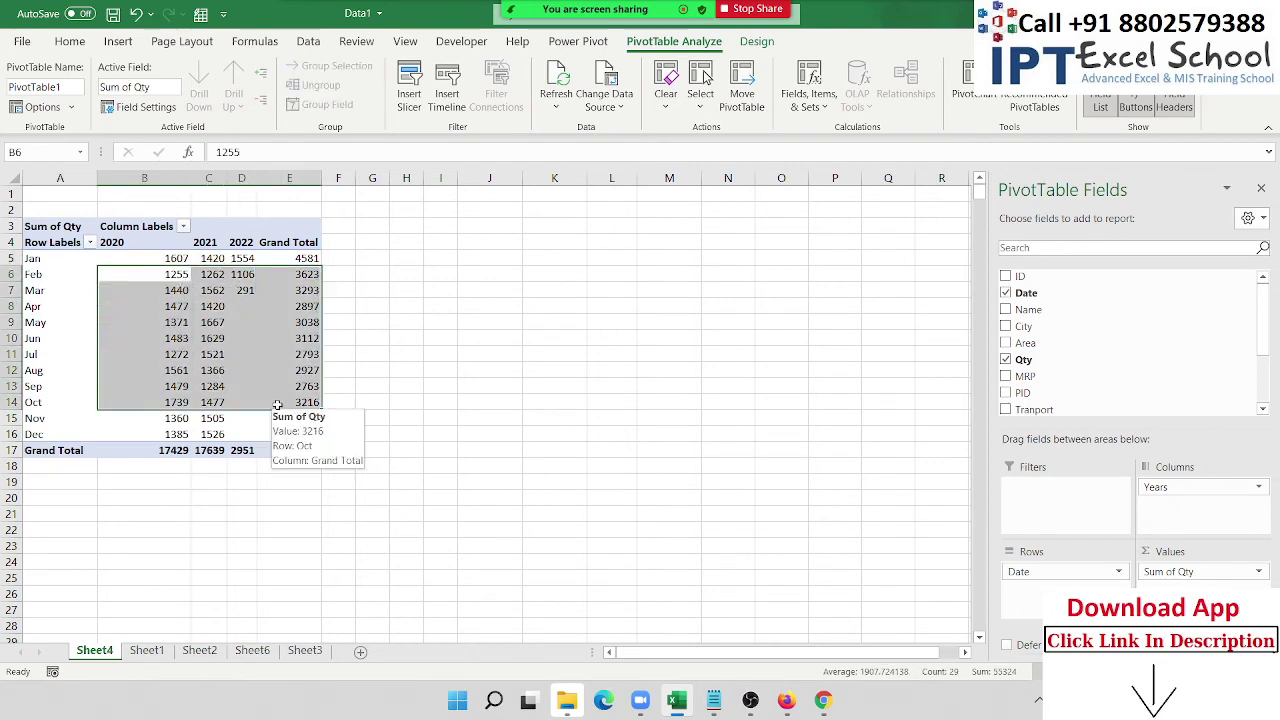
Step: Regroup the dates by Days only, with 15 days per period
{"action": "right_click", "coordinate": [48, 307]}
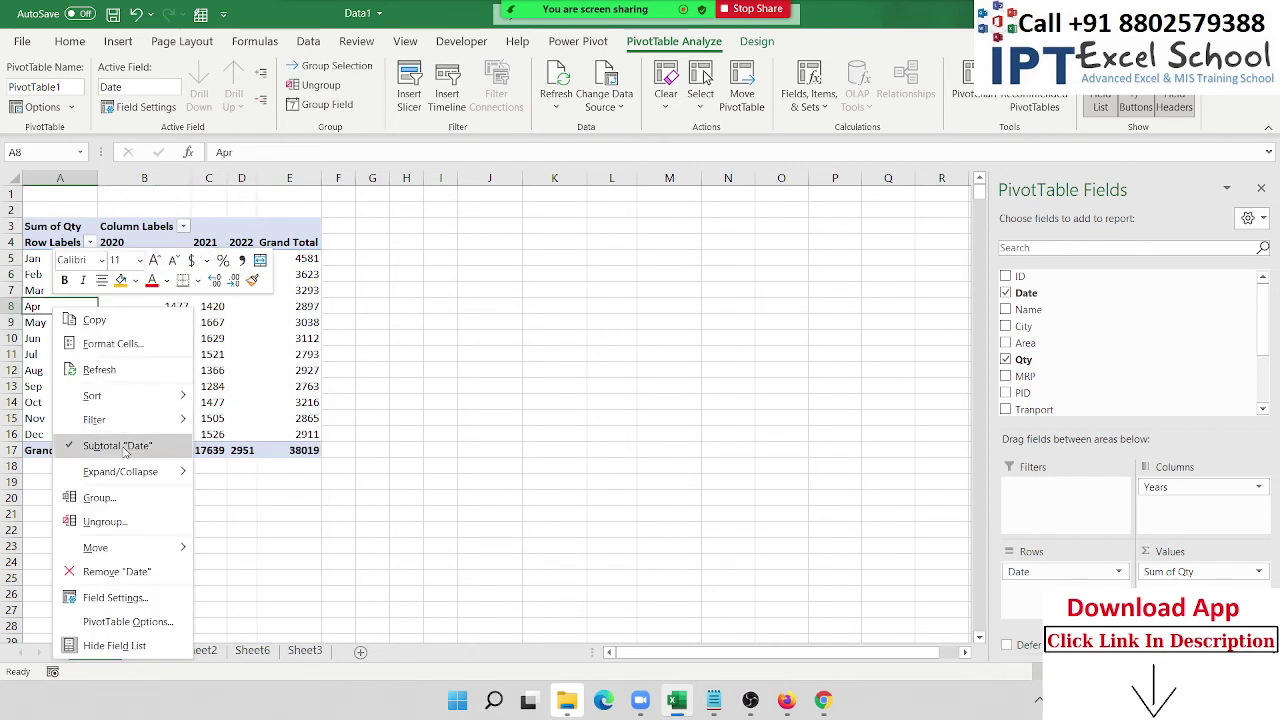
{"action": "left_click", "coordinate": [117, 498]}
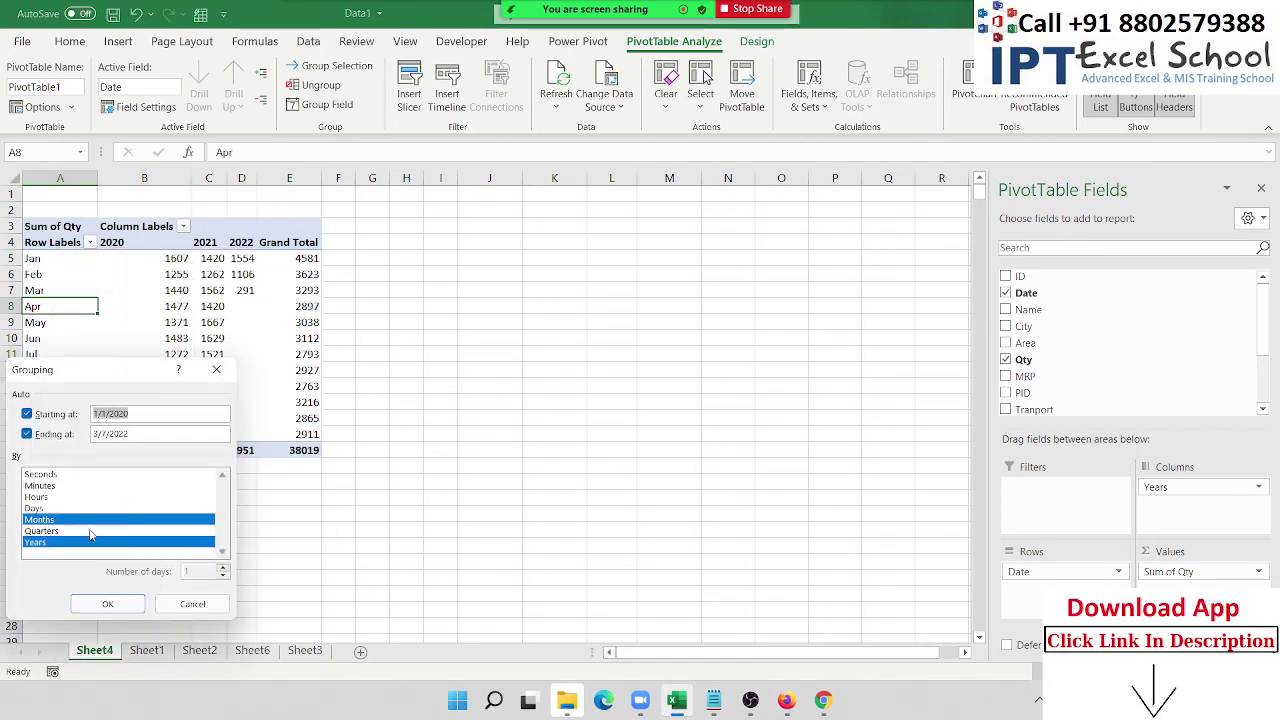
{"action": "left_click", "coordinate": [88, 542]}
{"action": "left_click", "coordinate": [84, 521]}
{"action": "left_click", "coordinate": [82, 508]}
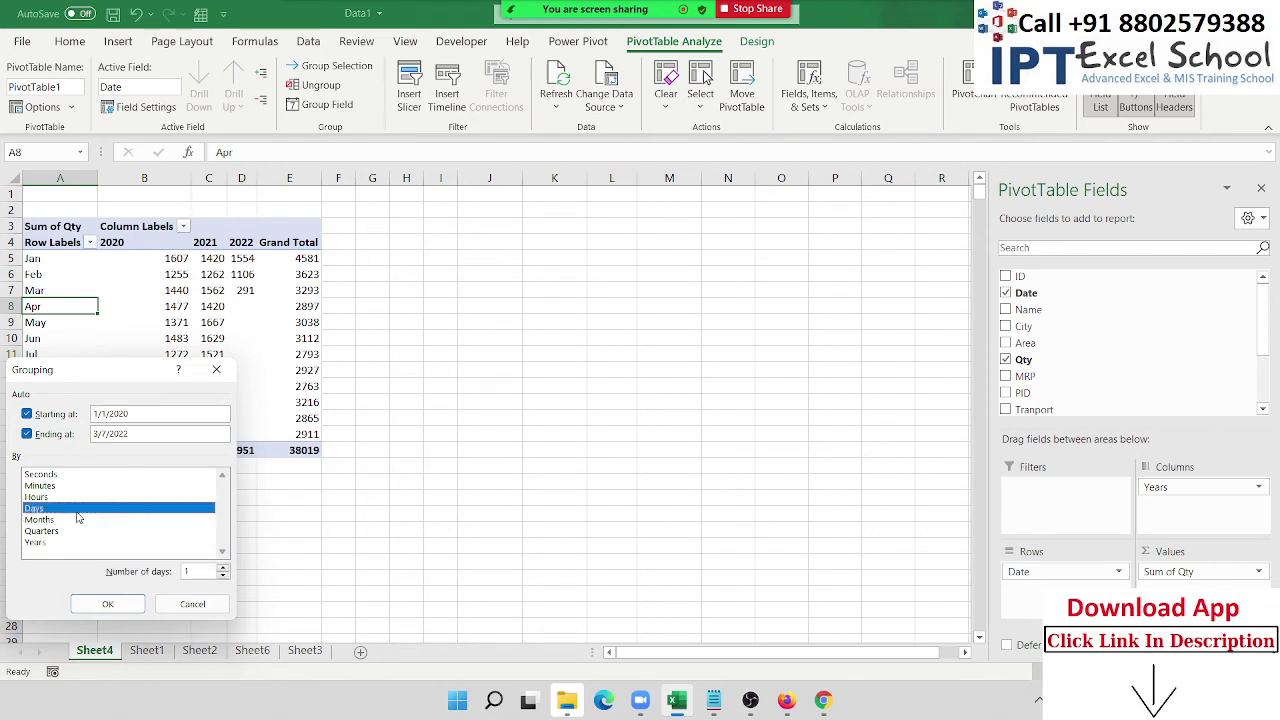
{"action": "type", "text": "5"}
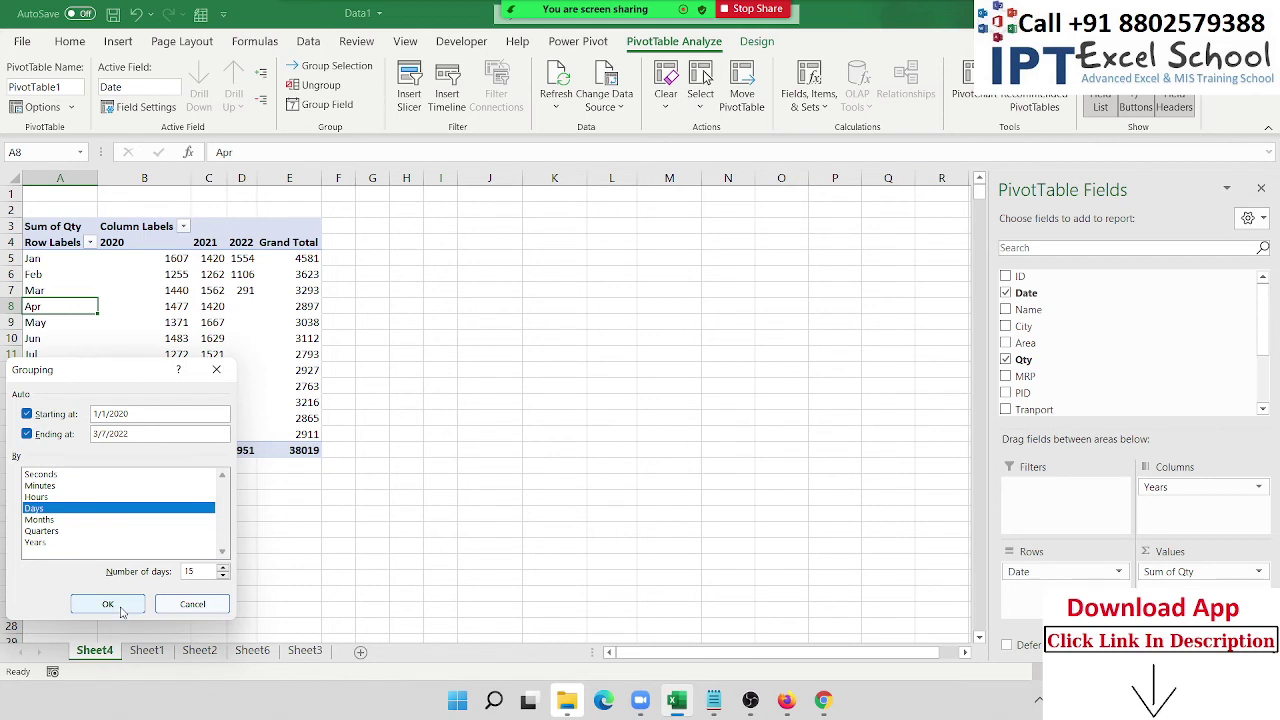
{"action": "left_click", "coordinate": [109, 604]}
Step: Highlight the first period 1/1/2020 - 1/15/2020 with total 634, then the second period
{"action": "left_click", "coordinate": [67, 248]}
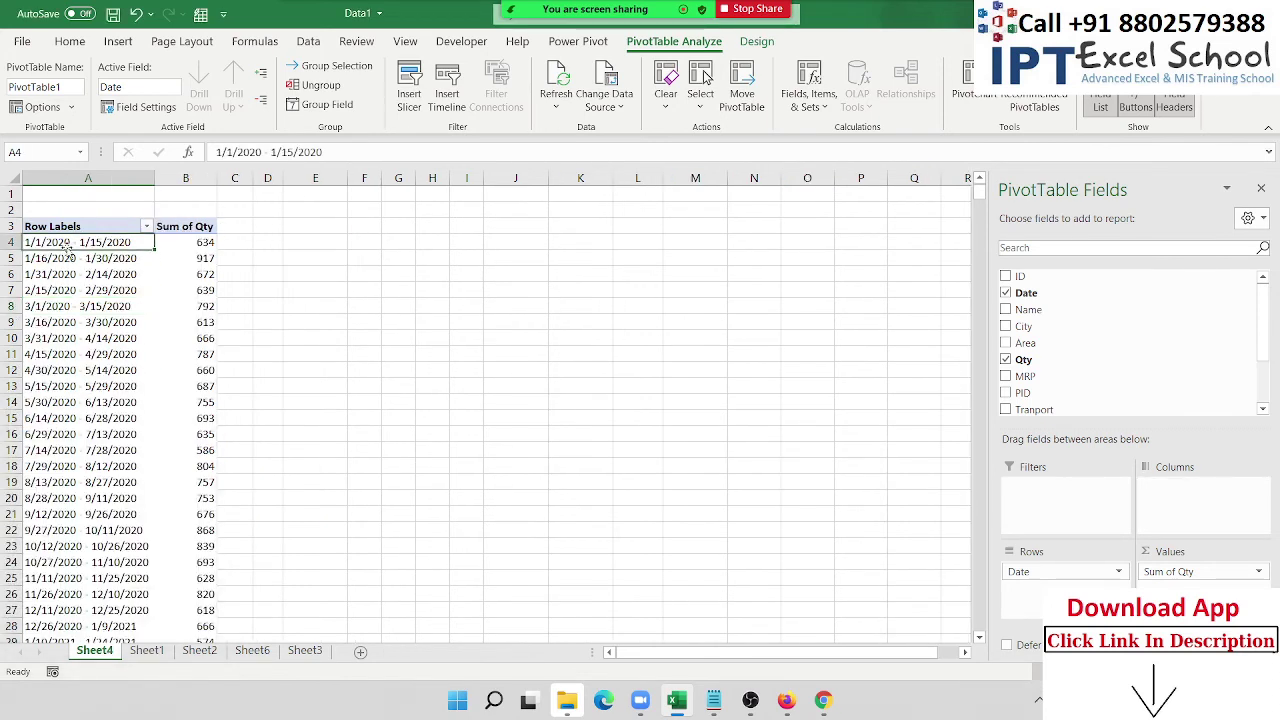
{"action": "left_click", "coordinate": [196, 245]}
{"action": "left_click", "coordinate": [118, 258]}
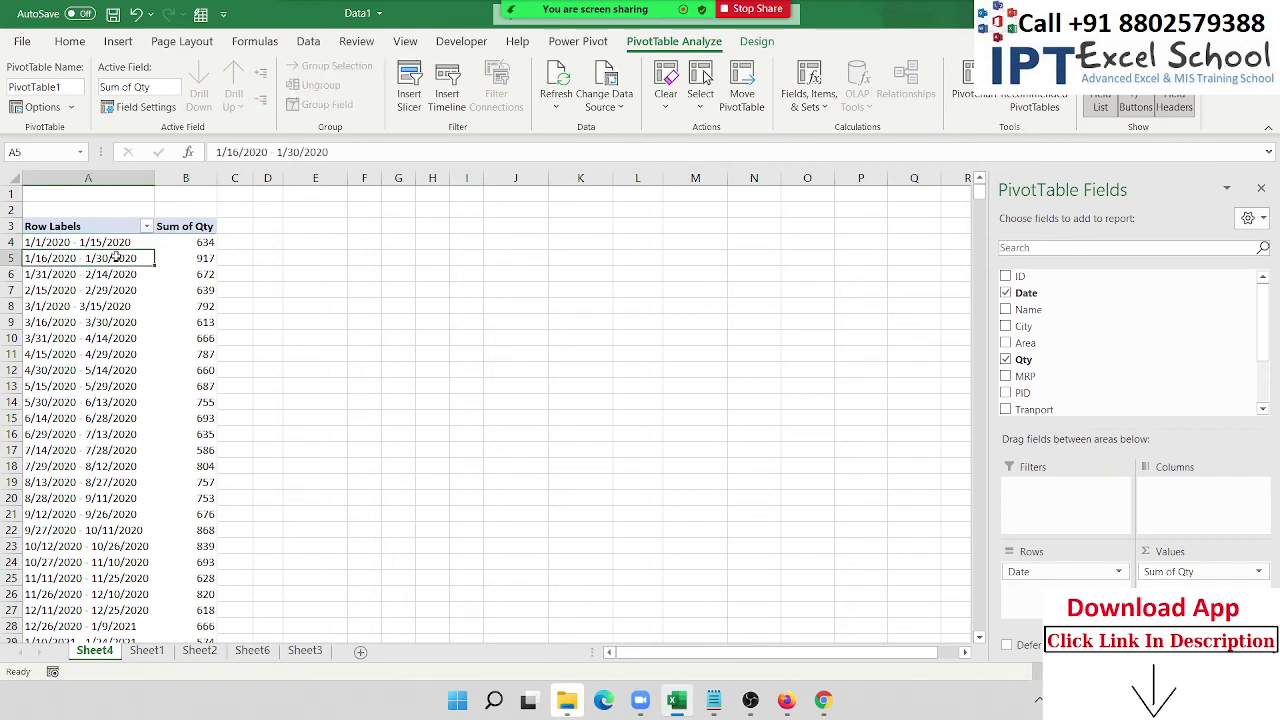
{"action": "left_click", "coordinate": [186, 259]}
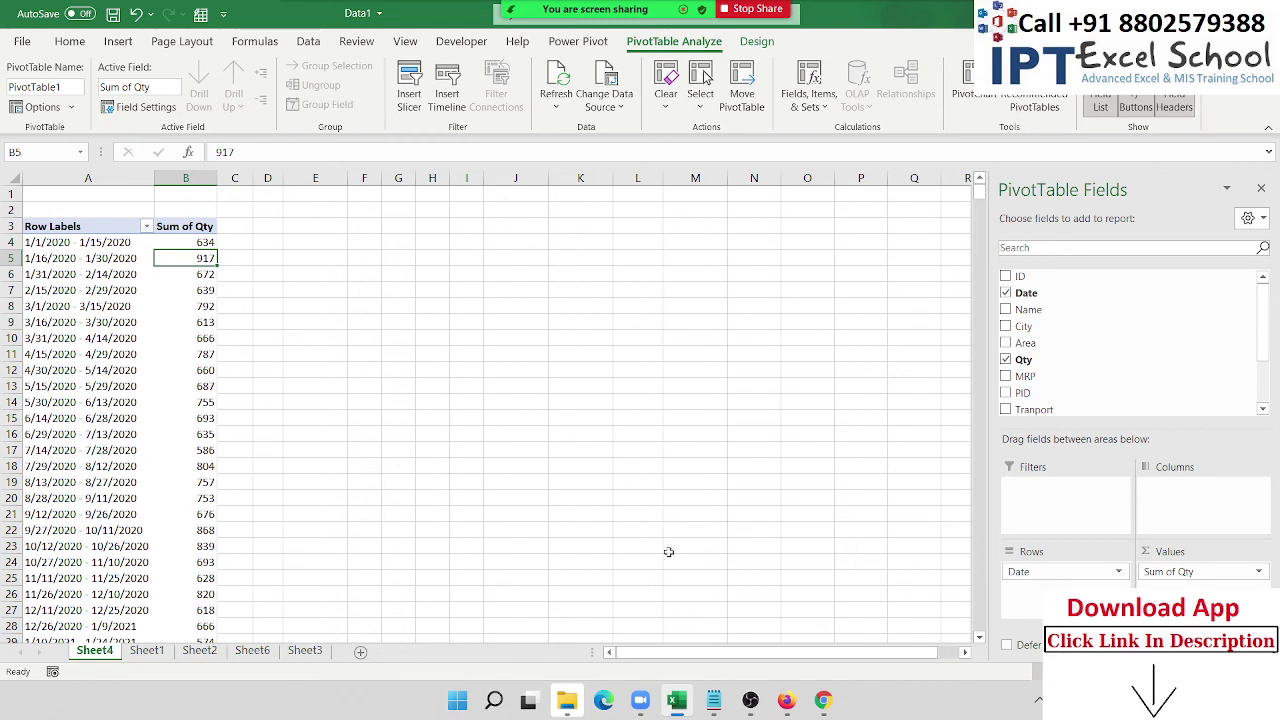
{"action": "left_click", "coordinate": [108, 243]}
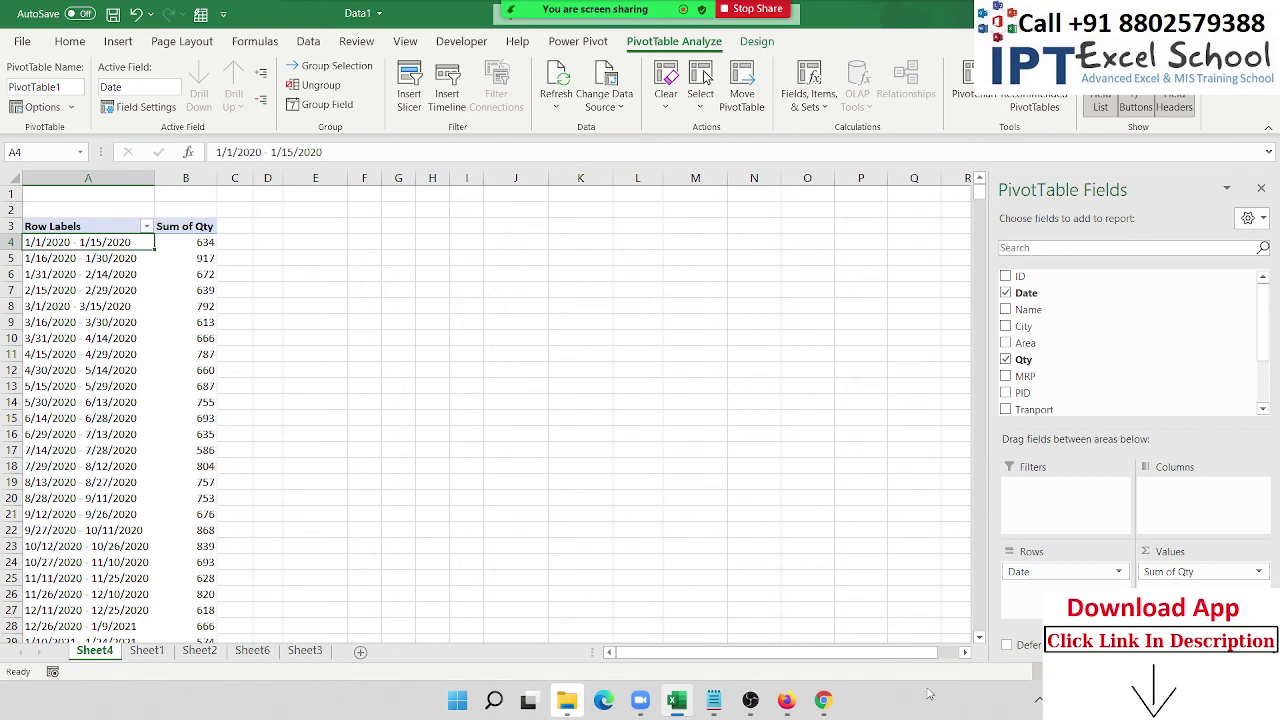
Step: On Sheet1, show B12's 12 Jul date as its serial number 44389
{"action": "left_click", "coordinate": [1051, 578]}
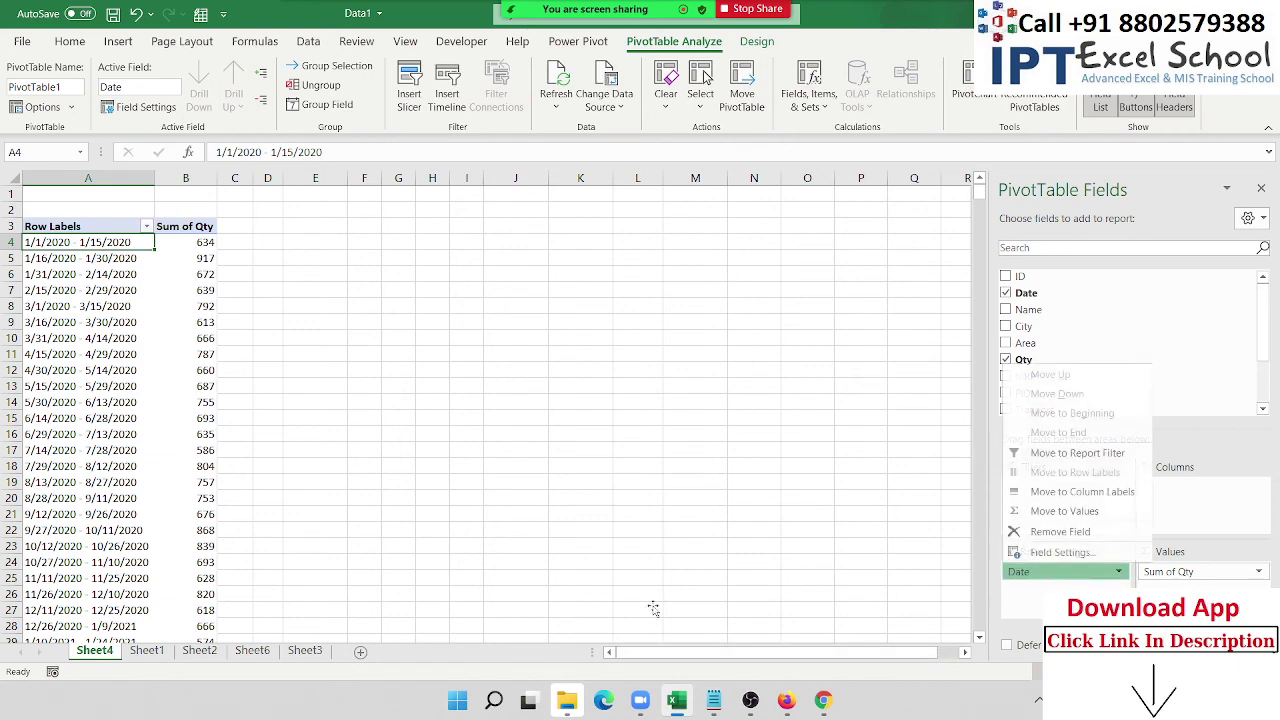
{"action": "left_click", "coordinate": [167, 652]}
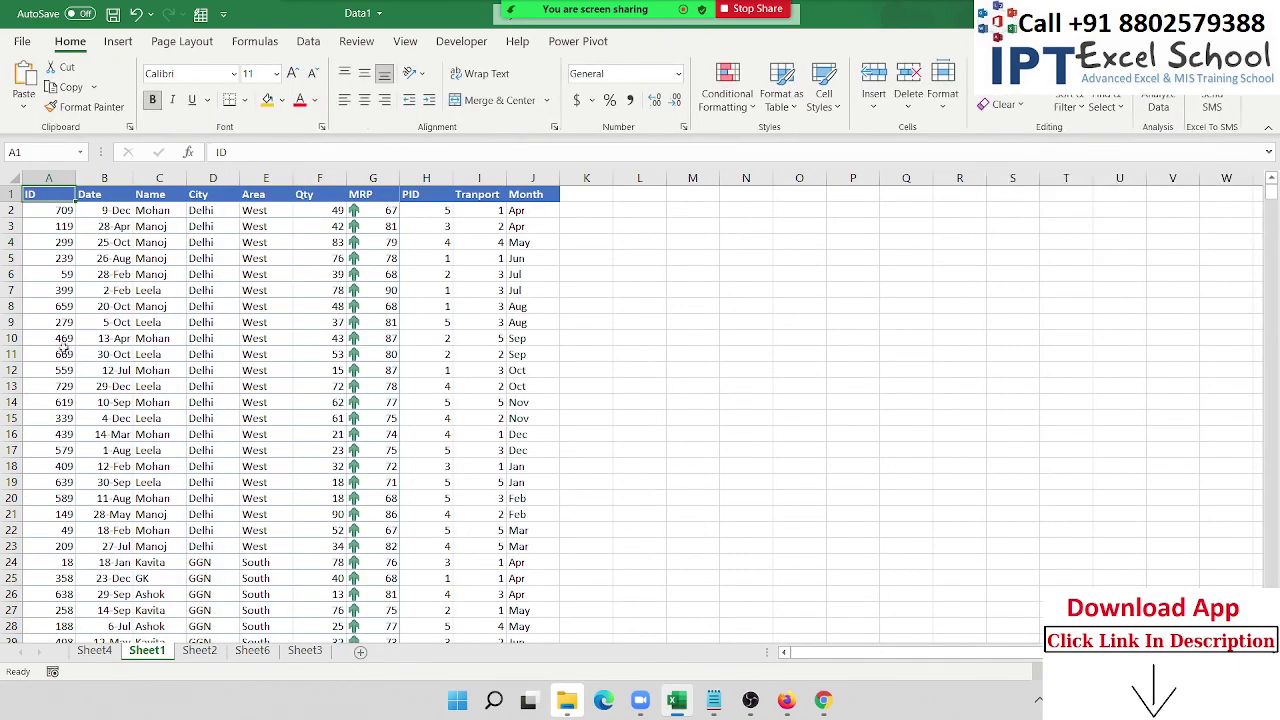
{"action": "left_click", "coordinate": [121, 246]}
{"action": "left_click", "coordinate": [112, 372]}
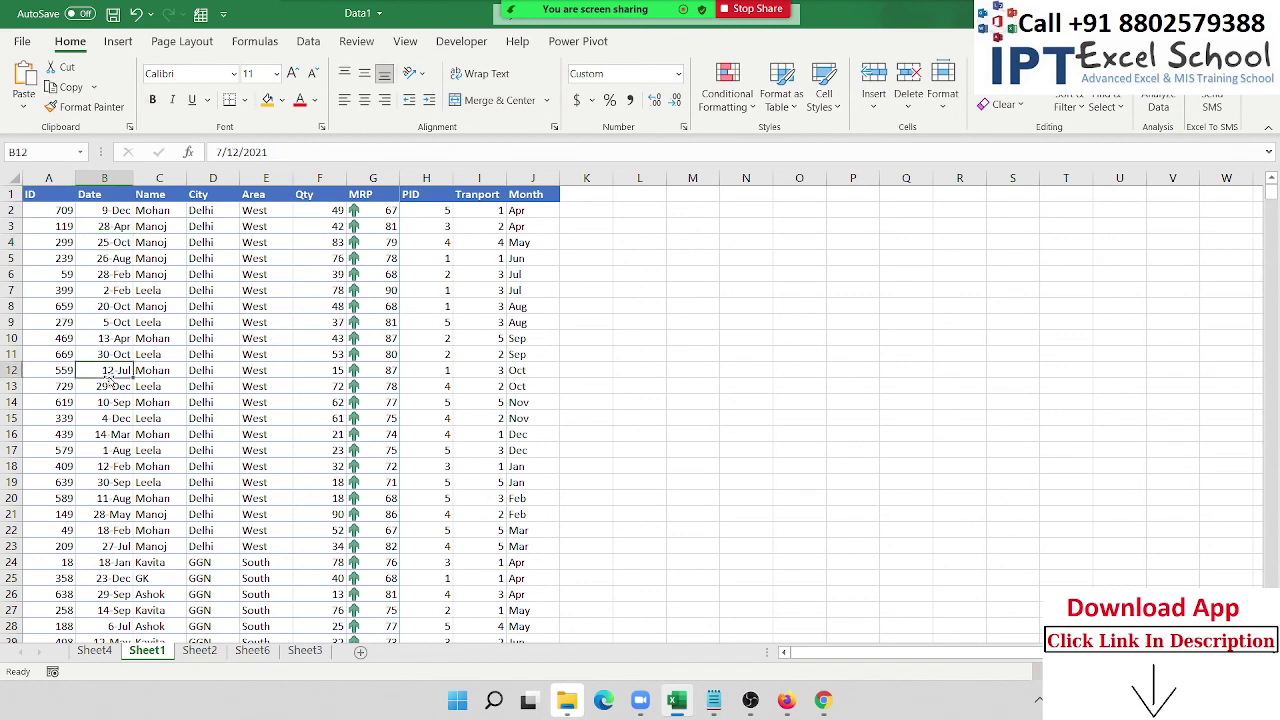
{"action": "key", "text": "ctrl+shift+grave"}
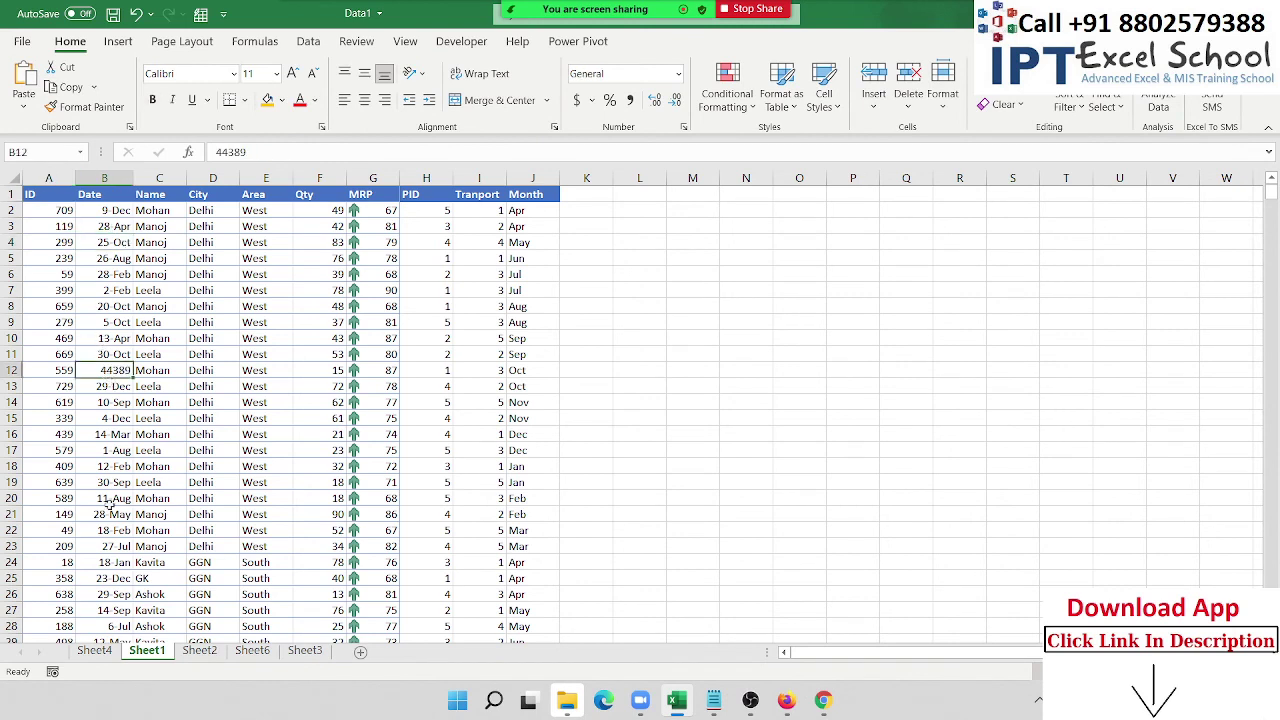
Step: Check dates in B21 and B6, select the Date values B3:B26, then deselect to M10
{"action": "left_click", "coordinate": [120, 516]}
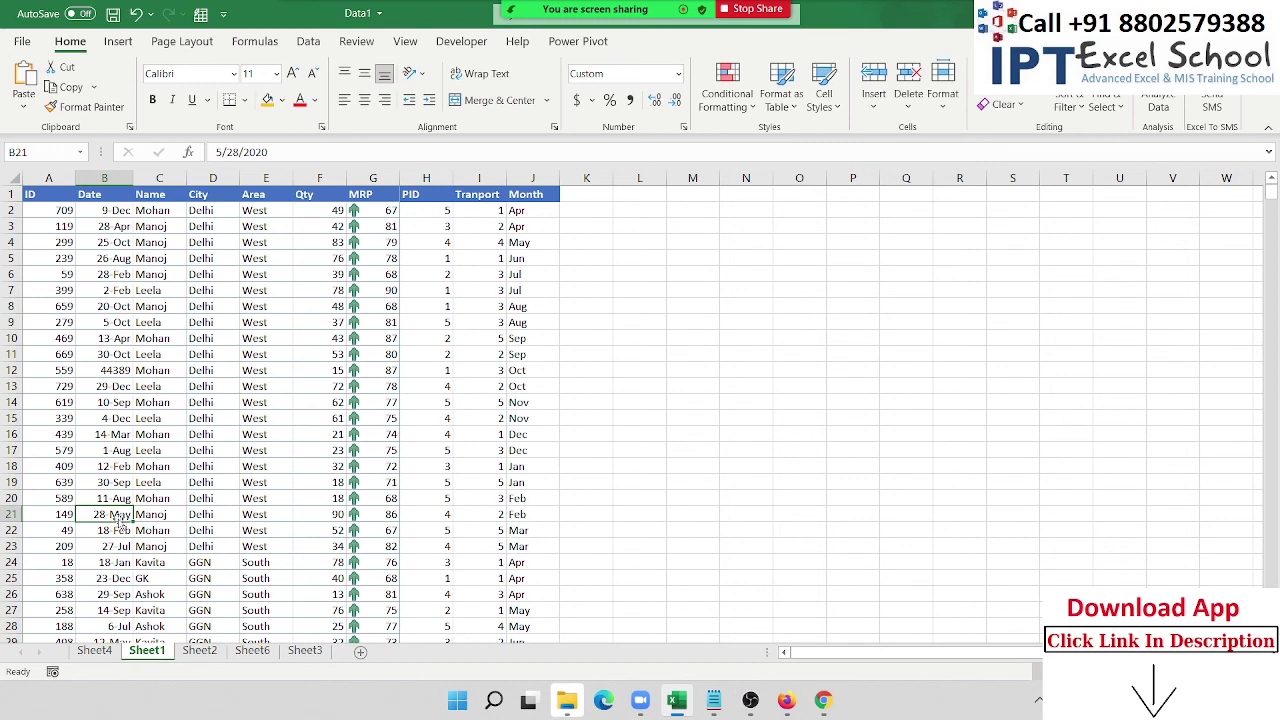
{"action": "left_click", "coordinate": [119, 271]}
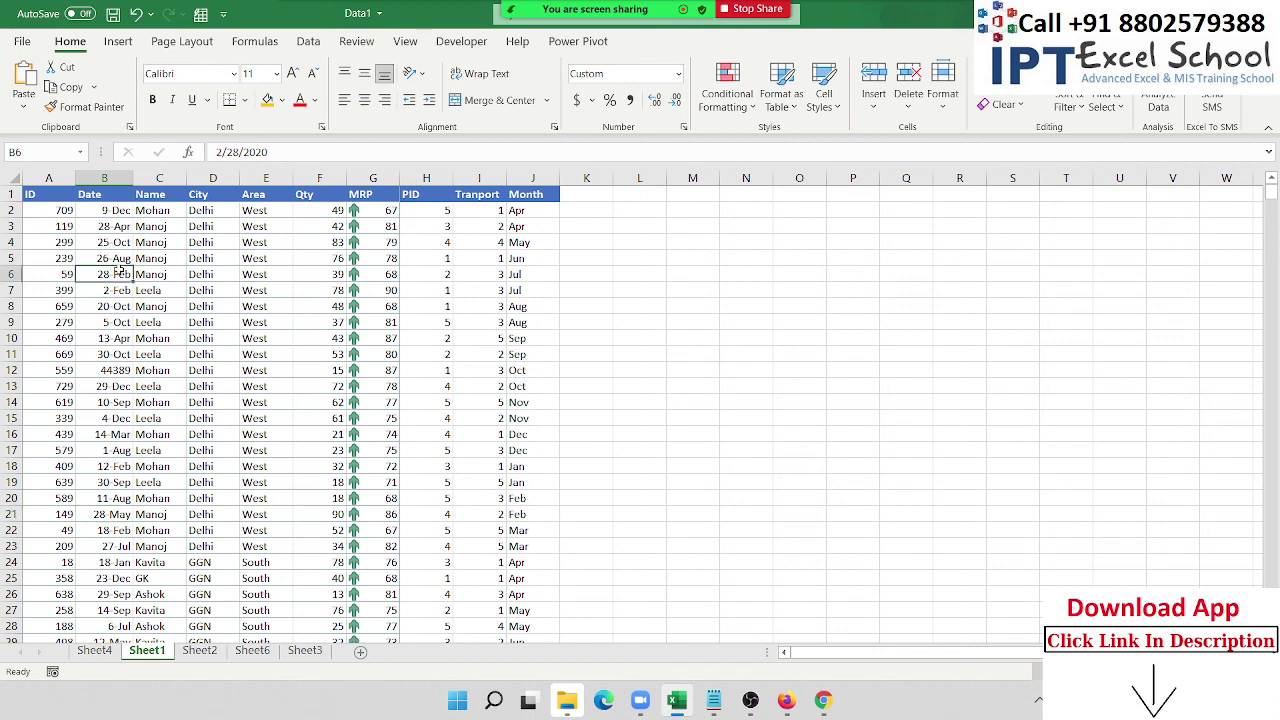
{"action": "left_click", "coordinate": [102, 188]}
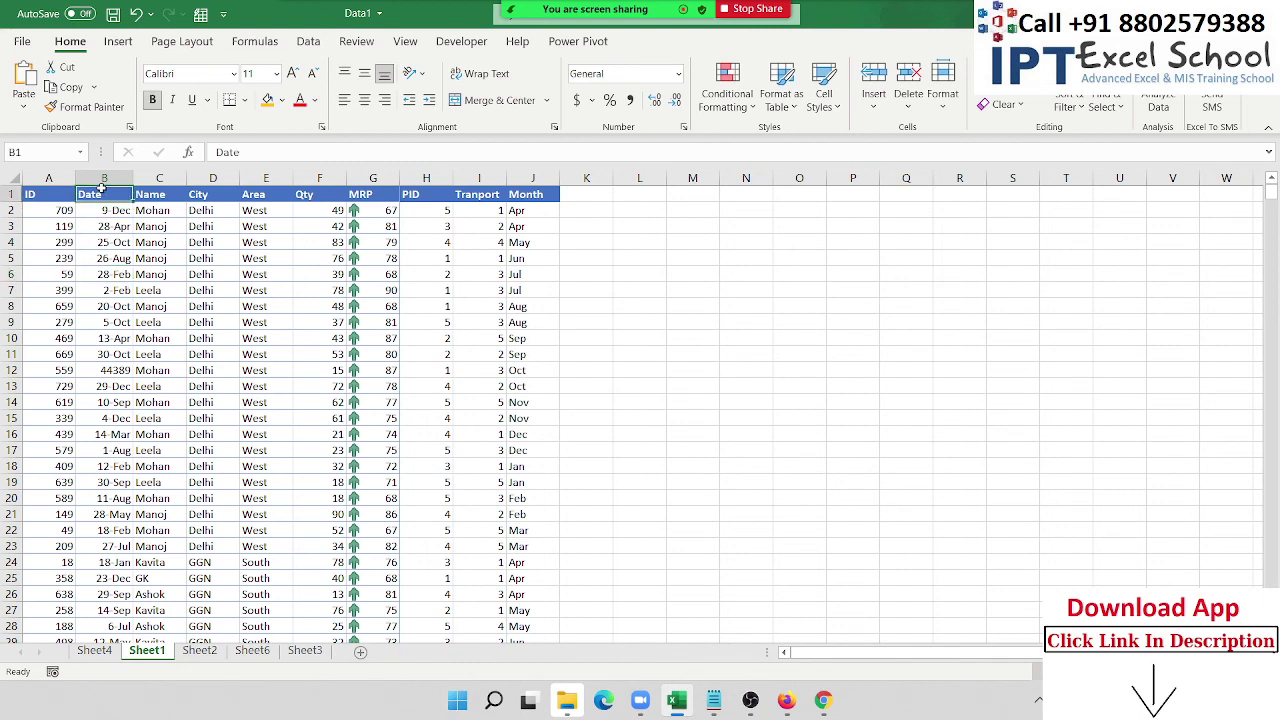
{"action": "left_click_drag", "start_coordinate": [107, 228], "coordinate": [89, 594]}
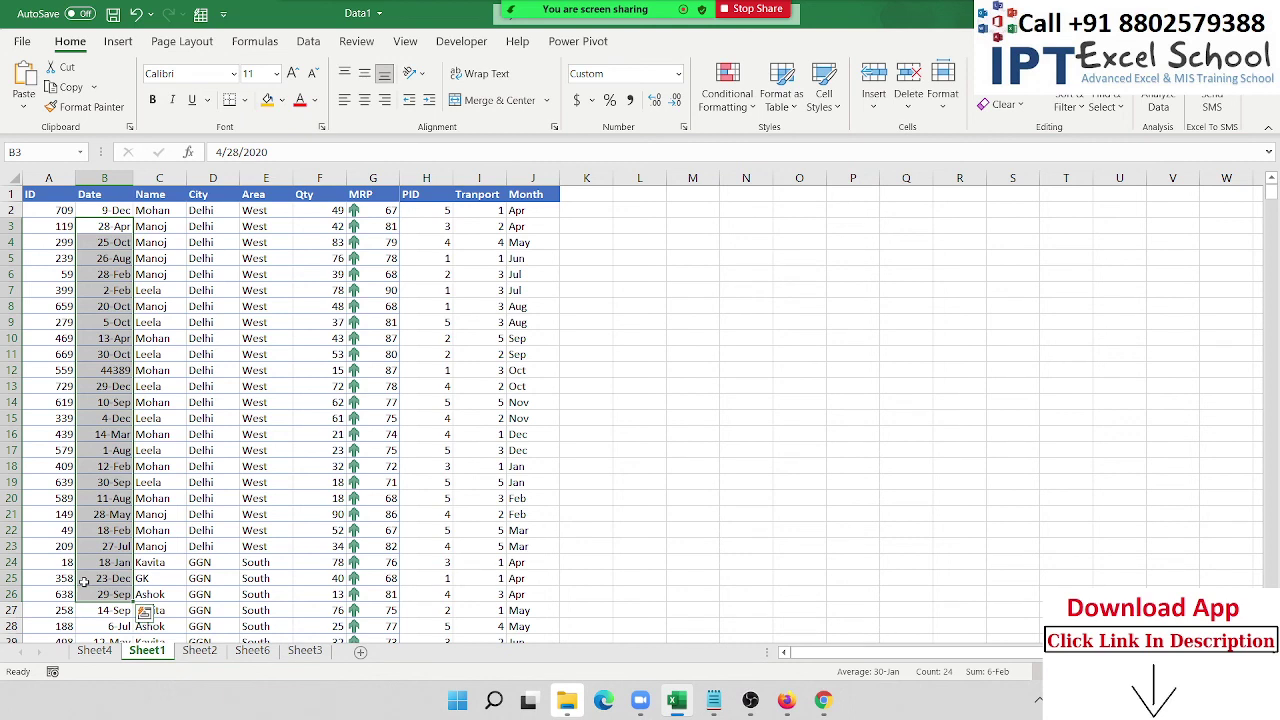
{"action": "left_click", "coordinate": [532, 391]}
{"action": "left_click", "coordinate": [675, 345]}
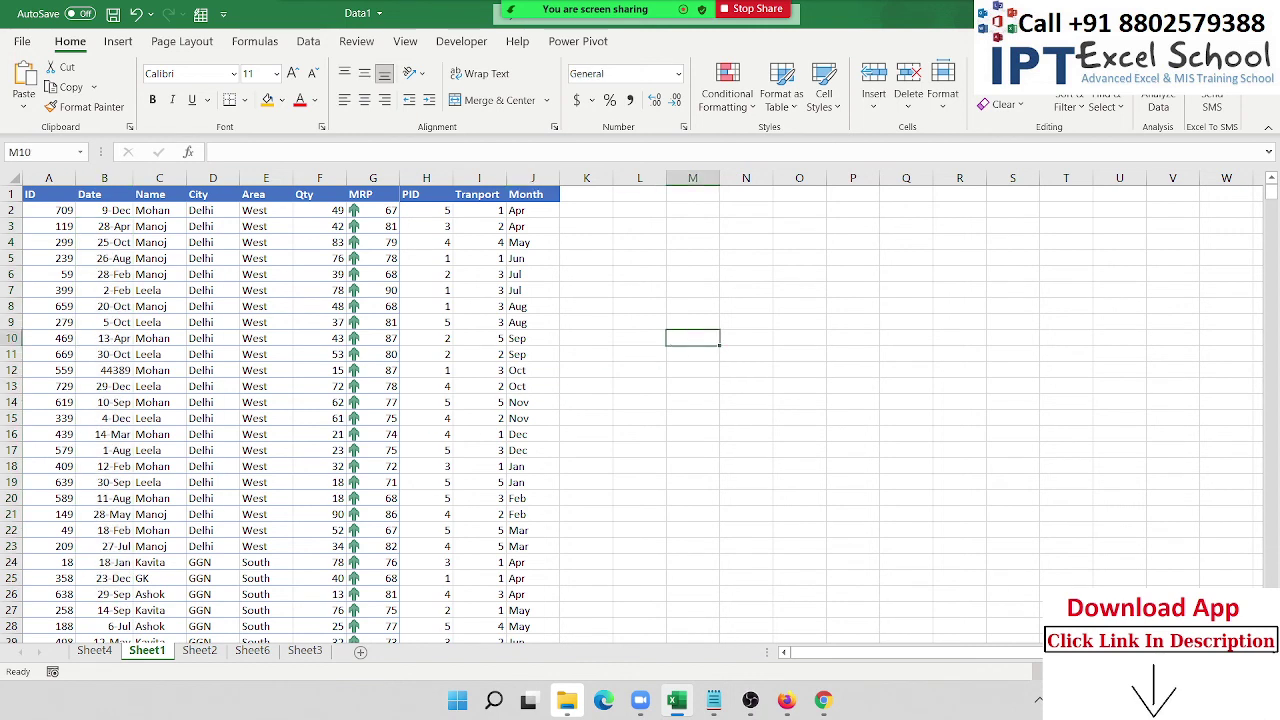
{"action": "key", "text": "alt+F4"}
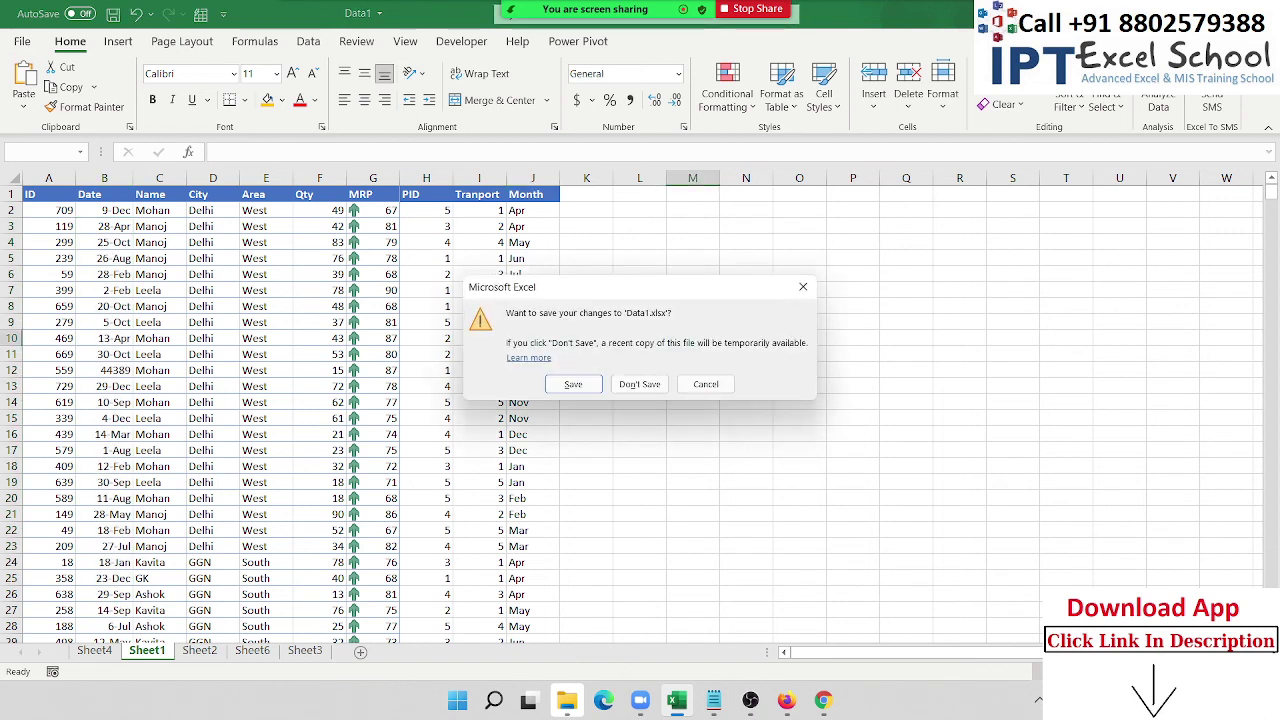
{"action": "left_click", "coordinate": [793, 292]}
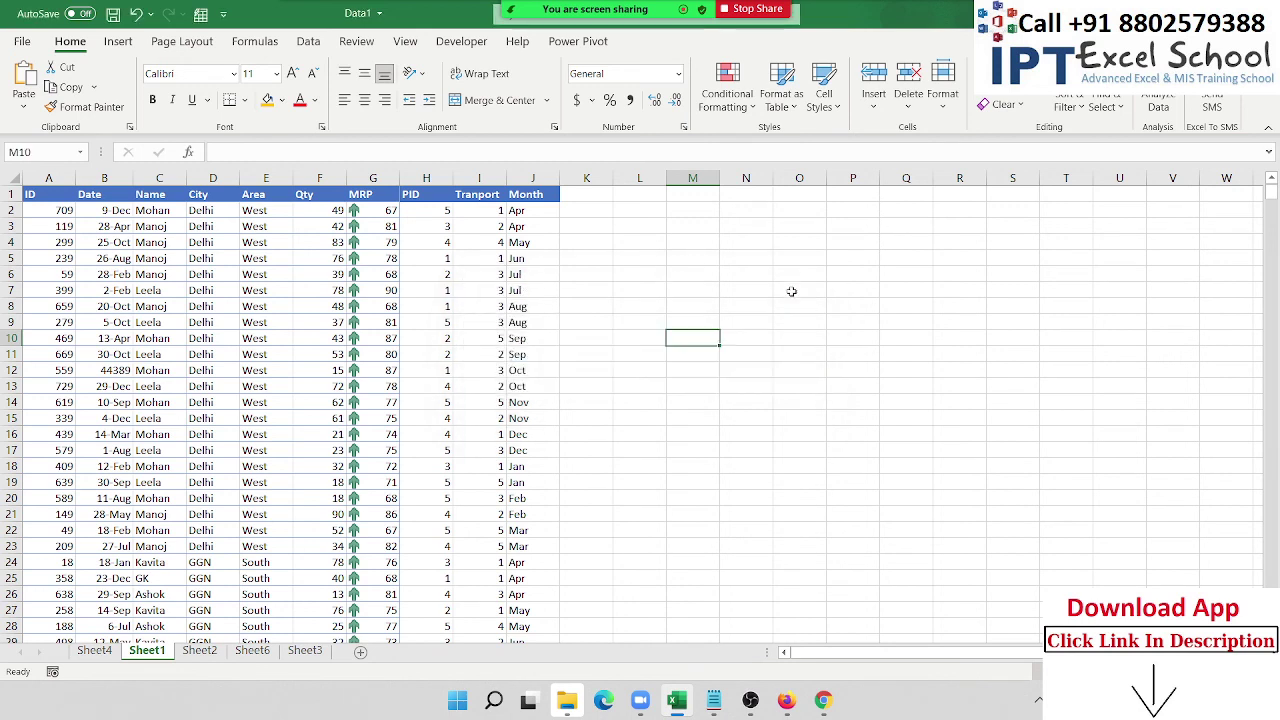